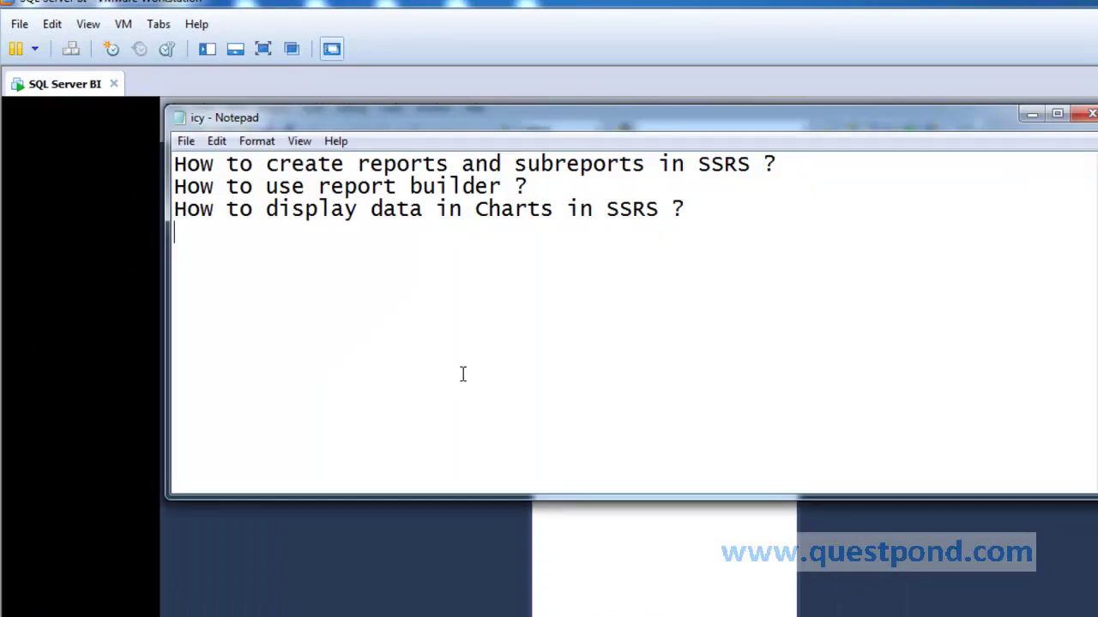
Review the three SSRS questions on reports and subreports, report builder, and charts listed in the icy notes.
{"action": "key", "text": "Up"}
{"action": "key", "text": "Up"}
{"action": "key", "text": "Up"}
{"action": "key", "text": "shift+Down"}
{"action": "key", "text": "shift+Down"}
{"action": "key", "text": "shift+Down"}
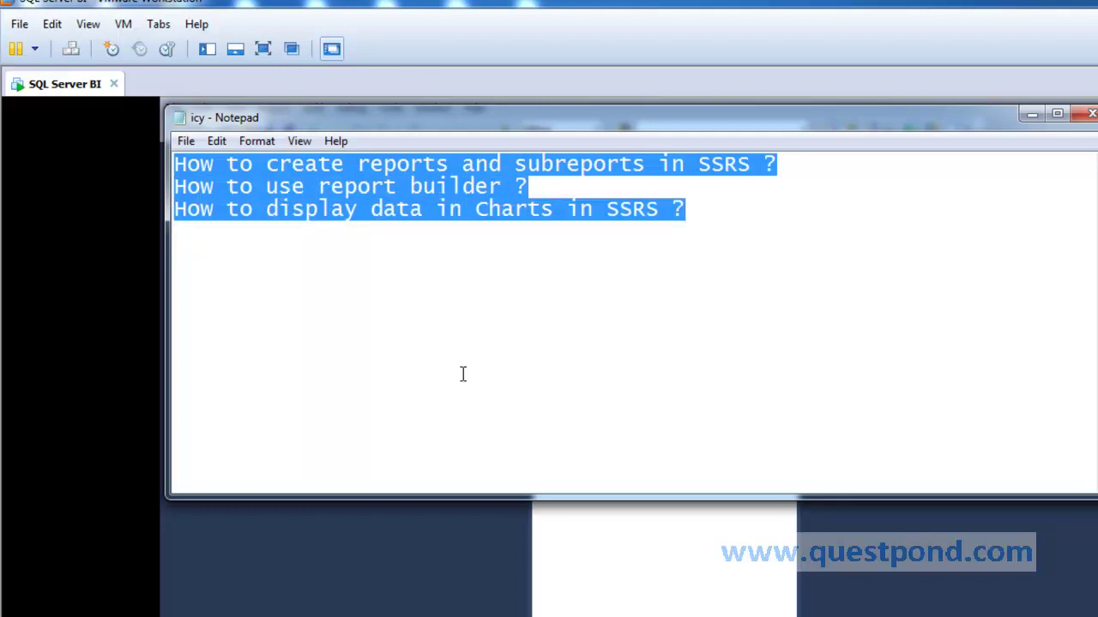
{"action": "key", "text": "Up"}
{"action": "key", "text": "Up"}
{"action": "key", "text": "Up"}
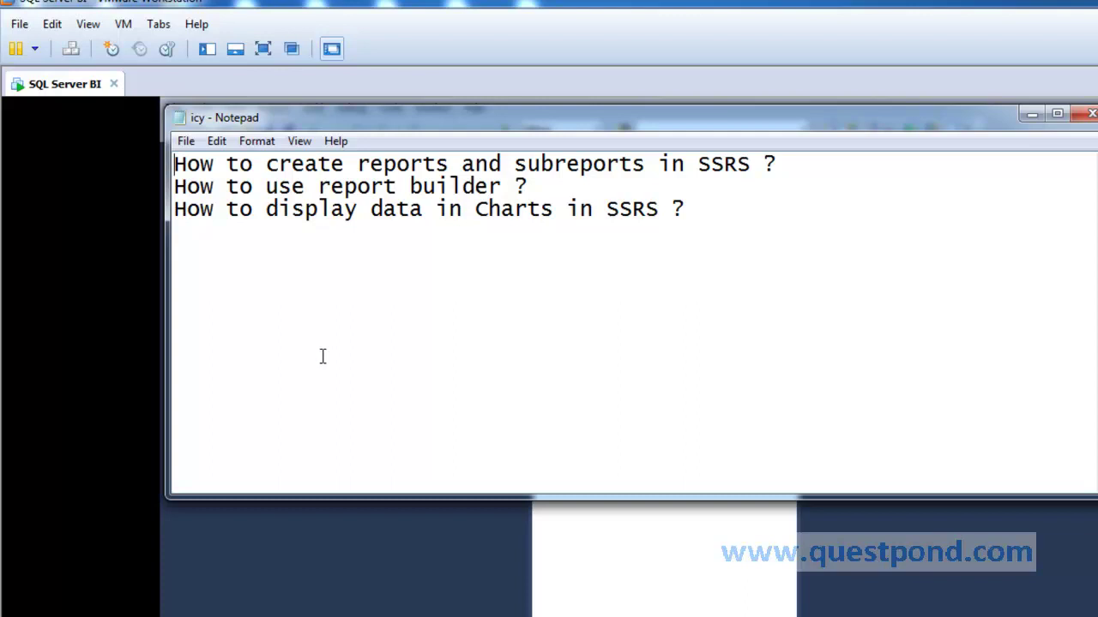
Switch to SQL Server Management Studio and list the top 1000 rows of dbo.DimCountry in the Product database.
{"action": "left_click", "coordinate": [382, 567]}
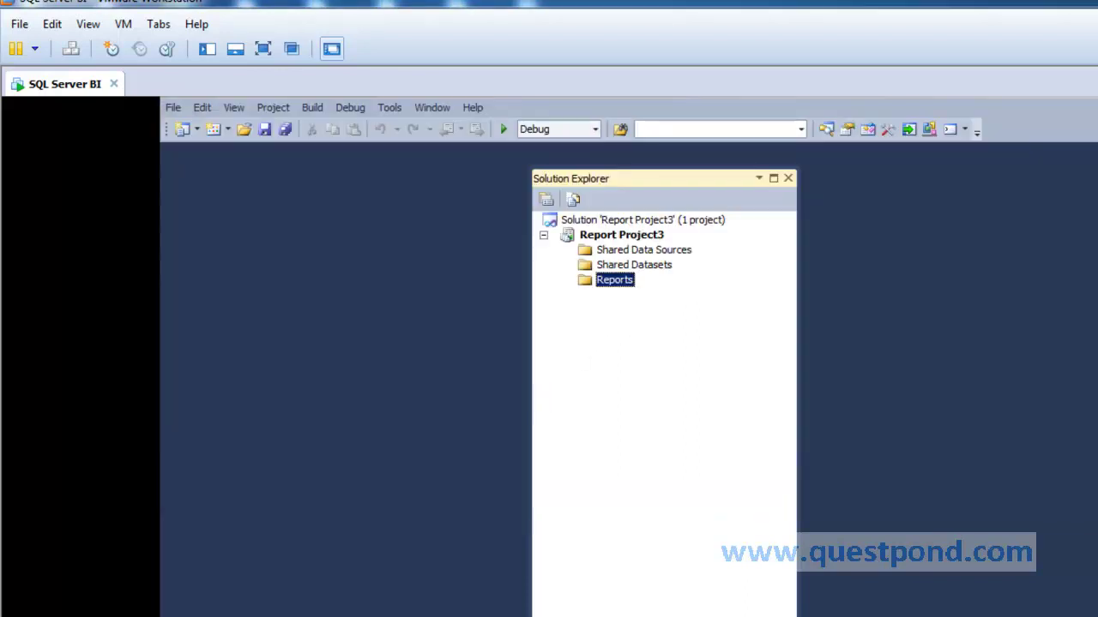
{"action": "left_click", "coordinate": [474, 615]}
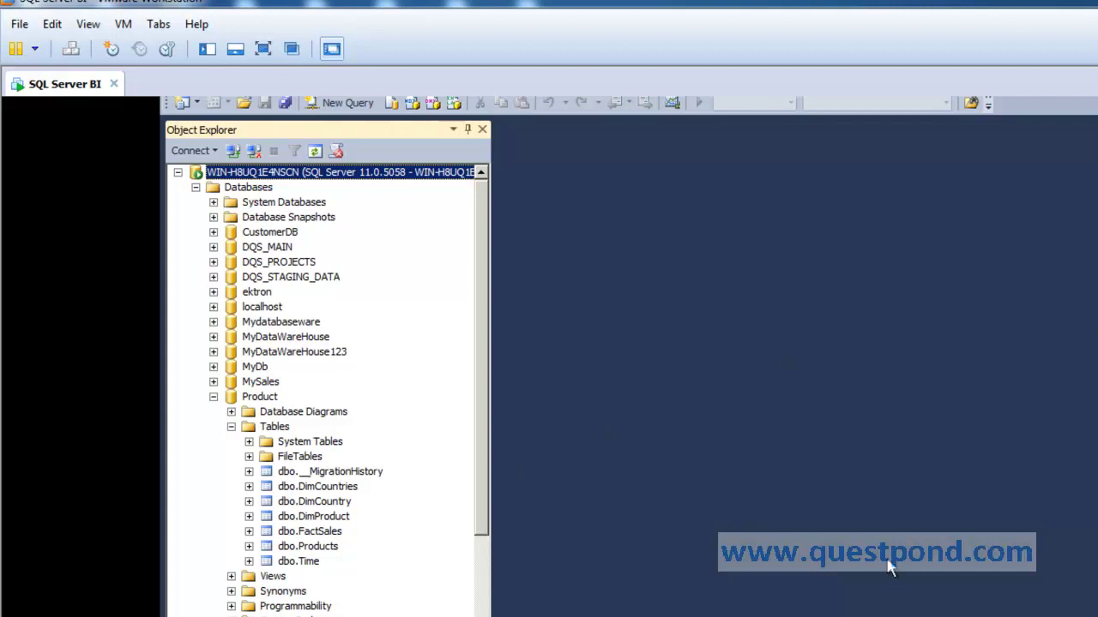
{"action": "left_click", "coordinate": [332, 505]}
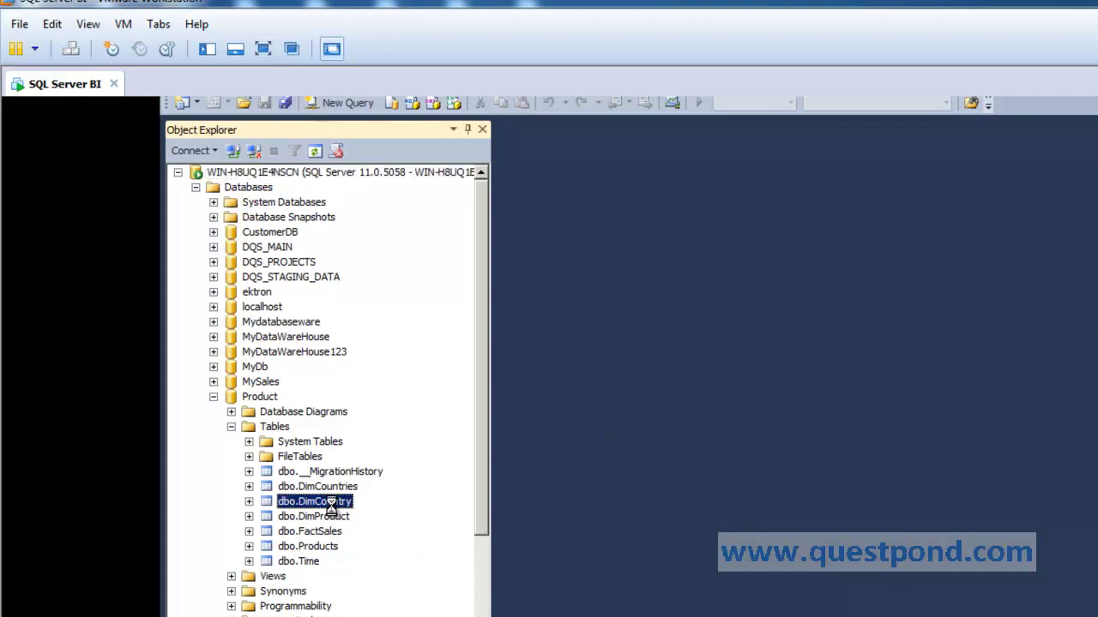
{"action": "right_click", "coordinate": [331, 506]}
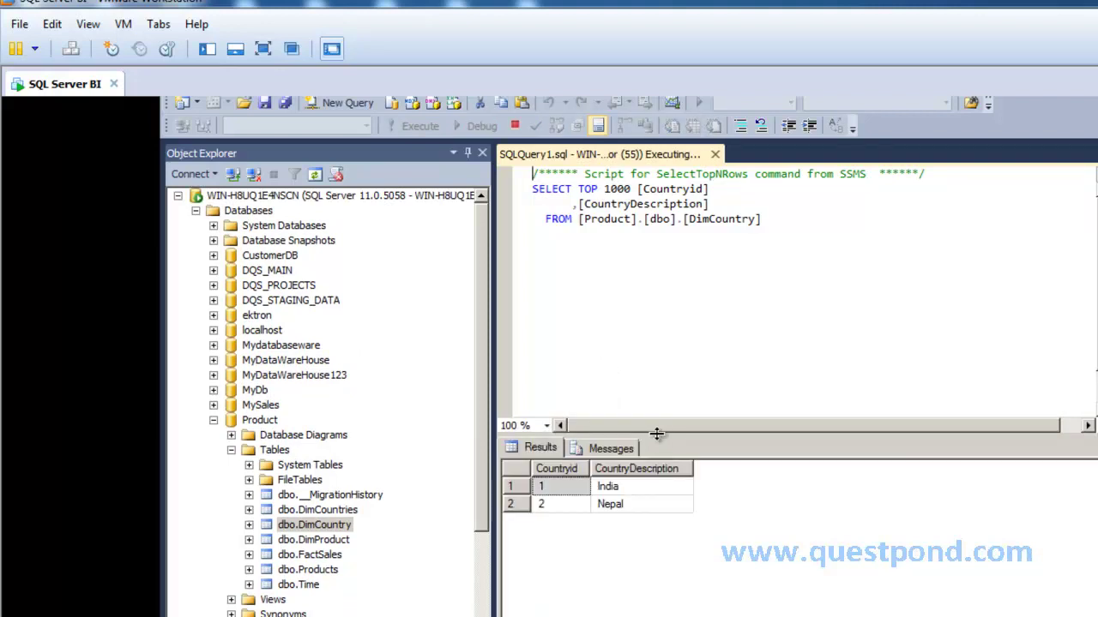
{"action": "left_click_drag", "start_coordinate": [656, 432], "coordinate": [684, 286]}
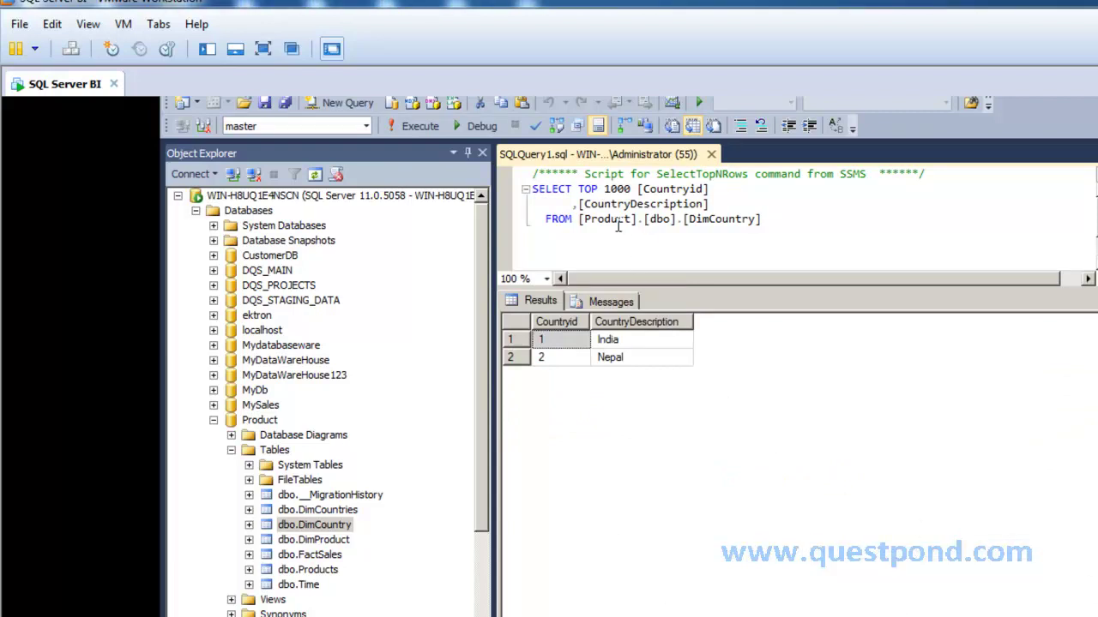
List the top 1000 rows of dbo.FactSales and examine the Countryid_fk values of the first four rows.
{"action": "left_click", "coordinate": [318, 556]}
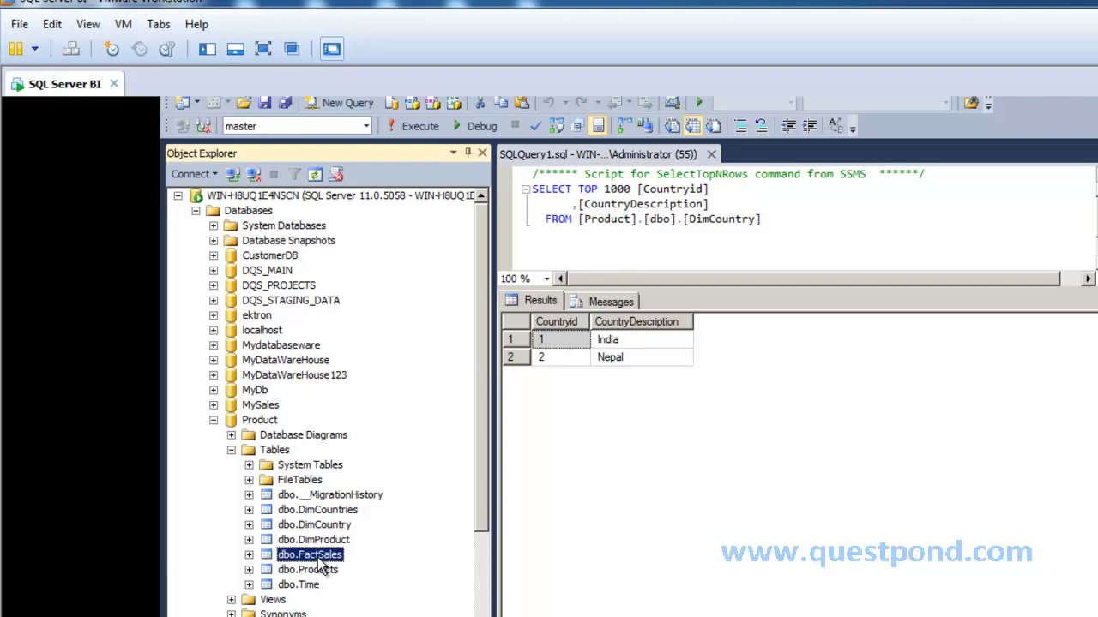
{"action": "right_click", "coordinate": [319, 557]}
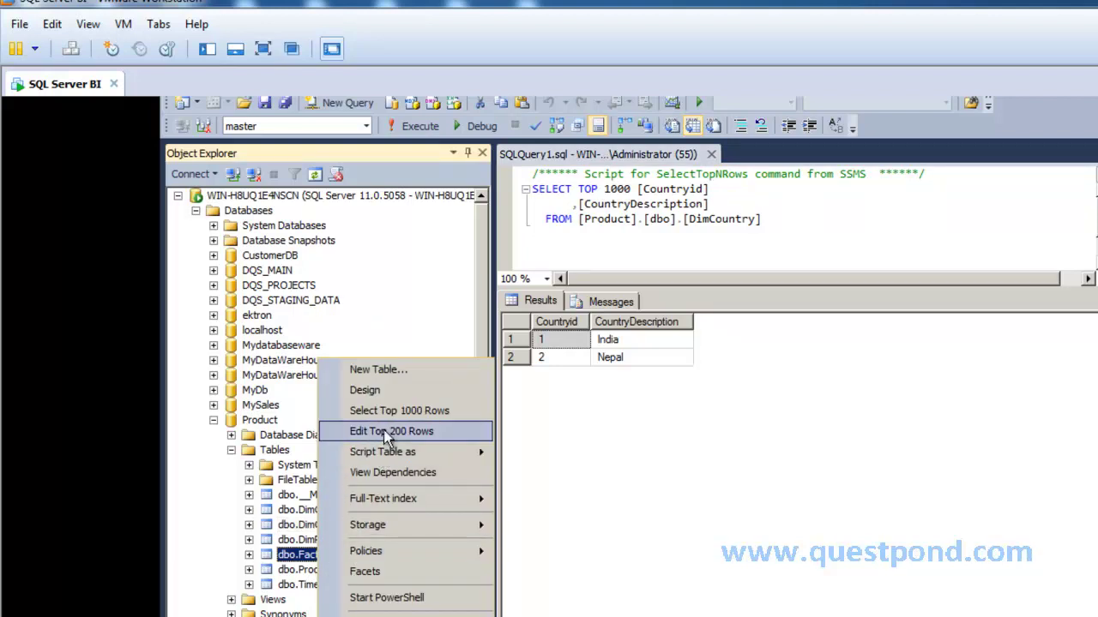
{"action": "left_click", "coordinate": [361, 411]}
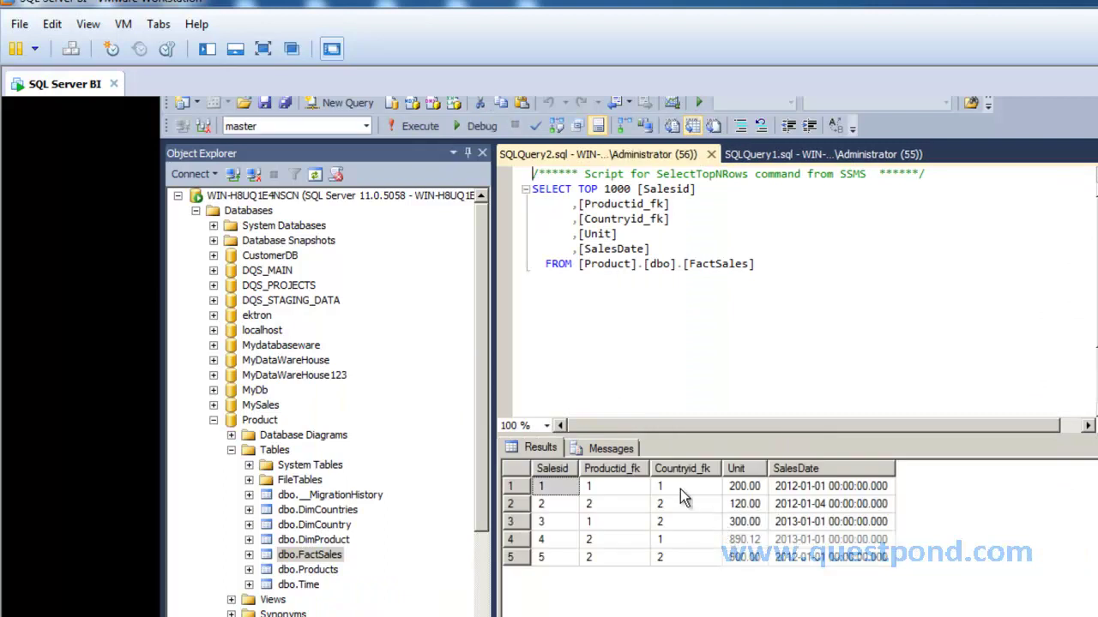
{"action": "left_click", "coordinate": [680, 490]}
{"action": "left_click", "coordinate": [677, 506]}
{"action": "left_click", "coordinate": [676, 520]}
{"action": "left_click", "coordinate": [679, 542]}
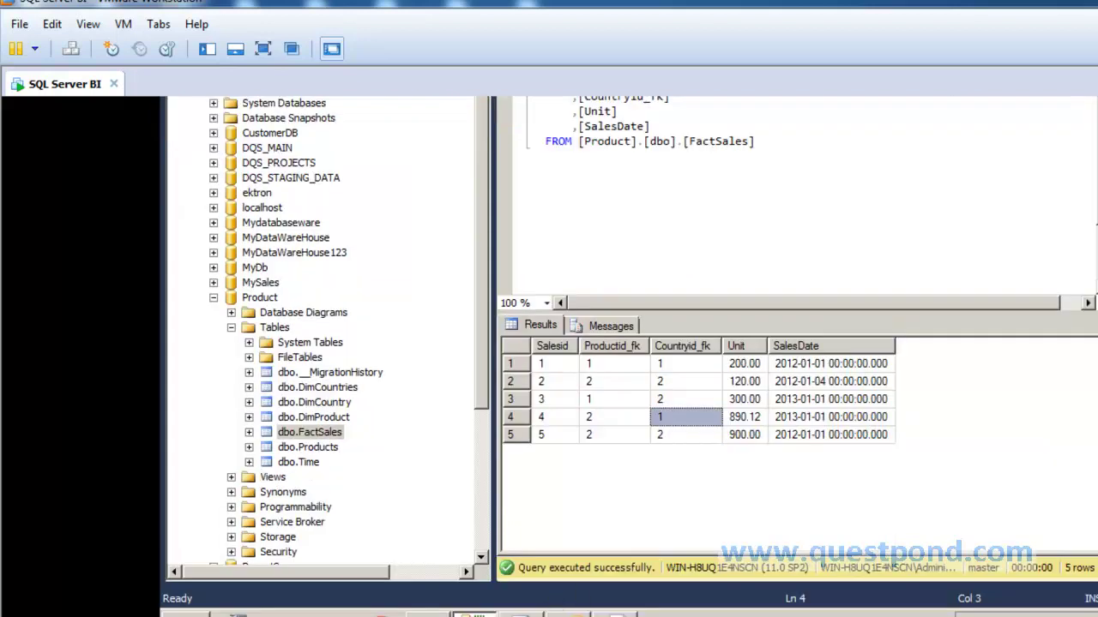
Open a blank Notepad document.
{"action": "key", "text": "super"}
{"action": "key", "text": "alt+Tab"}
{"action": "key", "text": "super"}
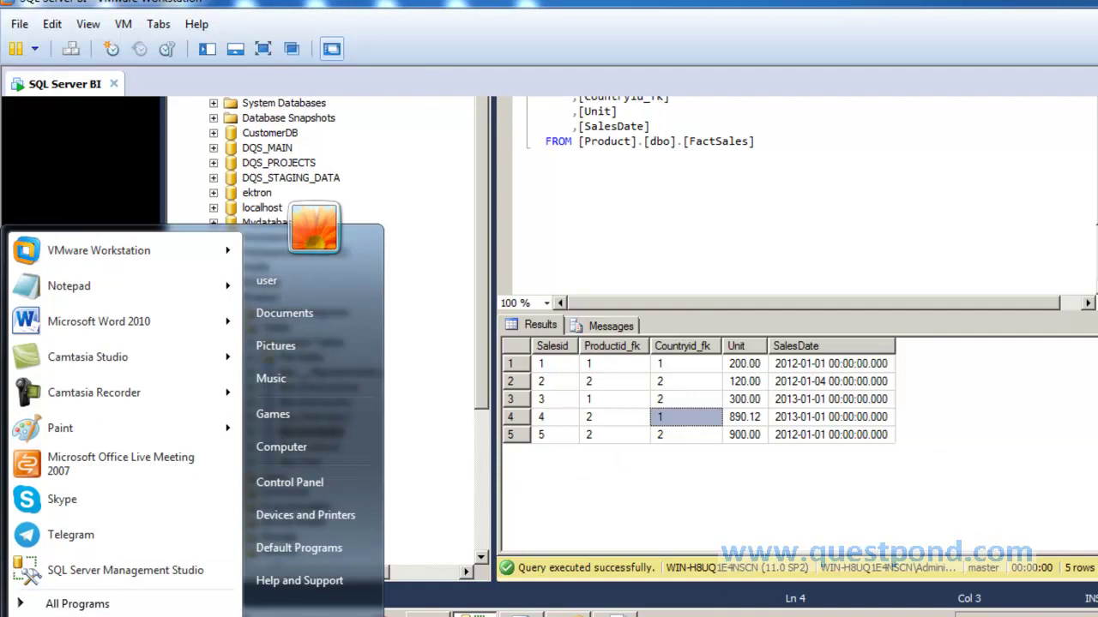
{"action": "type", "text": "notepad"}
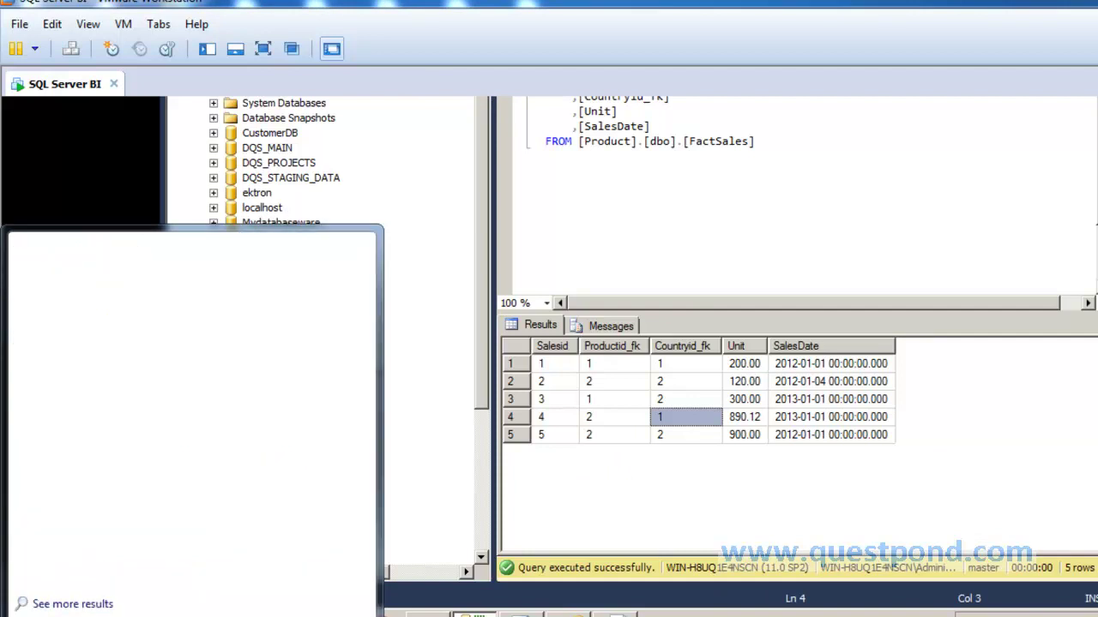
{"action": "key", "text": "Return"}
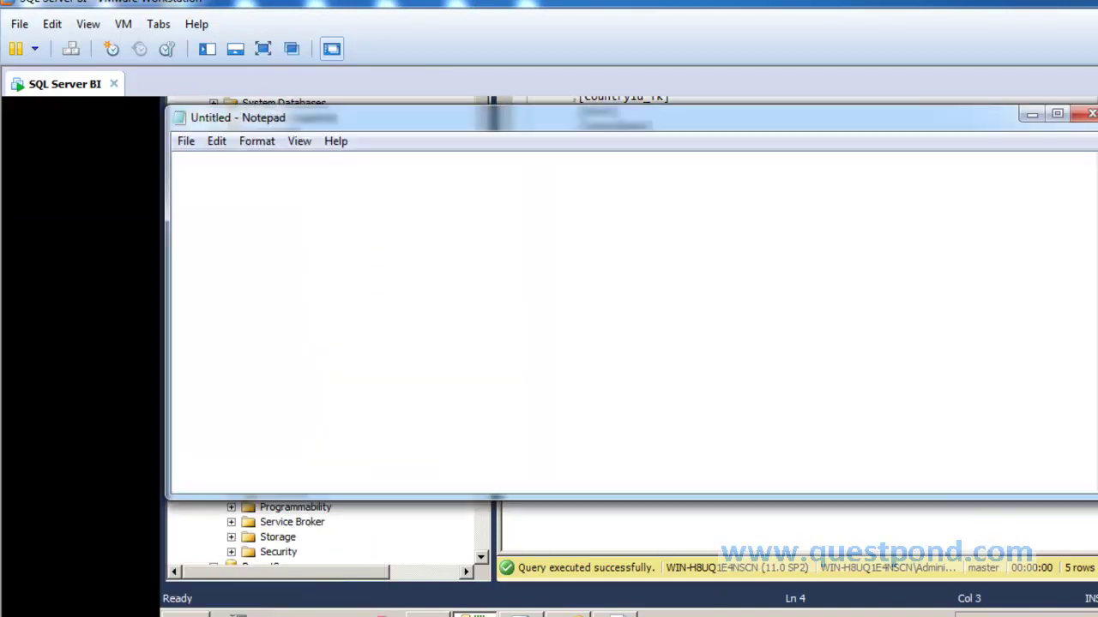
Write the notes "Country will be displayed" and, after a blank line, "Subreport where sales of coutry displayed".
{"action": "type", "text": "Count"}
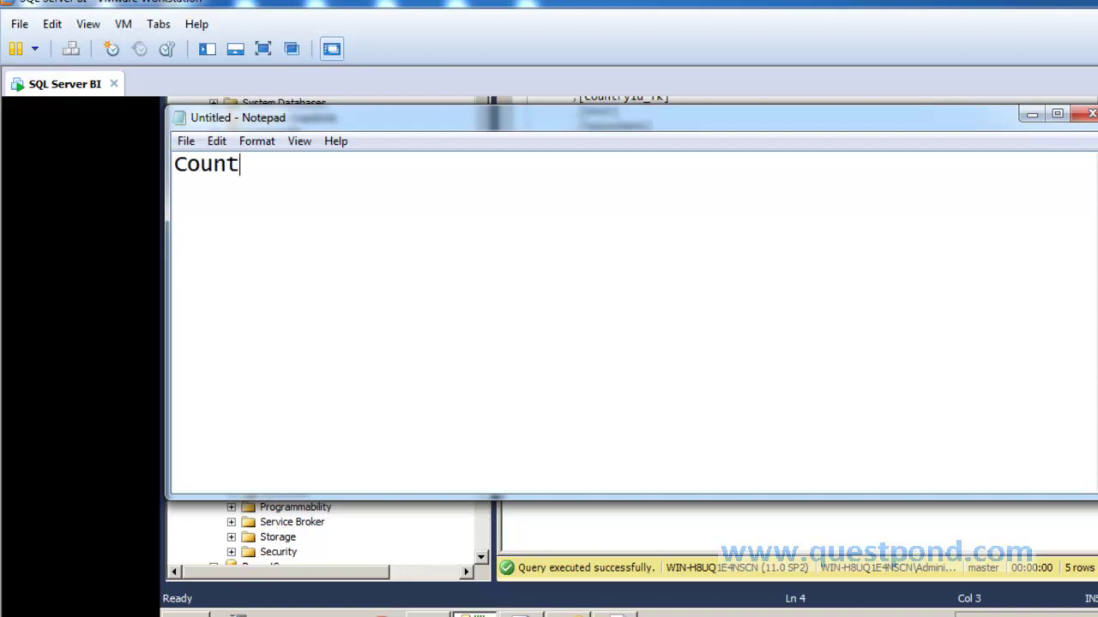
{"action": "type", "text": "ry will be di"}
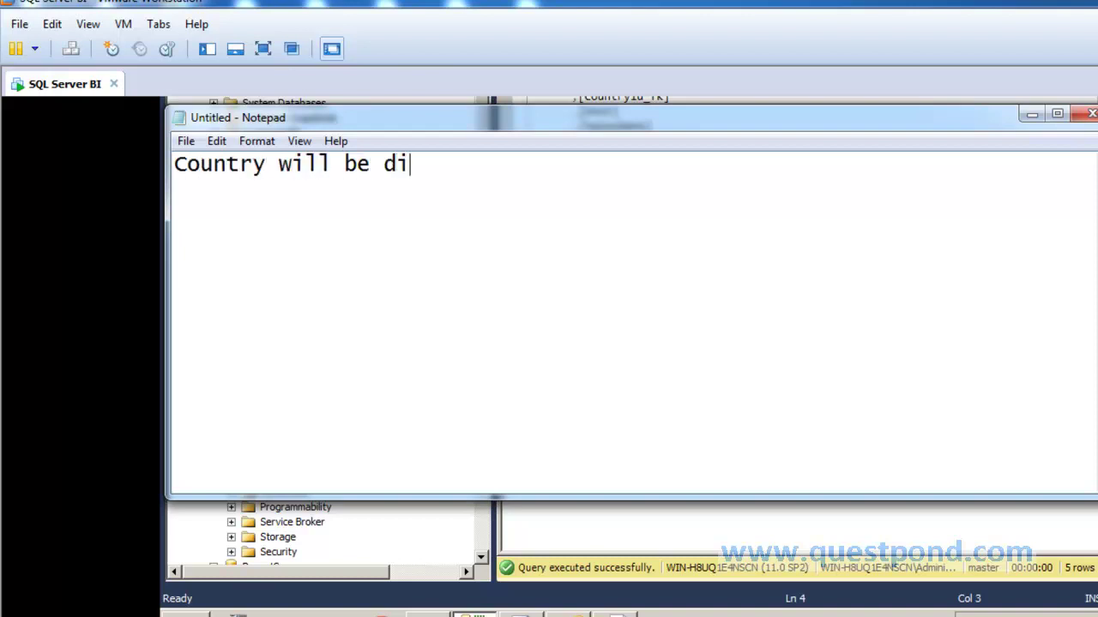
{"action": "type", "text": "splayed"}
{"action": "key", "text": "Return"}
{"action": "key", "text": "Return"}
{"action": "type", "text": "Subreport whe"}
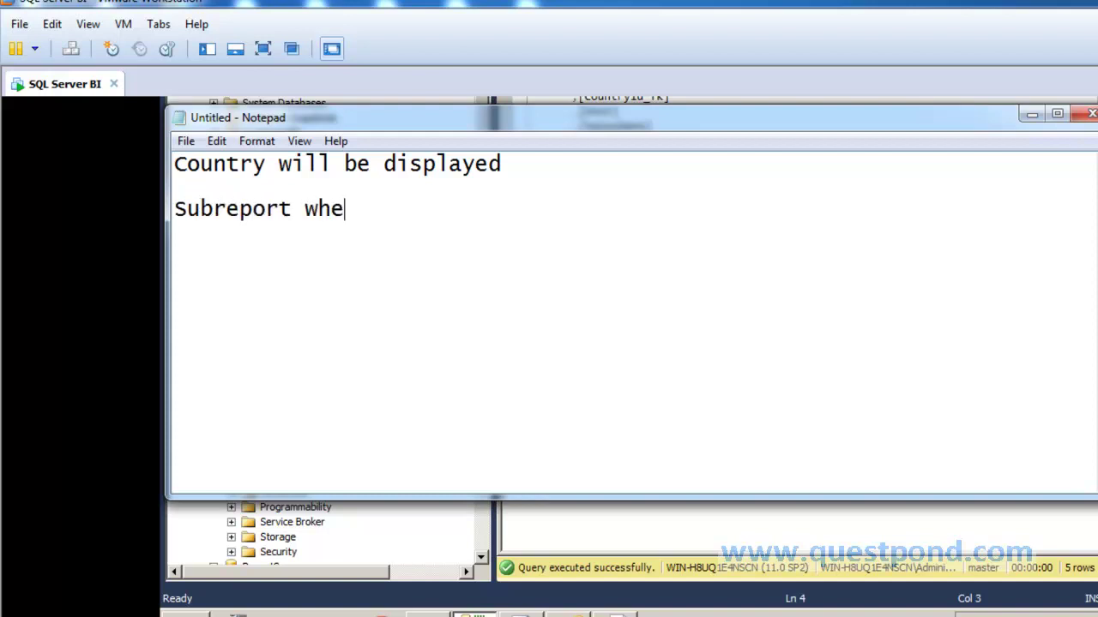
{"action": "type", "text": "re sales of "}
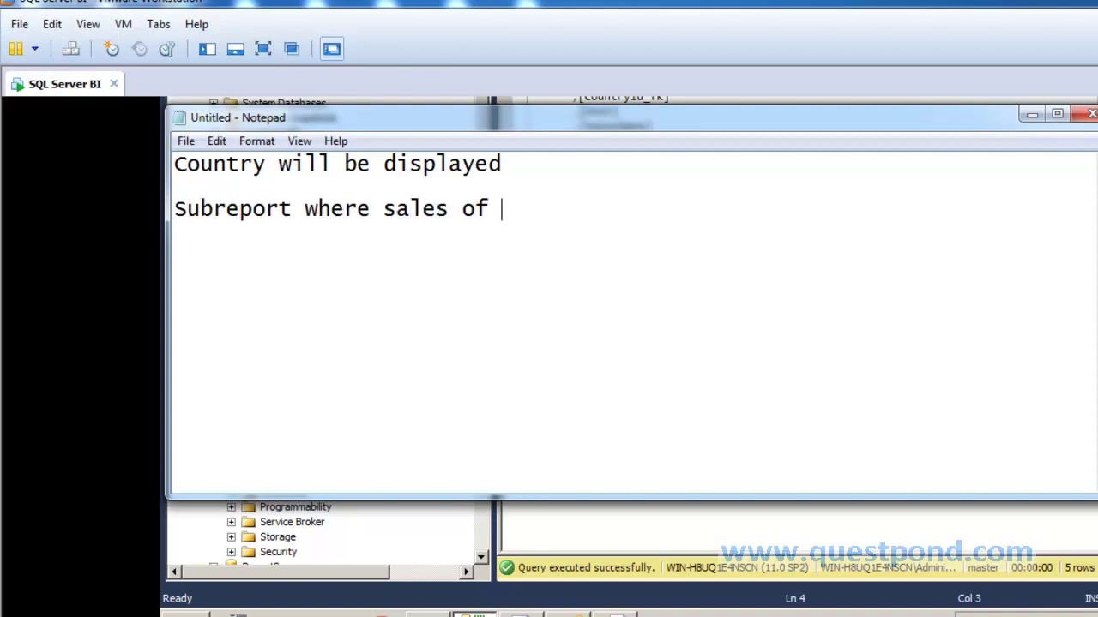
{"action": "type", "text": "coutry"}
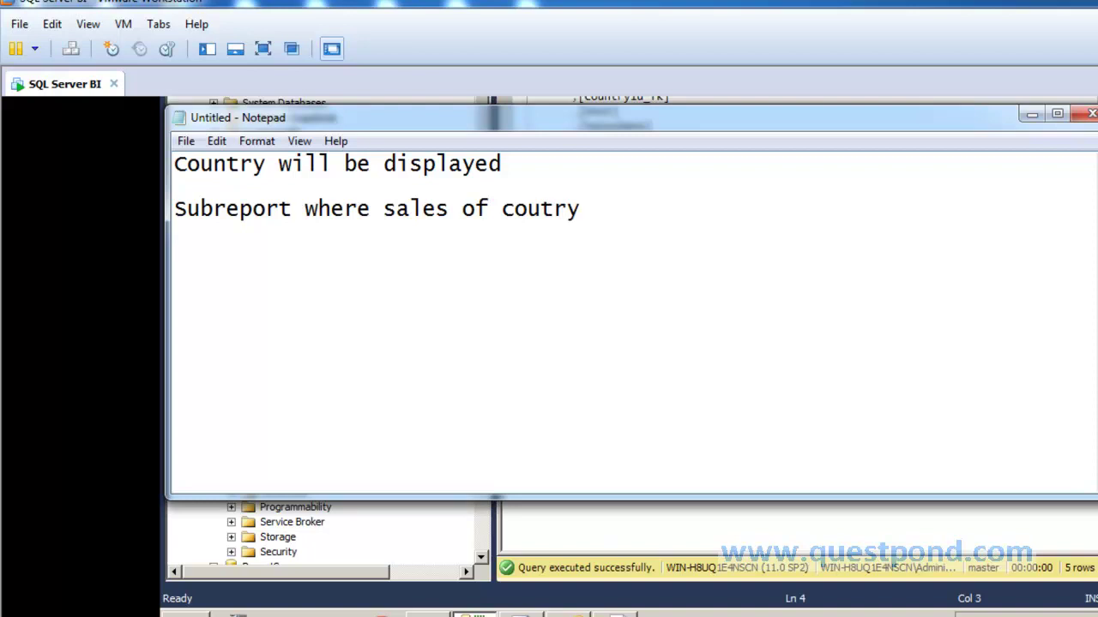
{"action": "type", "text": " displayed"}
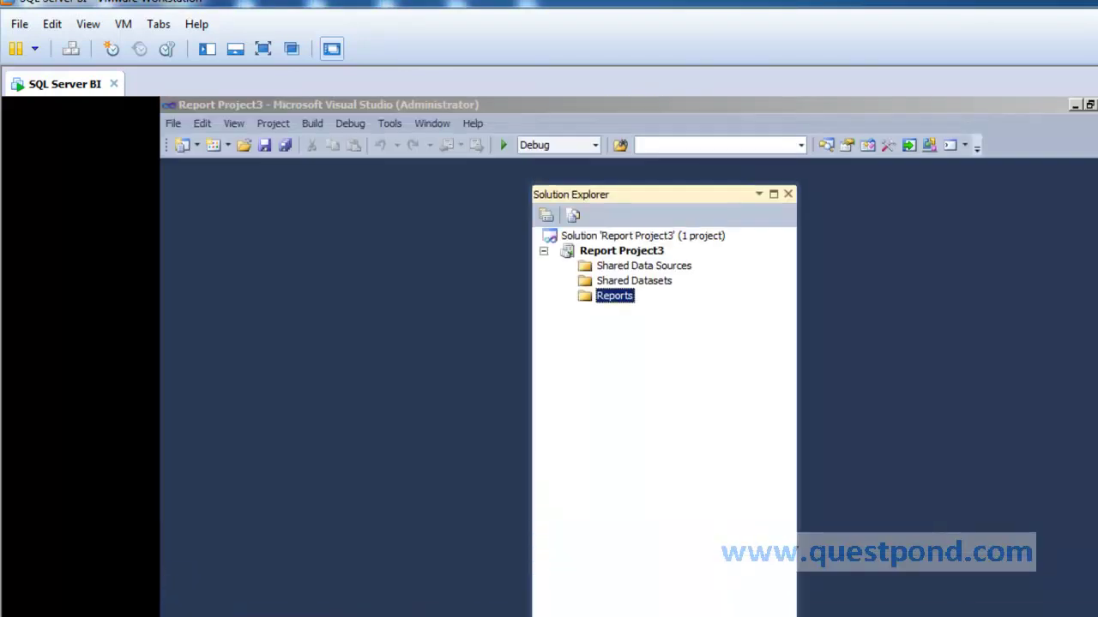
Switch to Visual Studio and start the Report Wizard for a new report in Report Project3's Reports folder.
{"action": "right_click", "coordinate": [623, 297]}
{"action": "left_click", "coordinate": [661, 310]}
{"action": "left_click", "coordinate": [705, 616]}
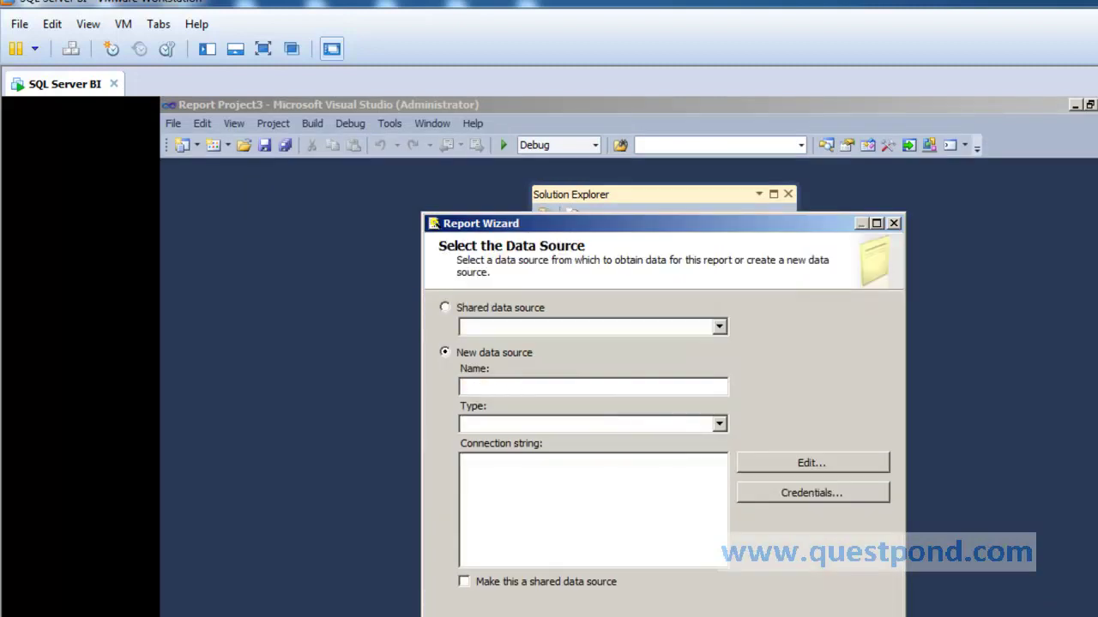
Connect the new data source to the Product database on server WIN-H8UQ1E4NSCN and proceed to the query design.
{"action": "left_click", "coordinate": [806, 463]}
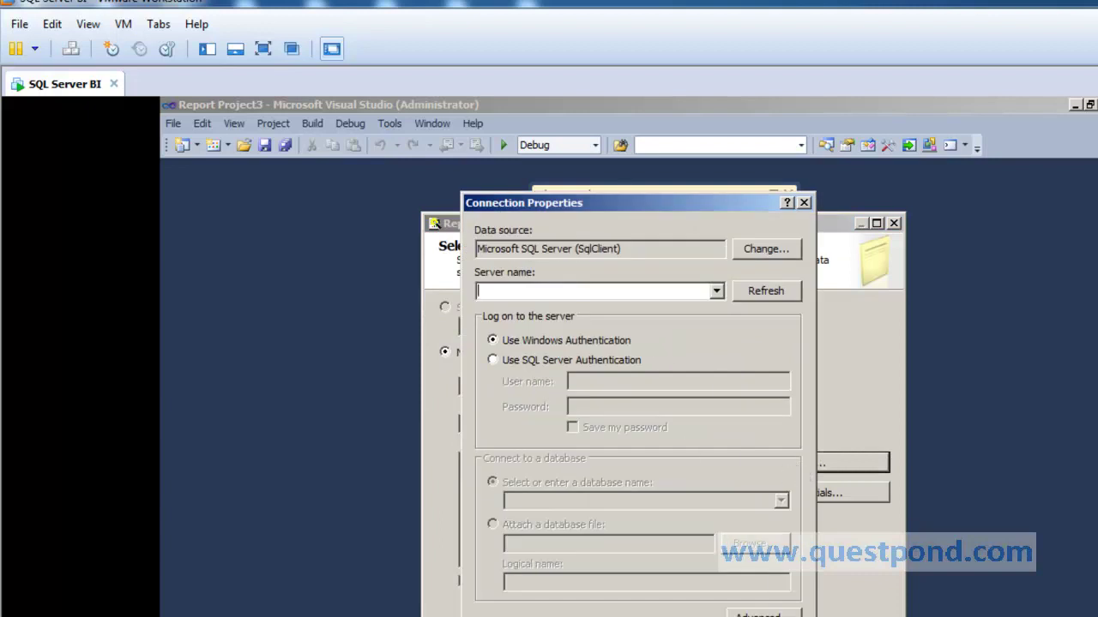
{"action": "type", "text": "WIN-H8UQ1E4NSCN"}
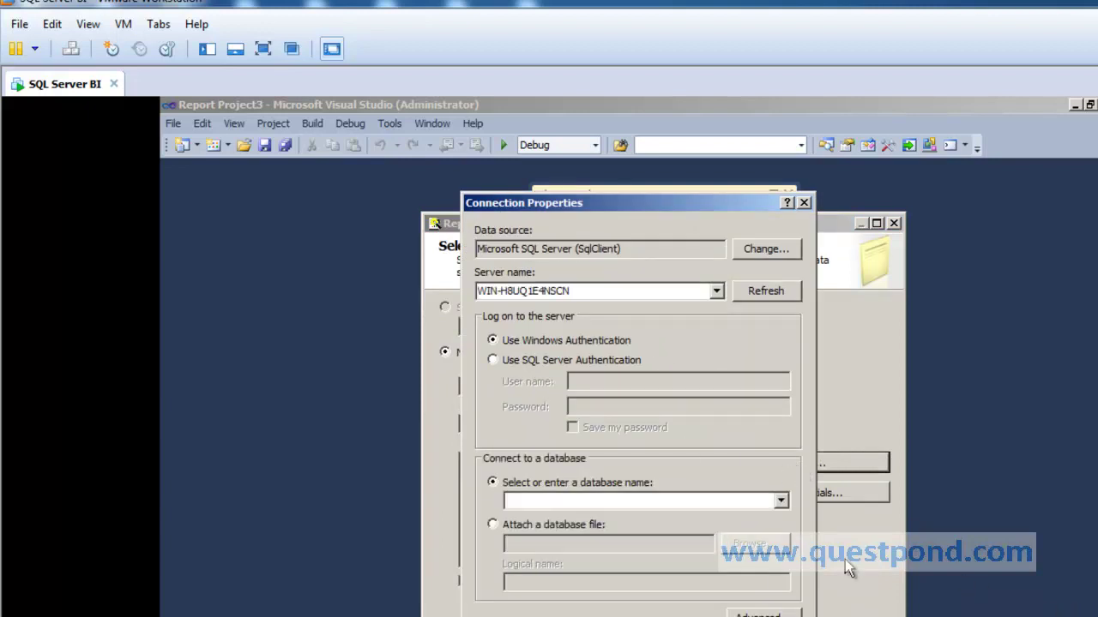
{"action": "left_click", "coordinate": [781, 501]}
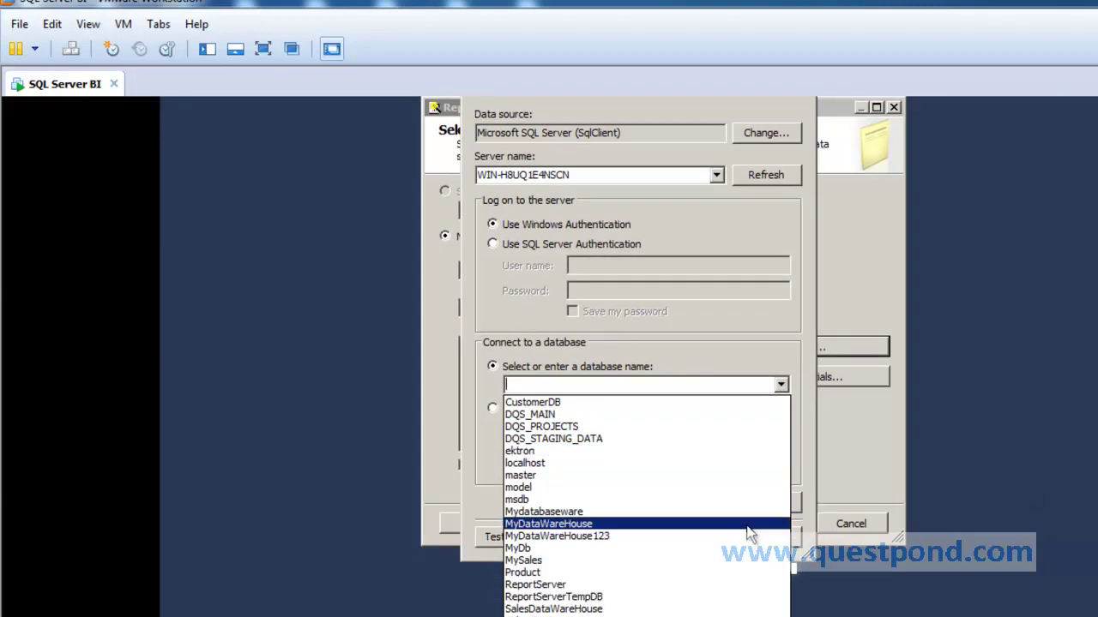
{"action": "left_click", "coordinate": [590, 574]}
{"action": "left_click", "coordinate": [678, 535]}
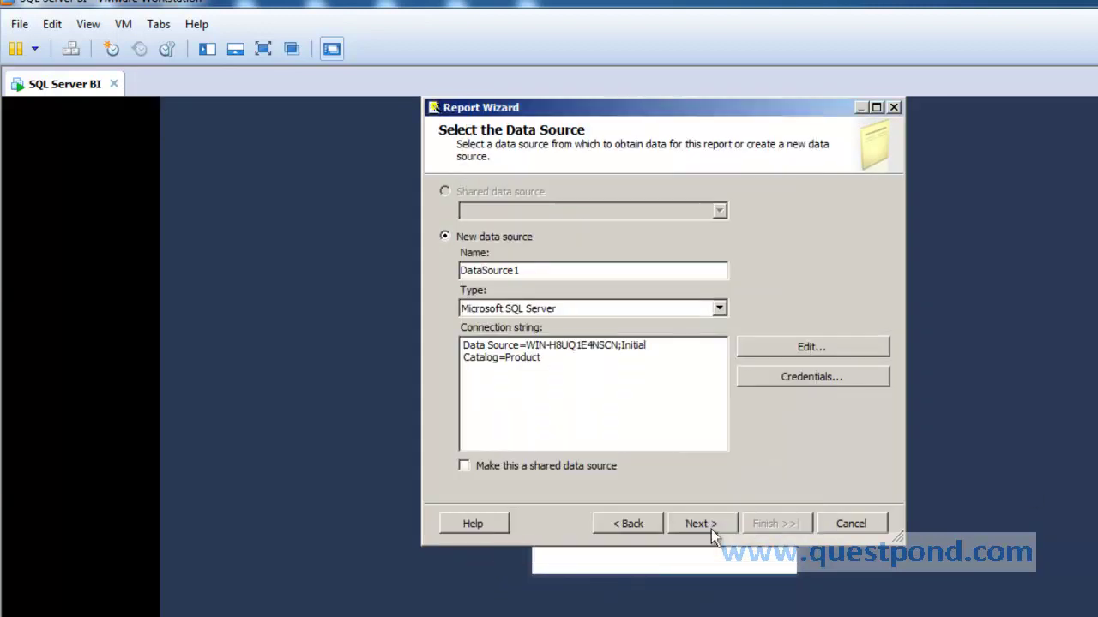
{"action": "left_click", "coordinate": [710, 533]}
Open the query builder and add the DimCountry table to the query.
{"action": "left_click", "coordinate": [552, 226]}
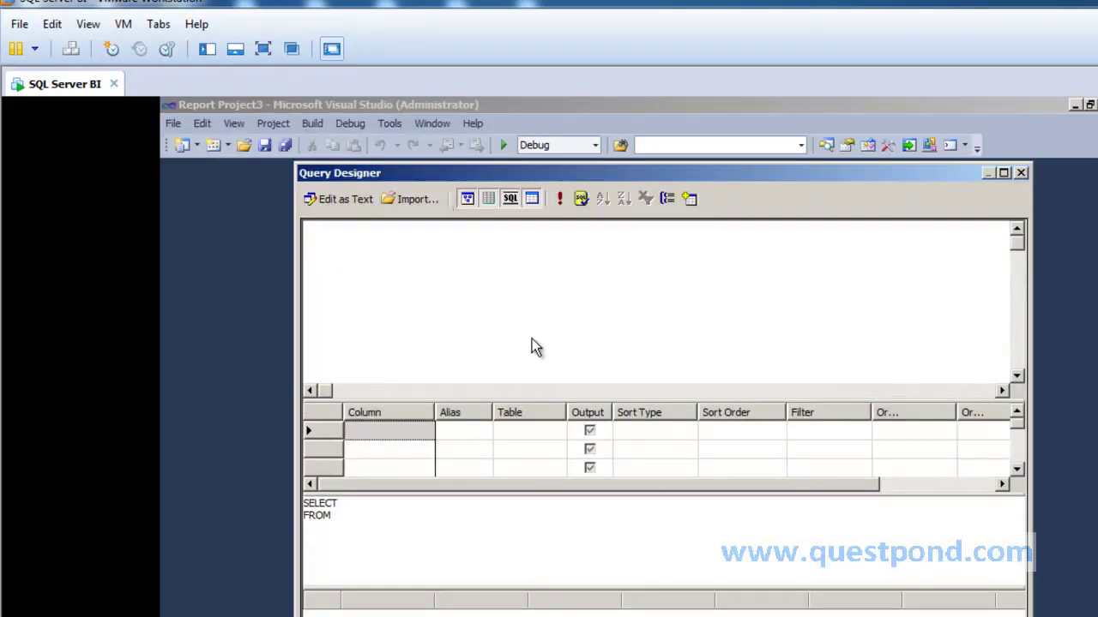
{"action": "right_click", "coordinate": [531, 341]}
{"action": "left_click", "coordinate": [559, 426]}
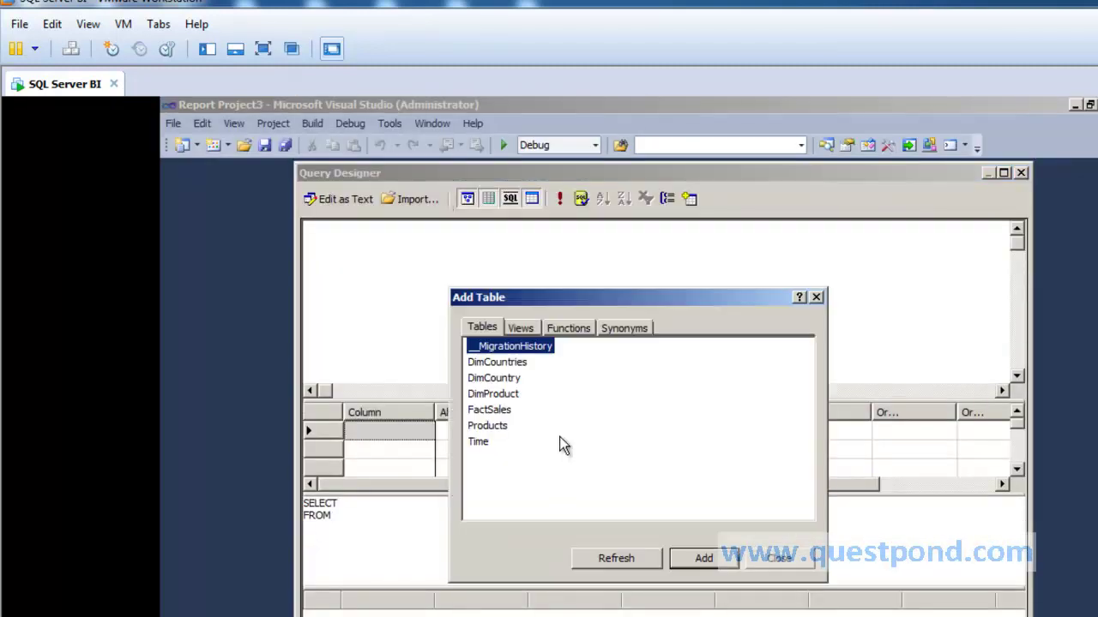
{"action": "left_click", "coordinate": [493, 378]}
{"action": "left_click", "coordinate": [705, 559]}
{"action": "left_click", "coordinate": [777, 558]}
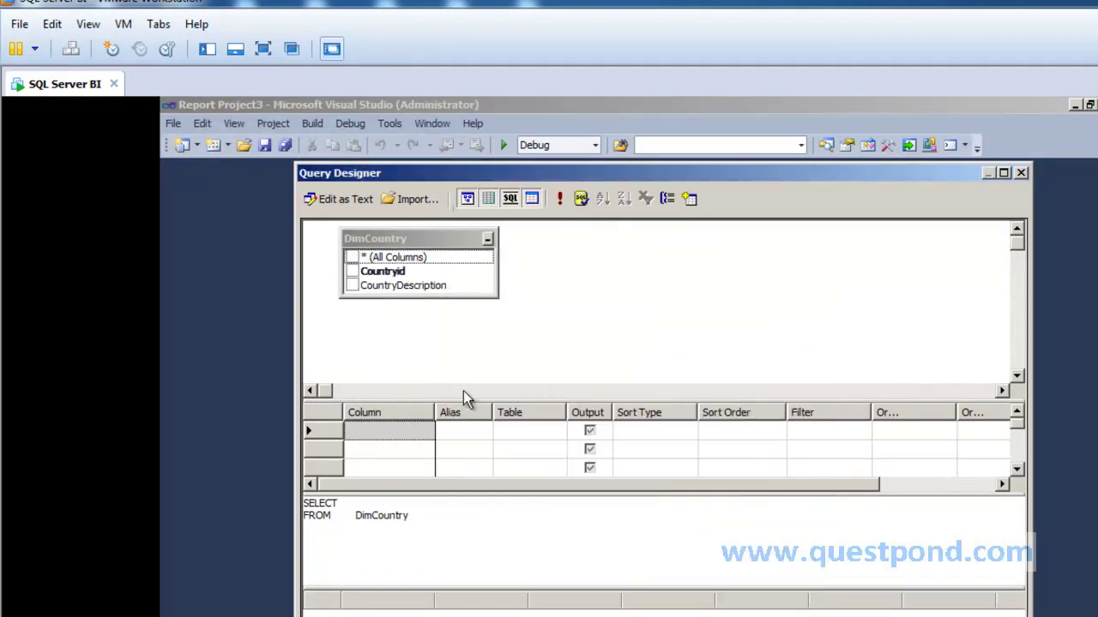
{"action": "left_click", "coordinate": [351, 271]}
{"action": "left_click", "coordinate": [351, 285]}
{"action": "left_click", "coordinate": [434, 522]}
{"action": "key", "text": "Return"}
{"action": "type", "text": "where"}
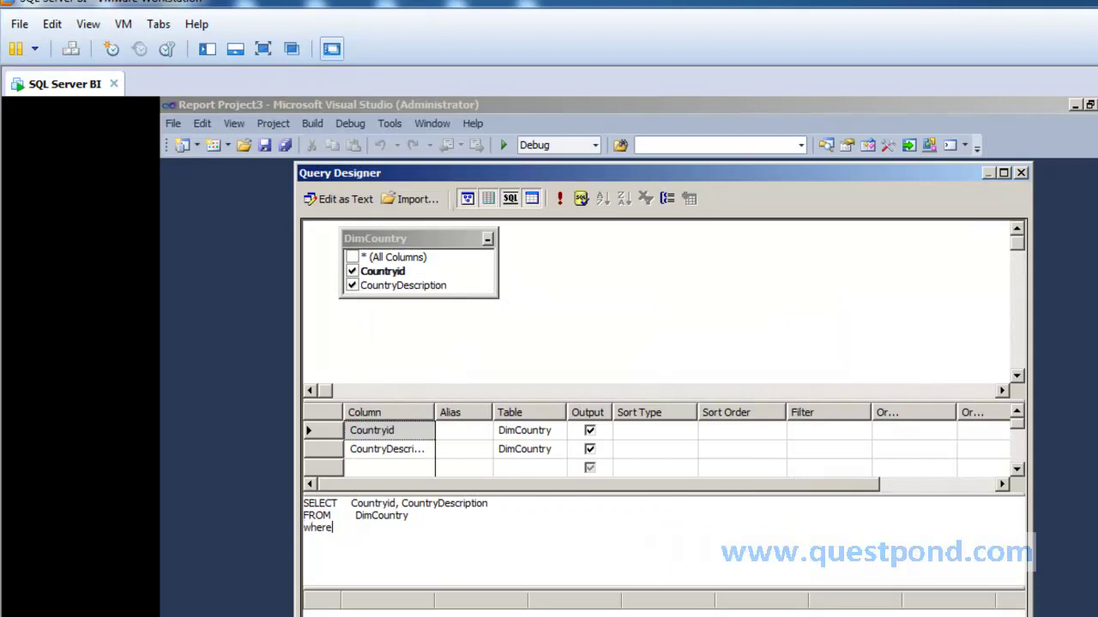
{"action": "type", "text": " CountryId=@CountryId"}
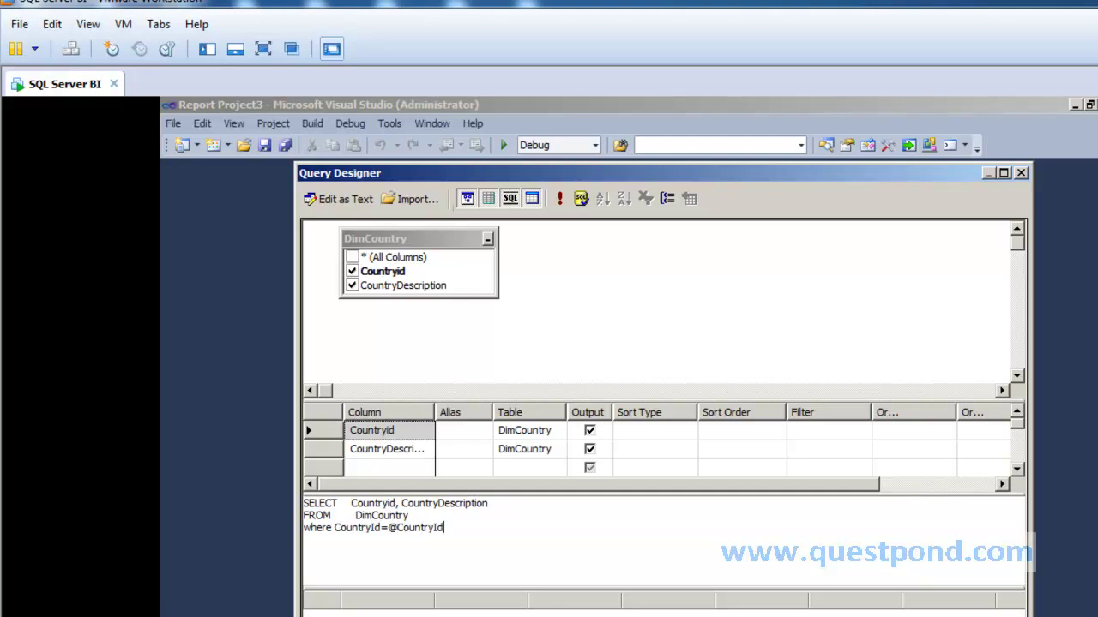
{"action": "left_click_drag", "start_coordinate": [682, 177], "coordinate": [695, 130]}
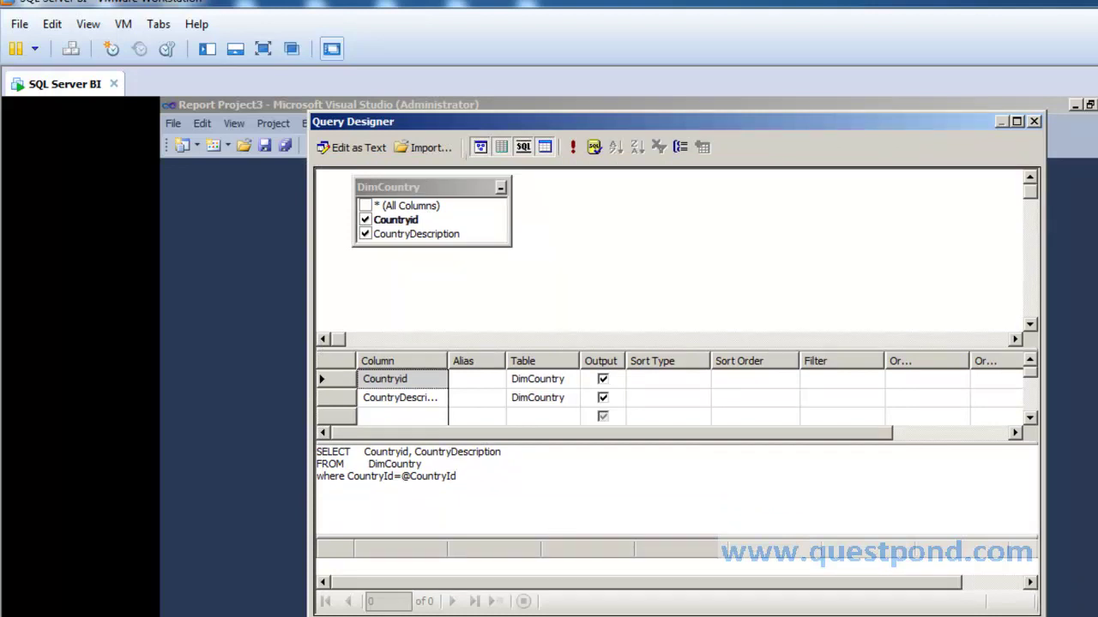
{"action": "left_click", "coordinate": [916, 616]}
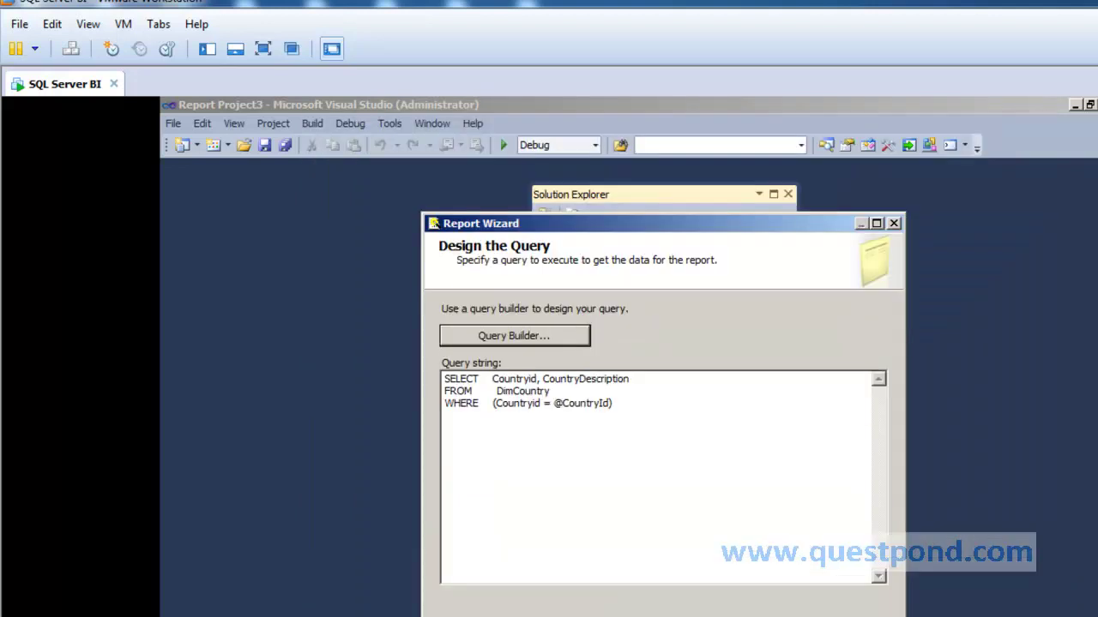
{"action": "left_click", "coordinate": [705, 616]}
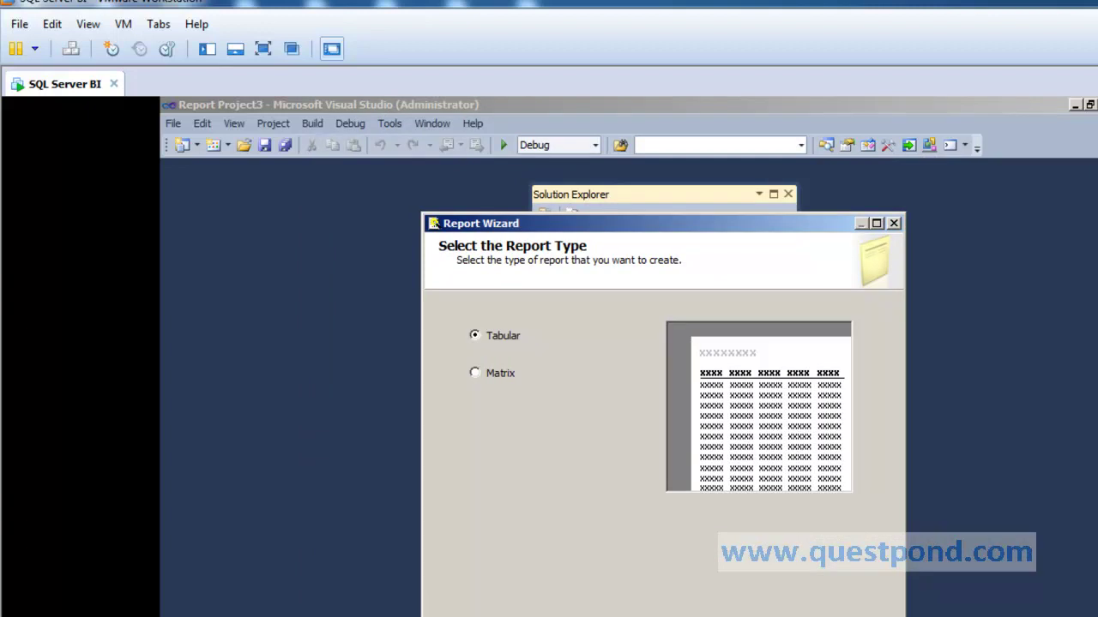
Keep the Tabular report type and place Countryid and CountryDescription in the table's details.
{"action": "left_click", "coordinate": [705, 616]}
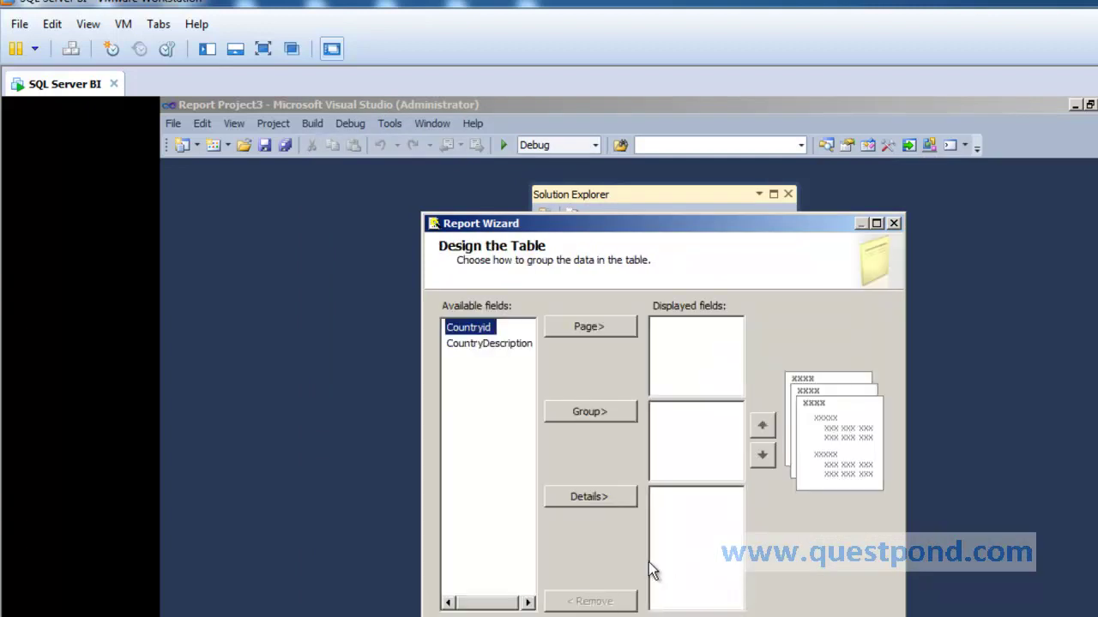
{"action": "left_click", "coordinate": [598, 501]}
{"action": "left_click", "coordinate": [598, 501]}
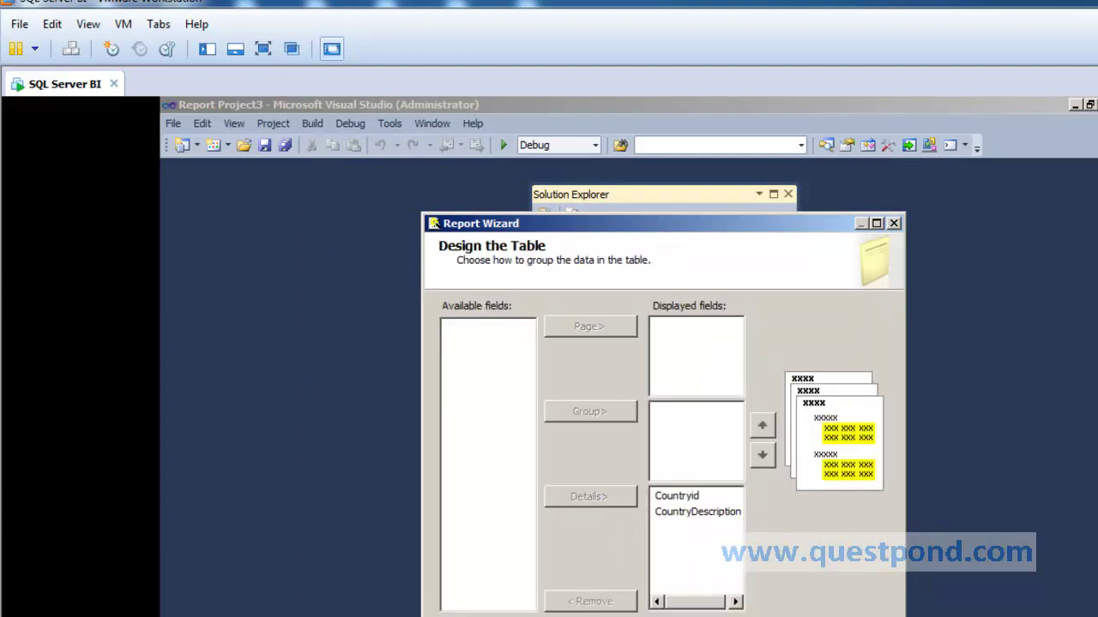
Keep the Stepped layout and Slate style and finish the country report under the name Report1.
{"action": "left_click", "coordinate": [705, 616]}
{"action": "left_click", "coordinate": [705, 616]}
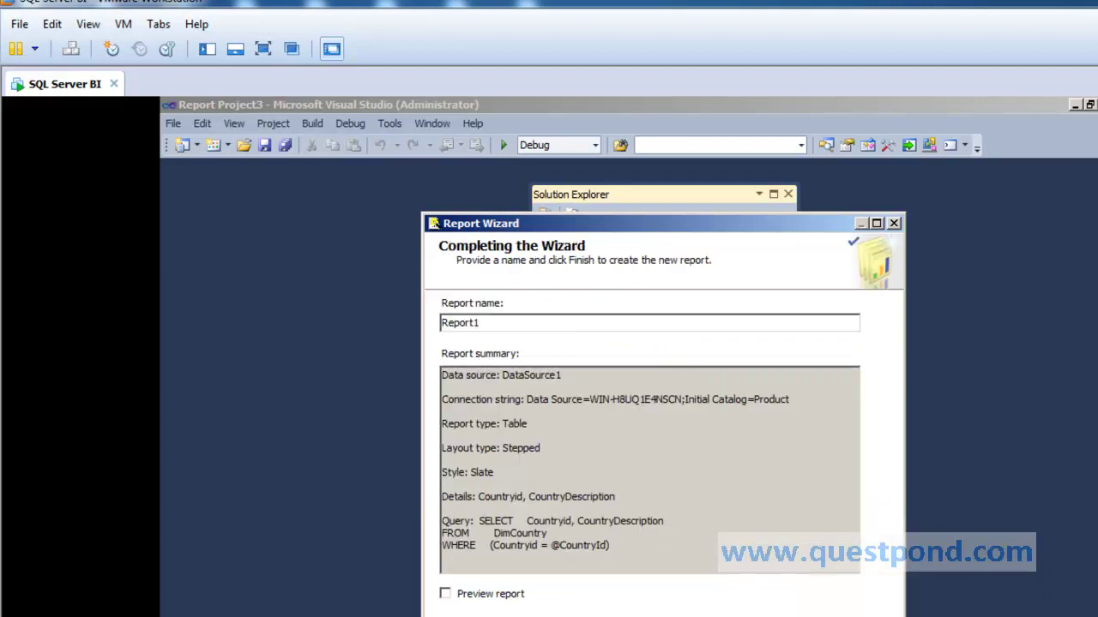
{"action": "left_click", "coordinate": [782, 616]}
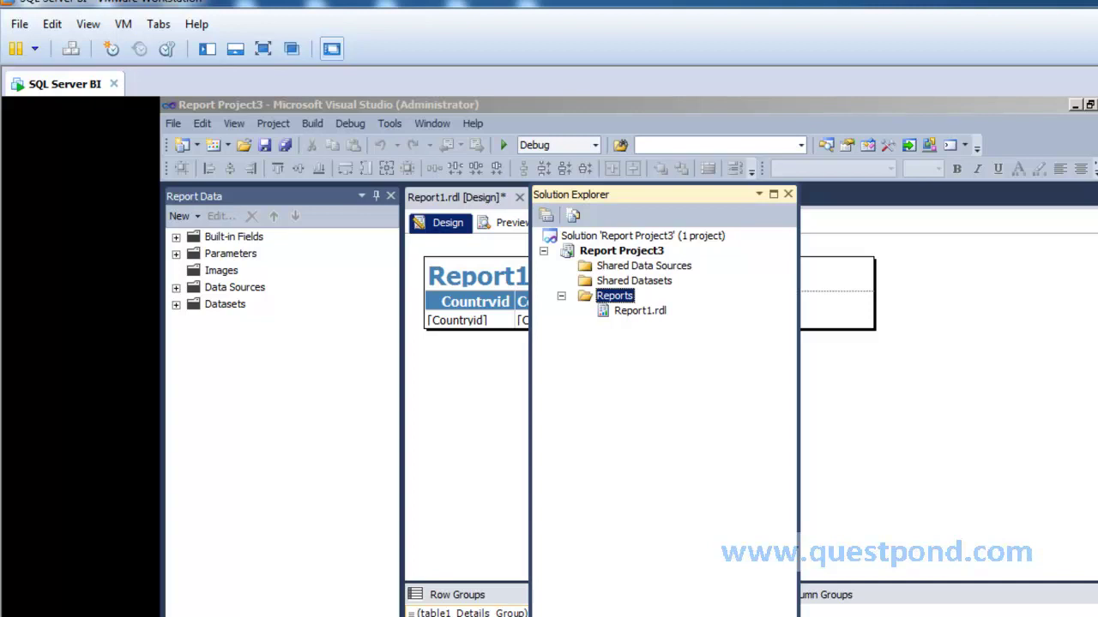
Start another new report and connect its data source to the Product database on server WIN-H8UQ1E4NSCN, proceeding to the query design.
{"action": "right_click", "coordinate": [623, 299]}
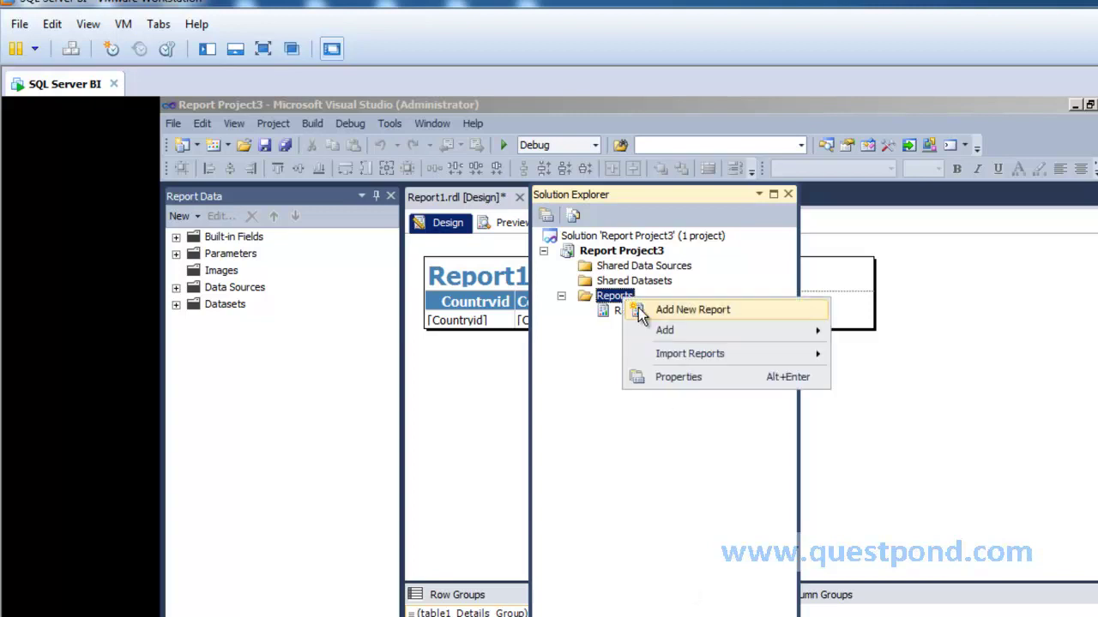
{"action": "left_click", "coordinate": [638, 308]}
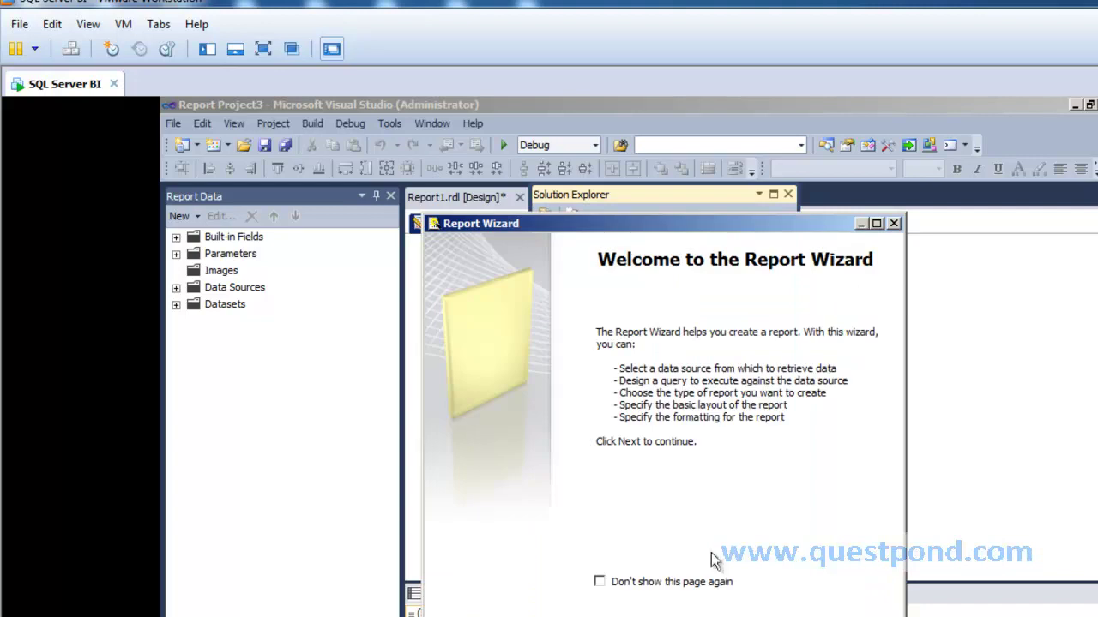
{"action": "left_click", "coordinate": [735, 615]}
{"action": "left_click", "coordinate": [766, 460]}
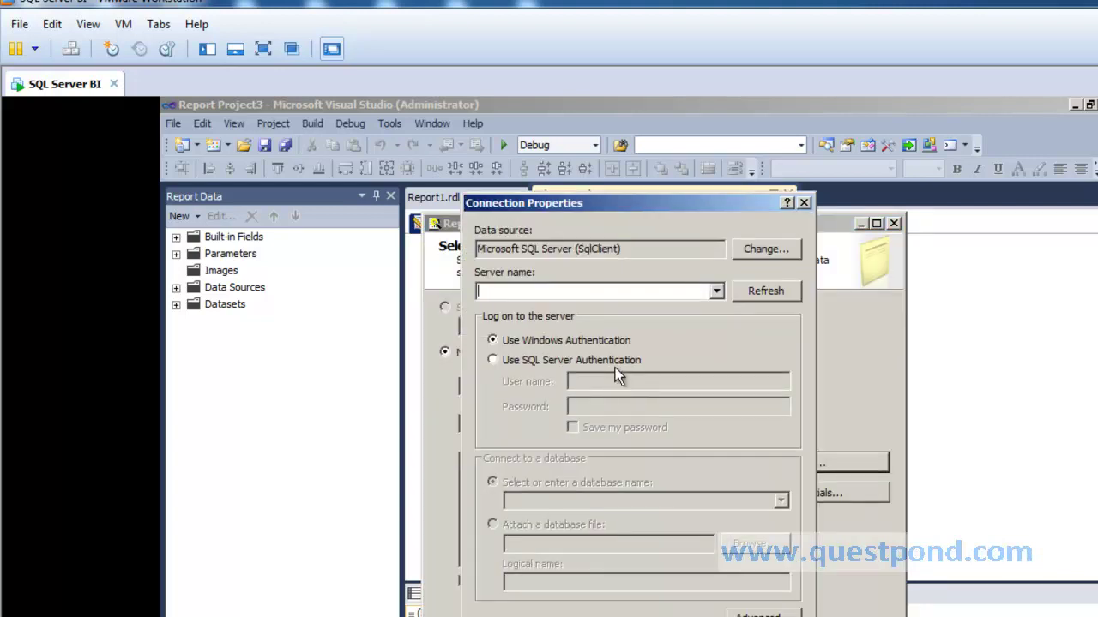
{"action": "type", "text": "WIN-H8UQ1E4NSCN"}
{"action": "left_click", "coordinate": [782, 499]}
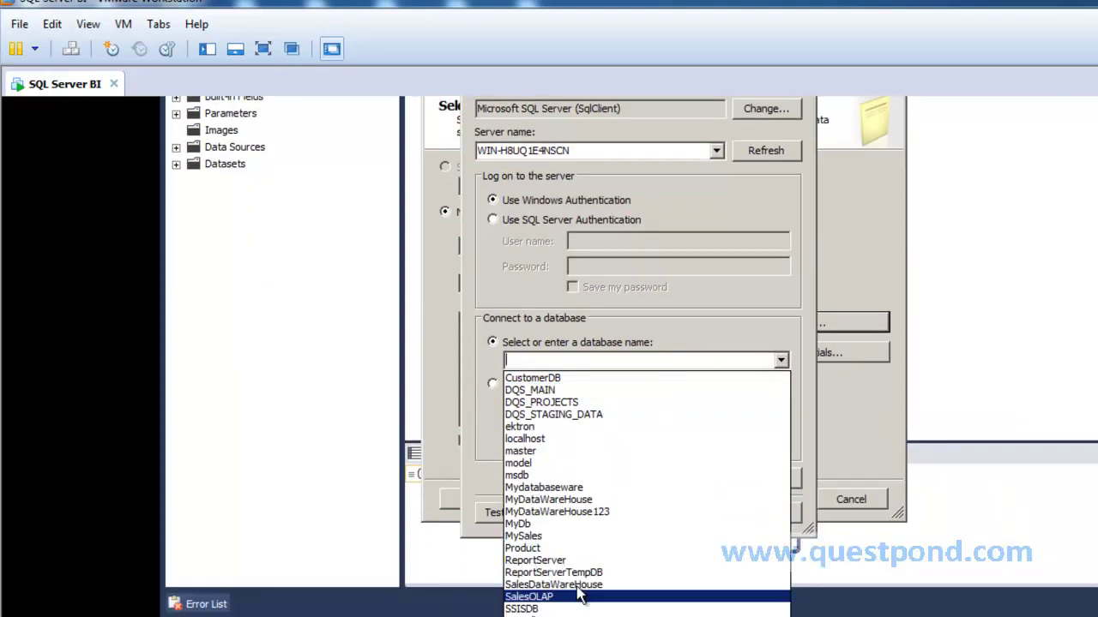
{"action": "left_click", "coordinate": [575, 548]}
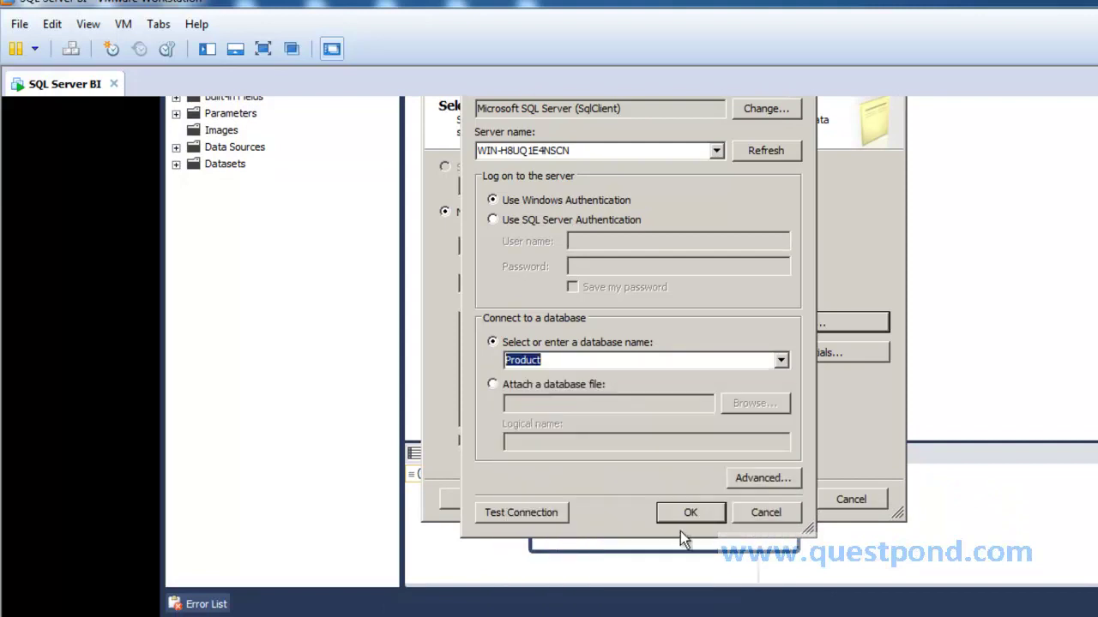
{"action": "left_click", "coordinate": [688, 513]}
{"action": "left_click", "coordinate": [702, 505]}
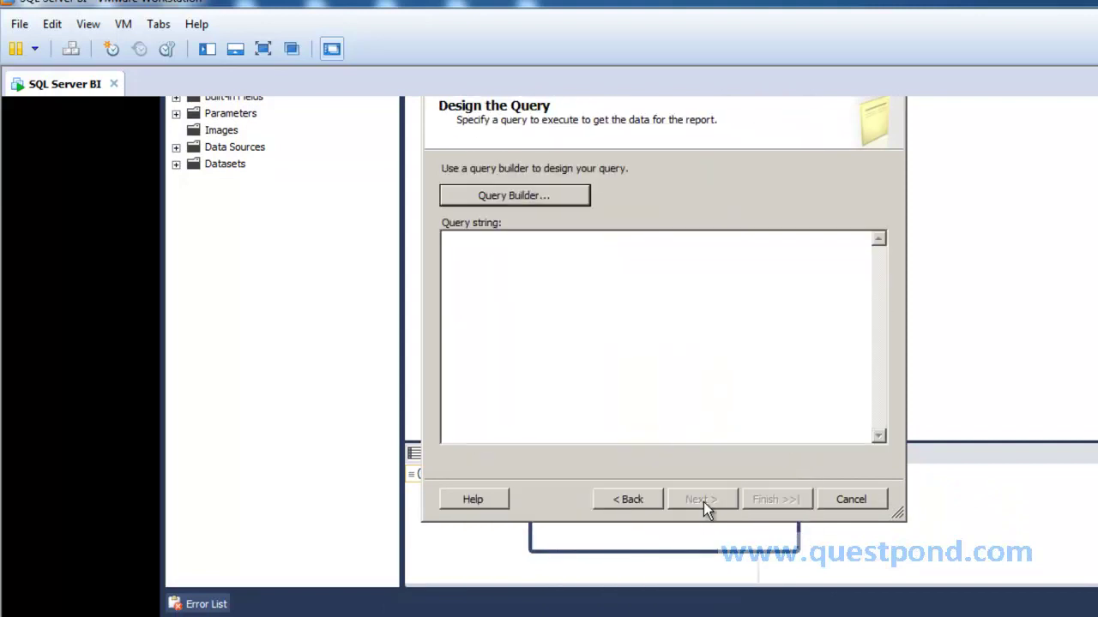
Open the query builder for the second report and add the FactSales table to the query.
{"action": "left_click", "coordinate": [537, 197]}
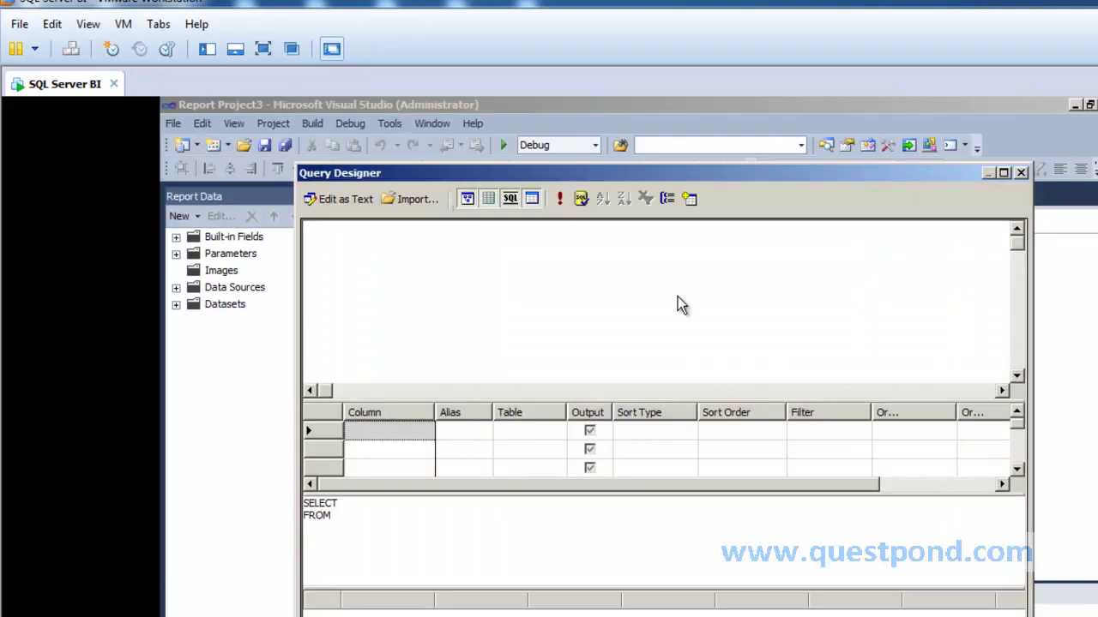
{"action": "right_click", "coordinate": [678, 300]}
{"action": "left_click", "coordinate": [711, 386]}
{"action": "left_click", "coordinate": [502, 410]}
{"action": "left_click", "coordinate": [705, 567]}
{"action": "left_click", "coordinate": [765, 560]}
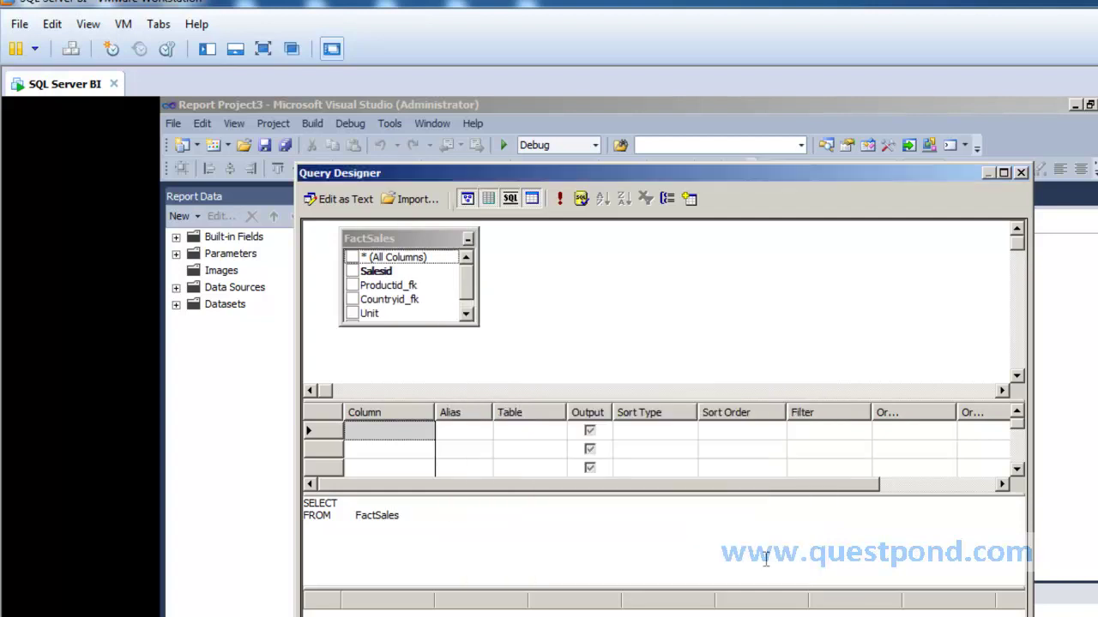
Output Salesid, Countryid_fk, Unit and SalesDate from the FactSales table.
{"action": "left_click", "coordinate": [352, 271]}
{"action": "left_click", "coordinate": [352, 299]}
{"action": "left_click", "coordinate": [351, 313]}
{"action": "left_click_drag", "start_coordinate": [400, 326], "coordinate": [398, 367]}
{"action": "left_click", "coordinate": [358, 331]}
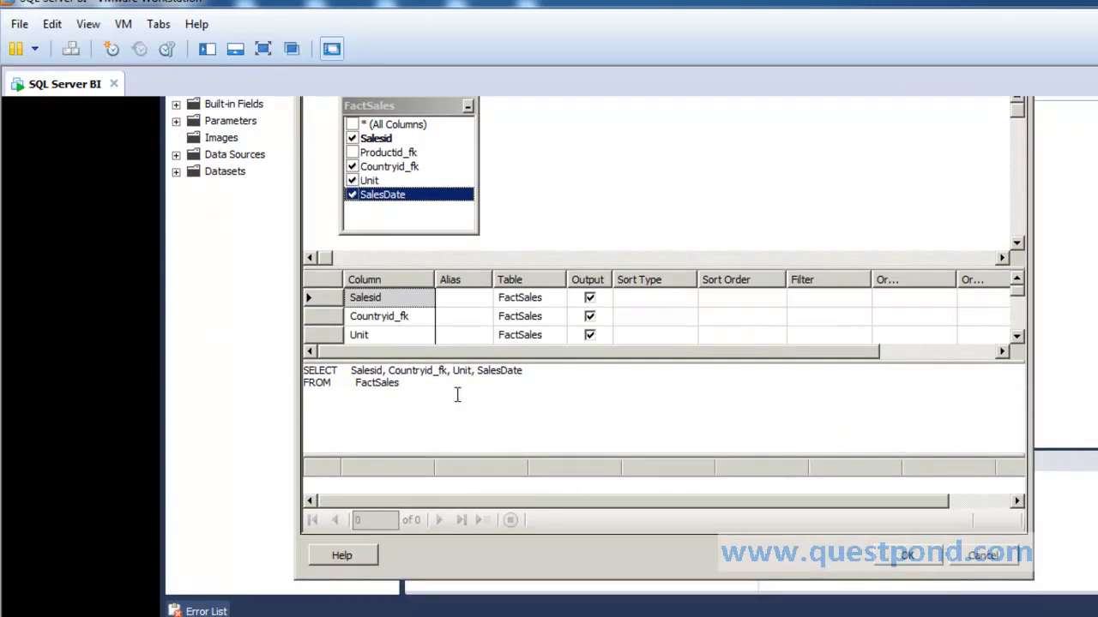
{"action": "left_click", "coordinate": [431, 383]}
{"action": "key", "text": "Return"}
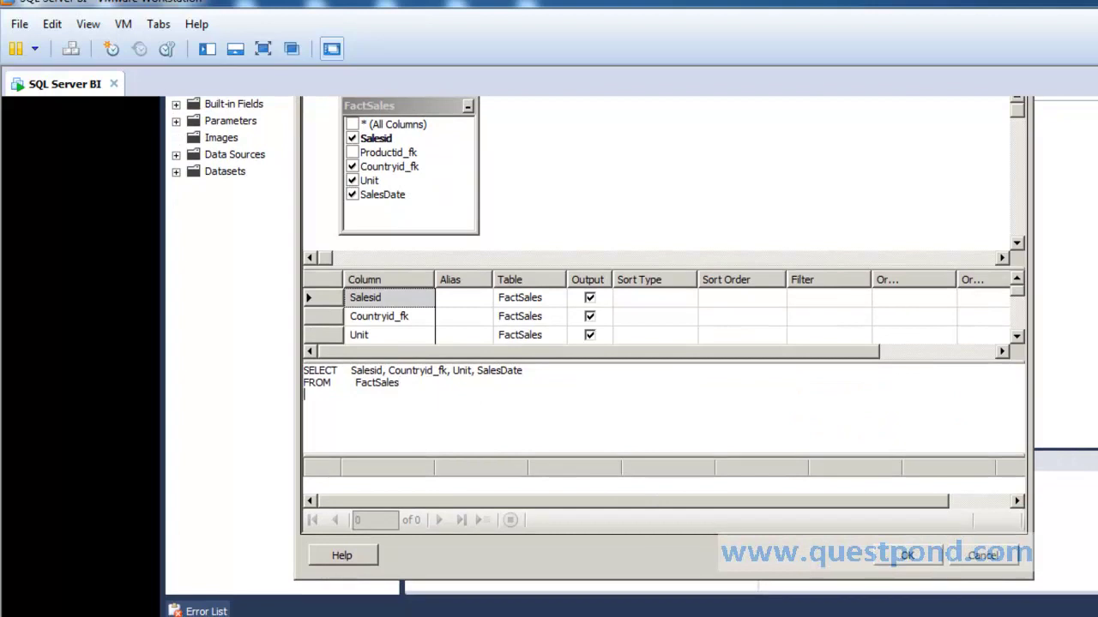
{"action": "type", "text": "where Countryid_fk=@Countr"}
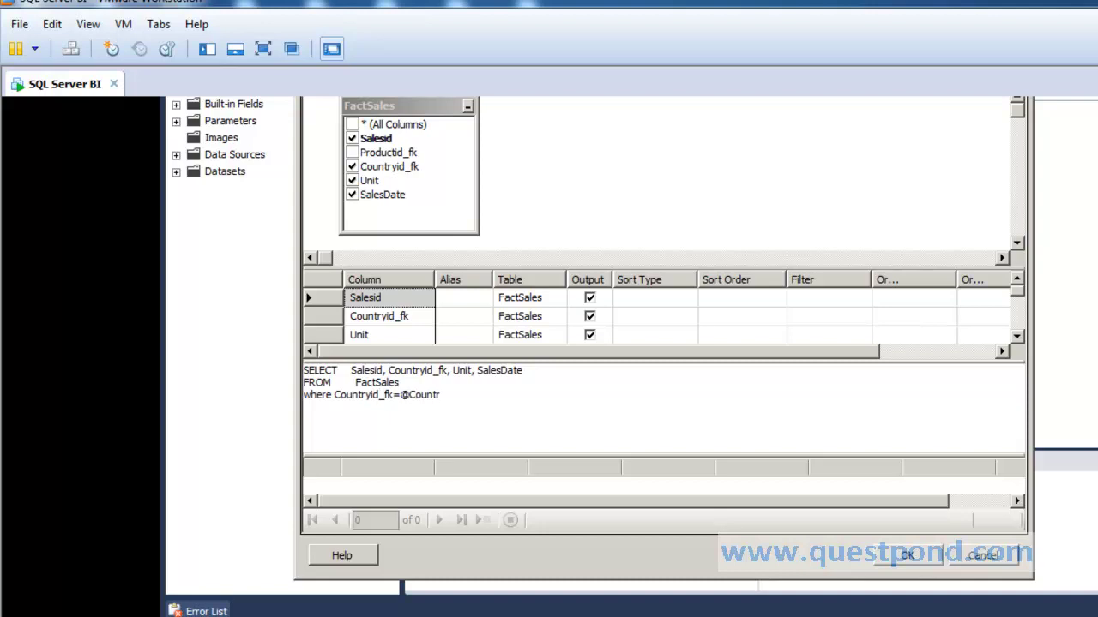
{"action": "type", "text": "yid"}
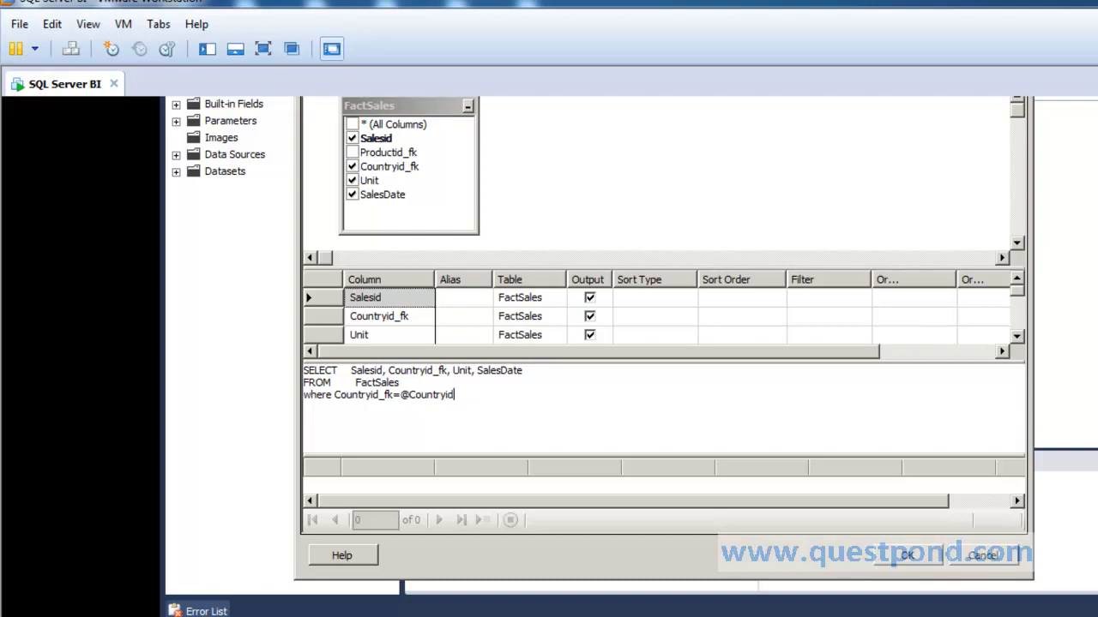
{"action": "left_click", "coordinate": [908, 557]}
Keep the Tabular type, place all four sales fields in the table's details, and finish the report with the Slate style.
{"action": "left_click", "coordinate": [717, 506]}
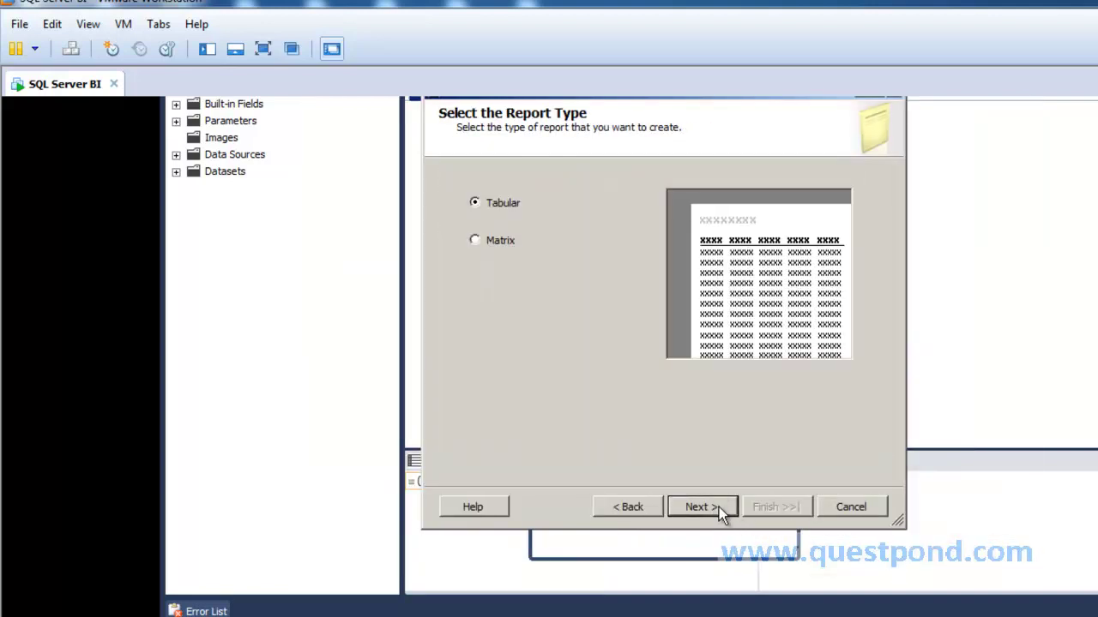
{"action": "left_click", "coordinate": [717, 507]}
{"action": "left_click", "coordinate": [621, 363]}
{"action": "left_click", "coordinate": [621, 363]}
{"action": "left_click", "coordinate": [621, 364]}
{"action": "left_click", "coordinate": [621, 363]}
{"action": "left_click", "coordinate": [693, 507]}
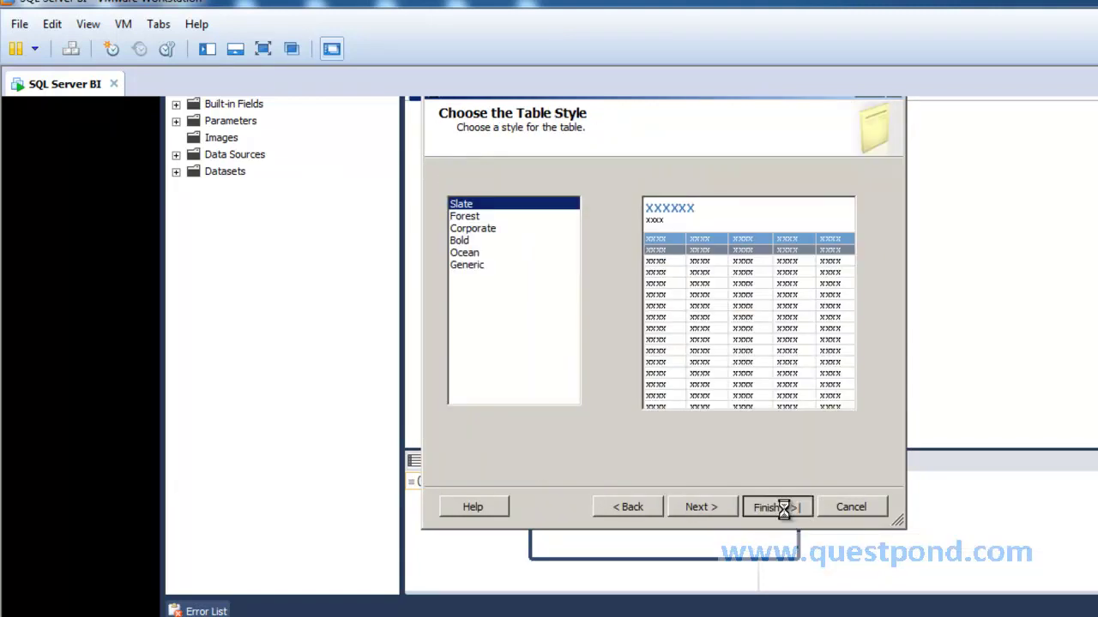
{"action": "left_click", "coordinate": [782, 508]}
{"action": "left_click", "coordinate": [780, 507]}
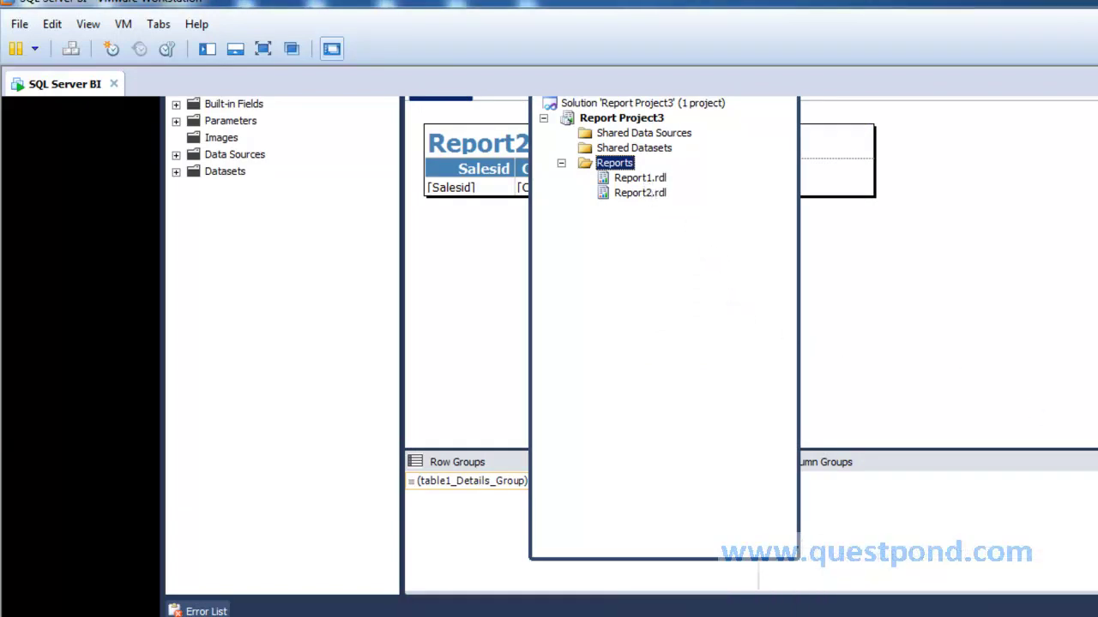
Move the Solution Explorer off the report design, open Report1.rdl, and rename it Main.rdl.
{"action": "left_click_drag", "start_coordinate": [663, 198], "coordinate": [858, 199]}
{"action": "left_click_drag", "start_coordinate": [703, 199], "coordinate": [976, 213]}
{"action": "double_click", "coordinate": [868, 336]}
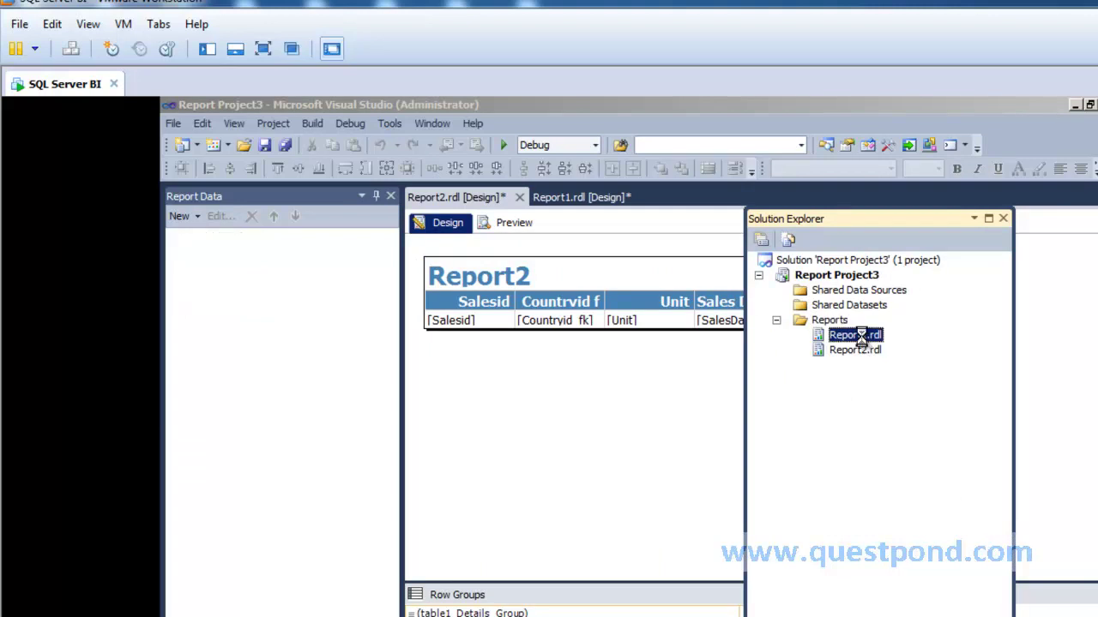
{"action": "right_click", "coordinate": [862, 336]}
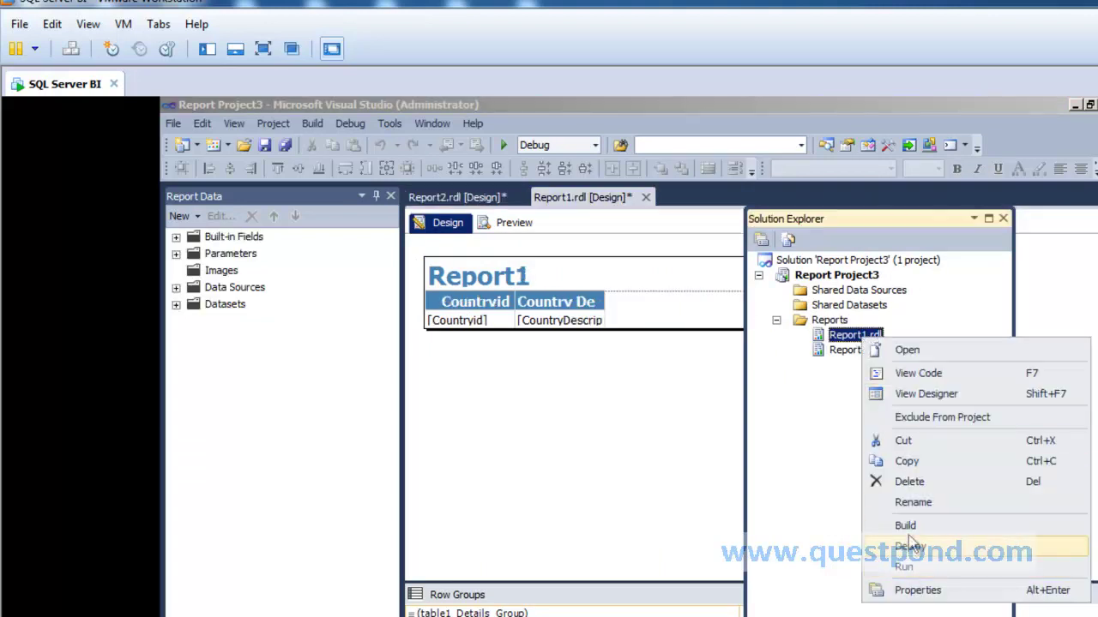
{"action": "left_click", "coordinate": [910, 504]}
{"action": "left_click", "coordinate": [871, 335]}
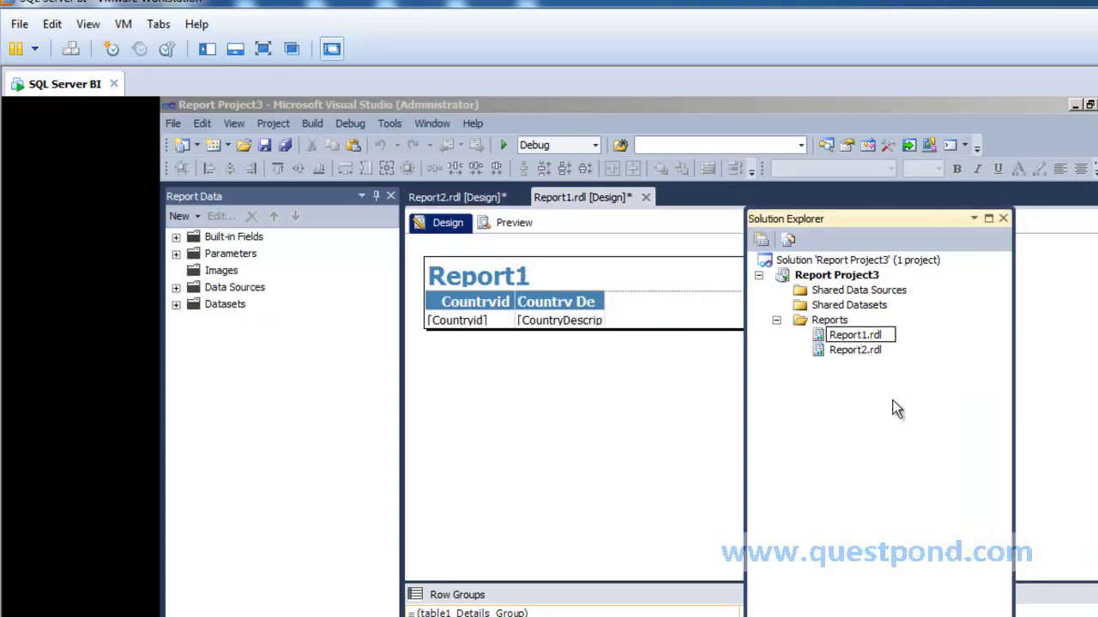
{"action": "key", "text": "shift+Home"}
{"action": "type", "text": "Main"}
{"action": "key", "text": "Return"}
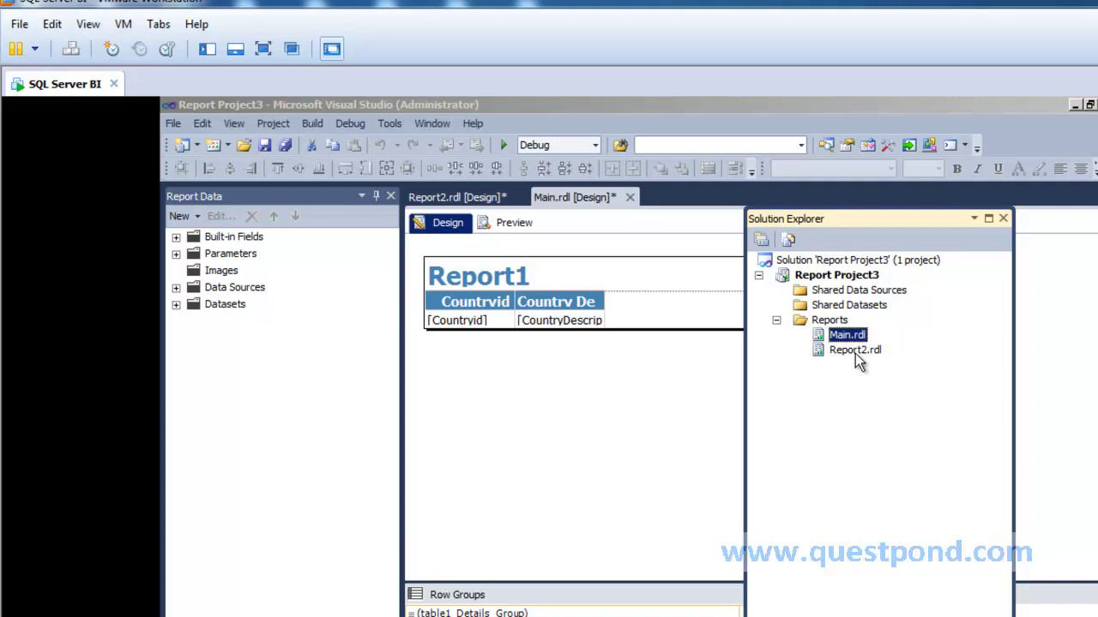
Rename Report2.rdl as SubReport.rdl.
{"action": "right_click", "coordinate": [857, 353]}
{"action": "left_click", "coordinate": [919, 520]}
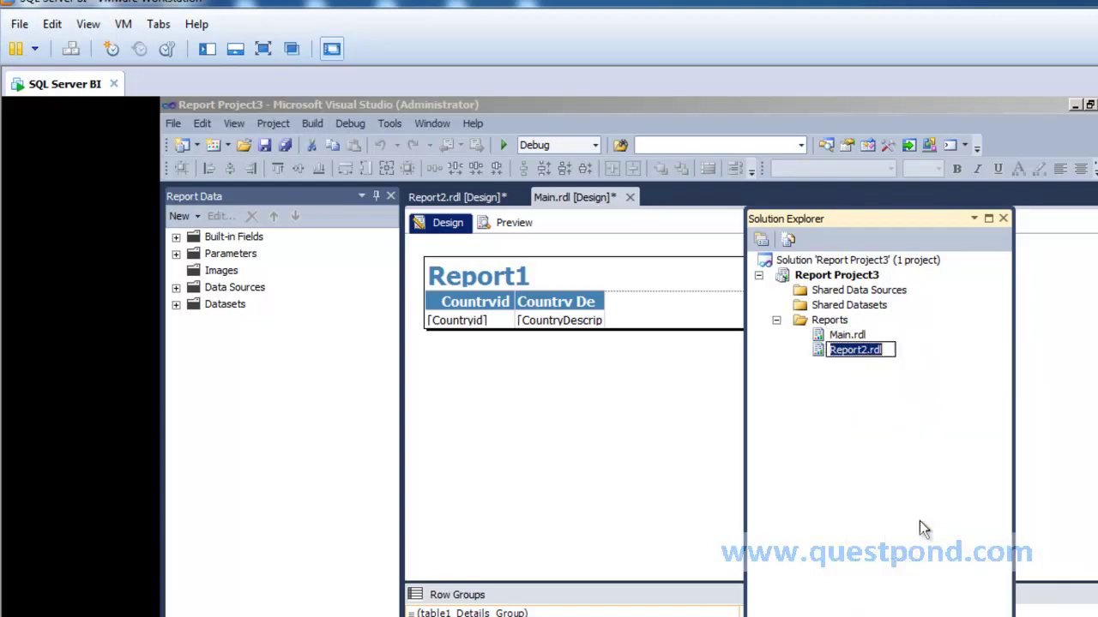
{"action": "right_click", "coordinate": [863, 353]}
{"action": "left_click", "coordinate": [865, 350]}
{"action": "left_click_drag", "start_coordinate": [867, 350], "coordinate": [722, 349]}
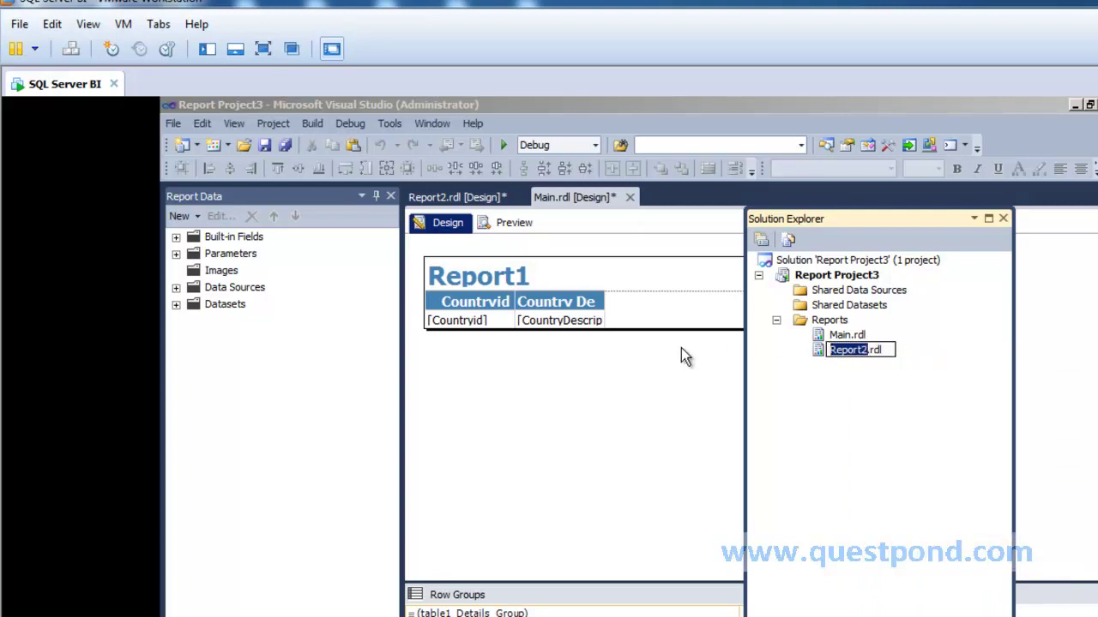
{"action": "type", "text": "SubReport"}
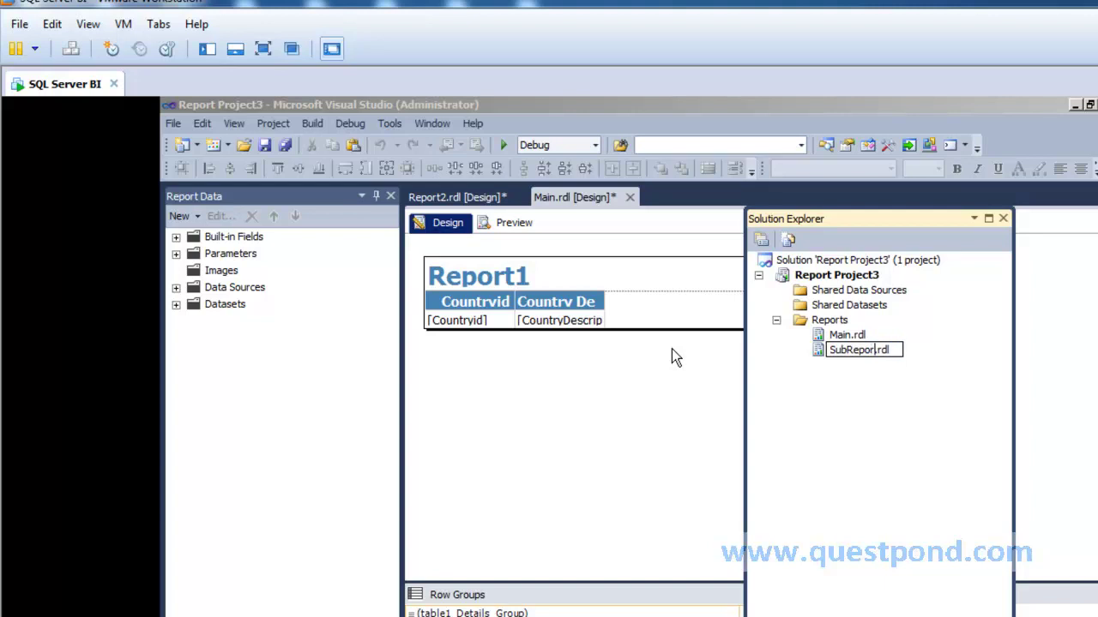
{"action": "key", "text": "Return"}
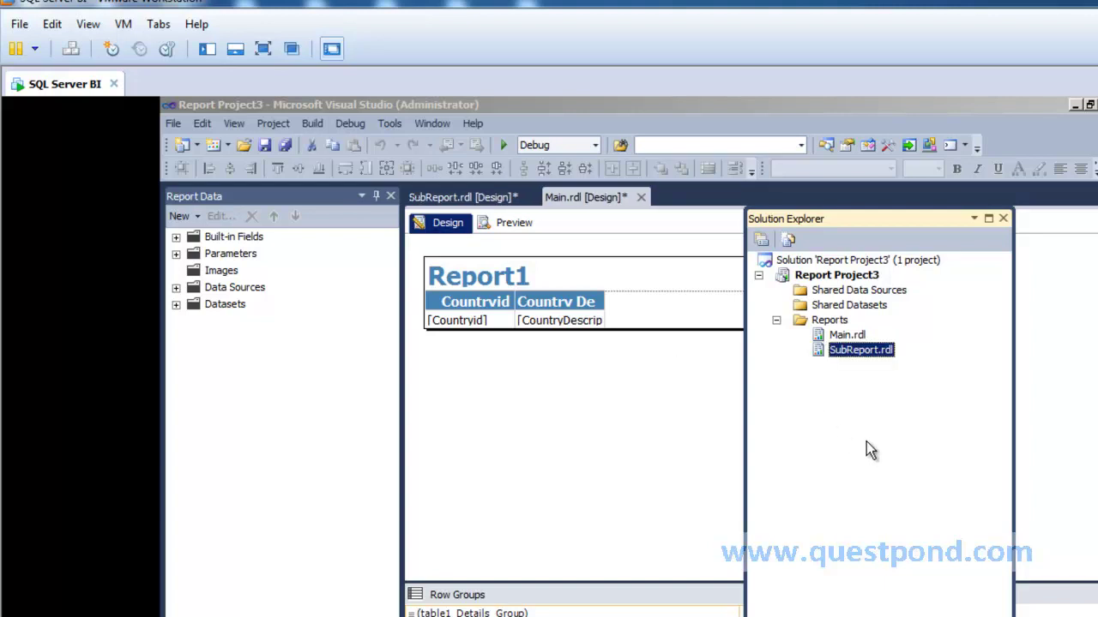
Extend the body of the Main report downward to make room below the country table.
{"action": "left_click", "coordinate": [844, 335]}
{"action": "left_click", "coordinate": [662, 337]}
{"action": "left_click_drag", "start_coordinate": [660, 332], "coordinate": [675, 508]}
Show the Toolbox, place a Subreport item below the country table in the Main report, and close the Toolbox.
{"action": "left_click", "coordinate": [234, 124]}
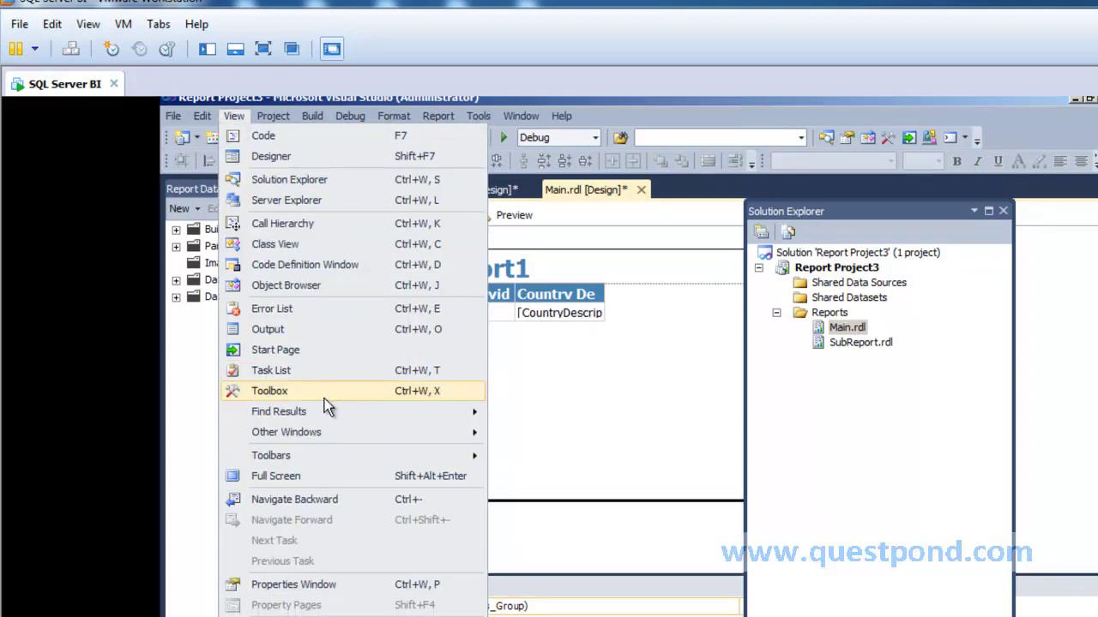
{"action": "left_click", "coordinate": [324, 399]}
{"action": "left_click_drag", "start_coordinate": [967, 240], "coordinate": [945, 239]}
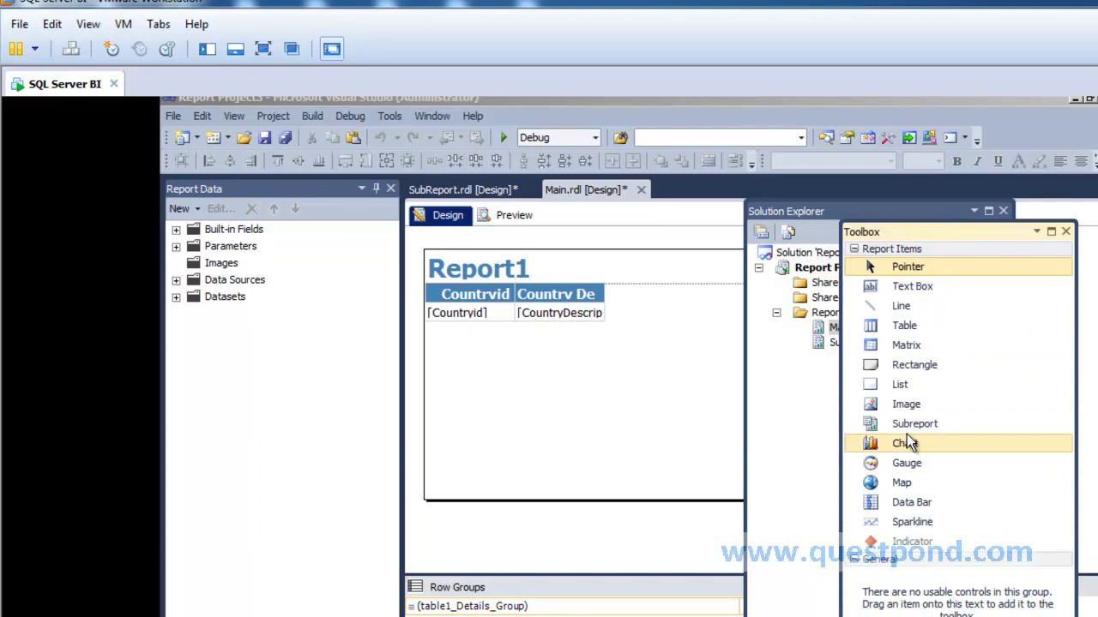
{"action": "left_click_drag", "start_coordinate": [908, 424], "coordinate": [483, 360]}
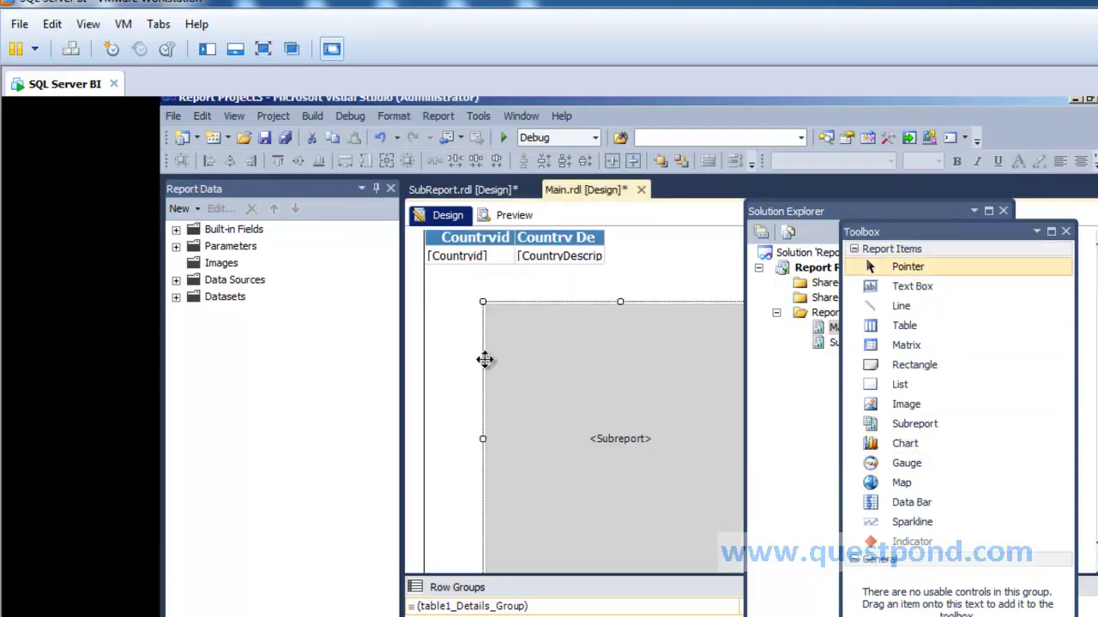
{"action": "left_click", "coordinate": [1065, 232]}
Open the placed subreport's properties and choose SubReport as the report it uses.
{"action": "right_click", "coordinate": [659, 378]}
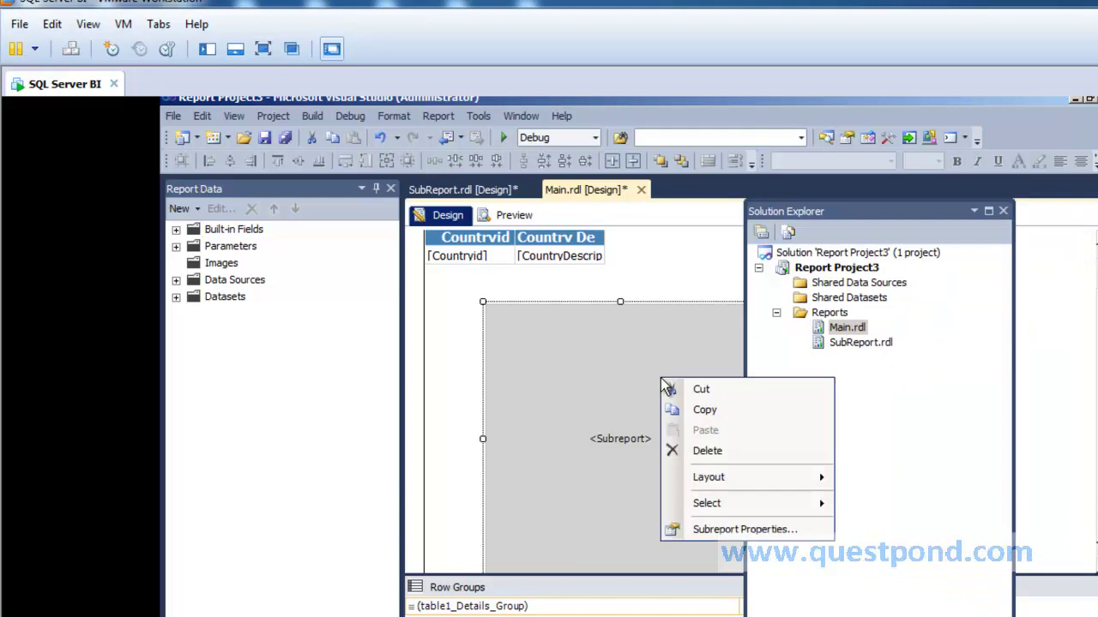
{"action": "left_click", "coordinate": [719, 532]}
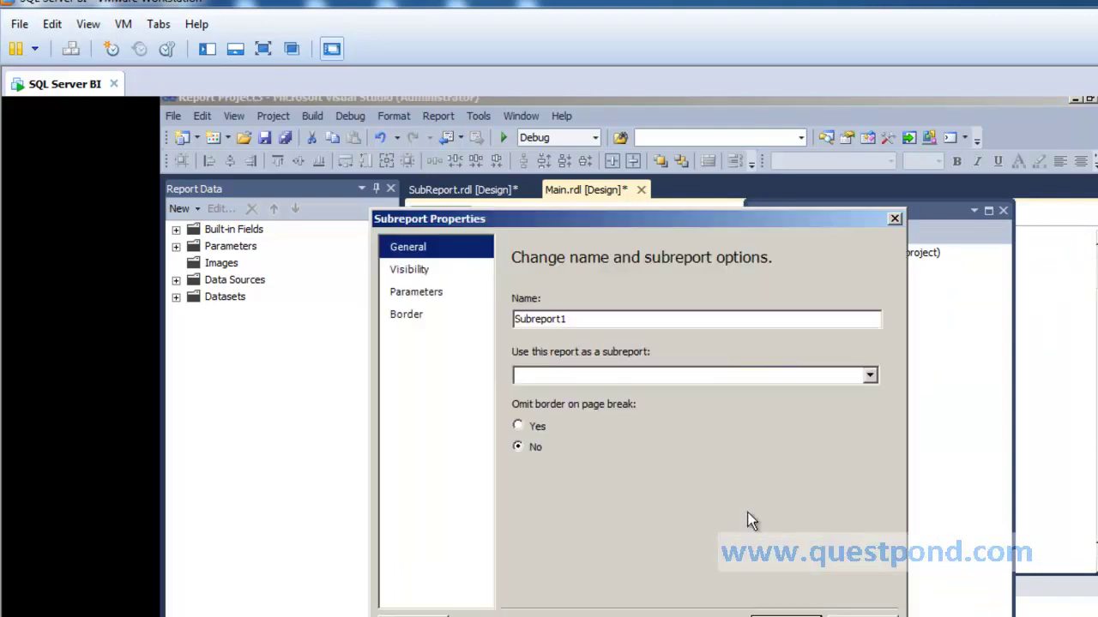
{"action": "left_click", "coordinate": [870, 377]}
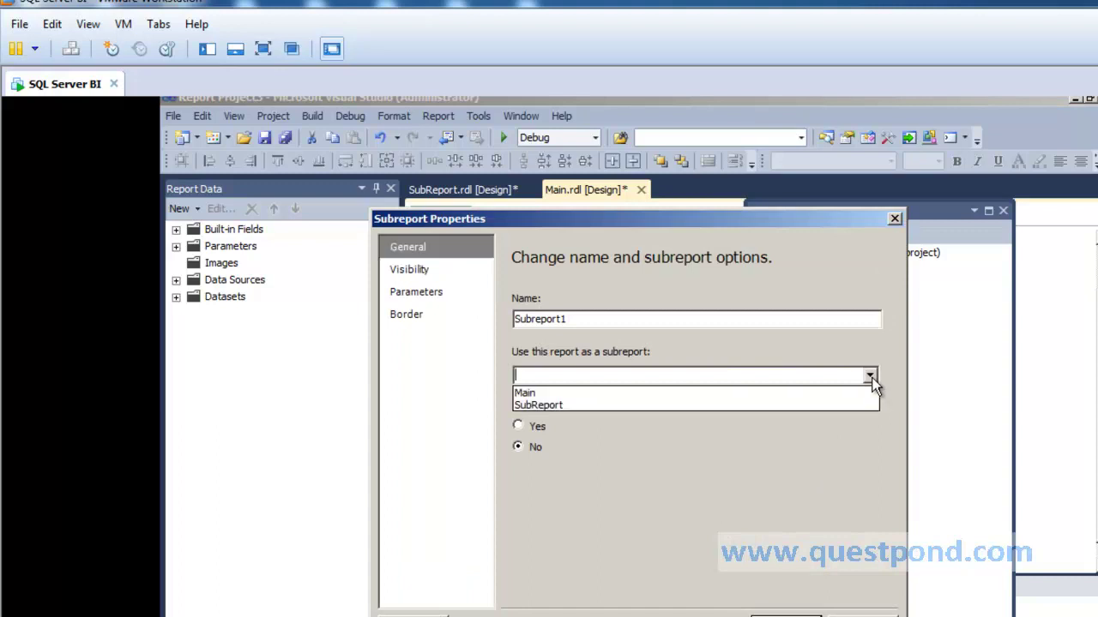
{"action": "left_click", "coordinate": [661, 404]}
{"action": "left_click_drag", "start_coordinate": [613, 227], "coordinate": [857, 226]}
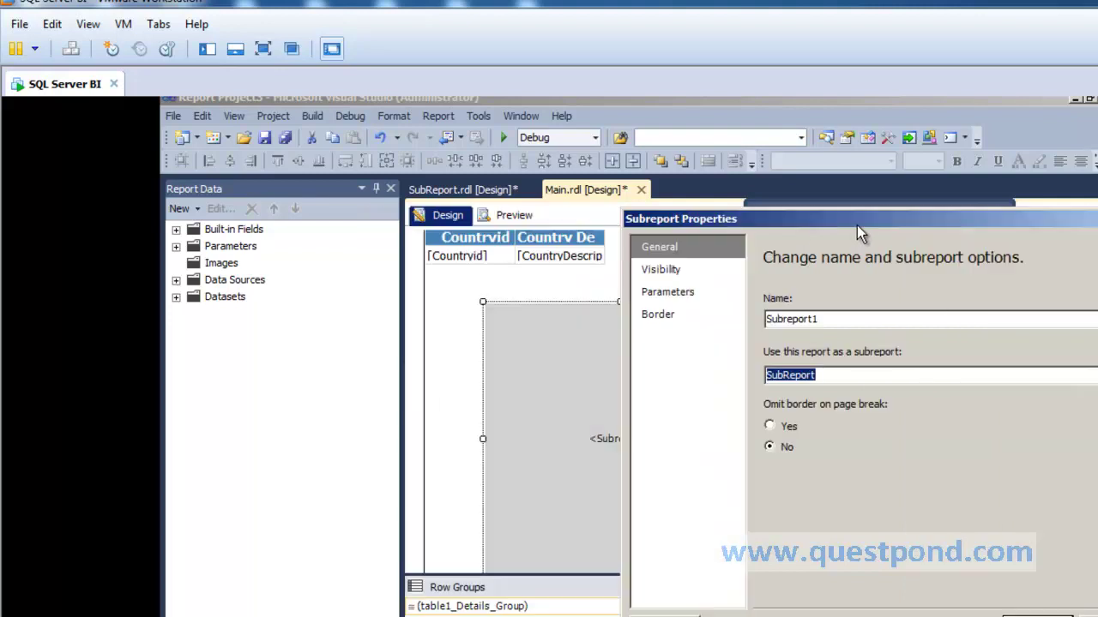
Add a Countryid parameter to the subreport with the value =First(Fields!Countryid.Value, "DataSet1") and apply the subreport properties.
{"action": "left_click", "coordinate": [696, 296]}
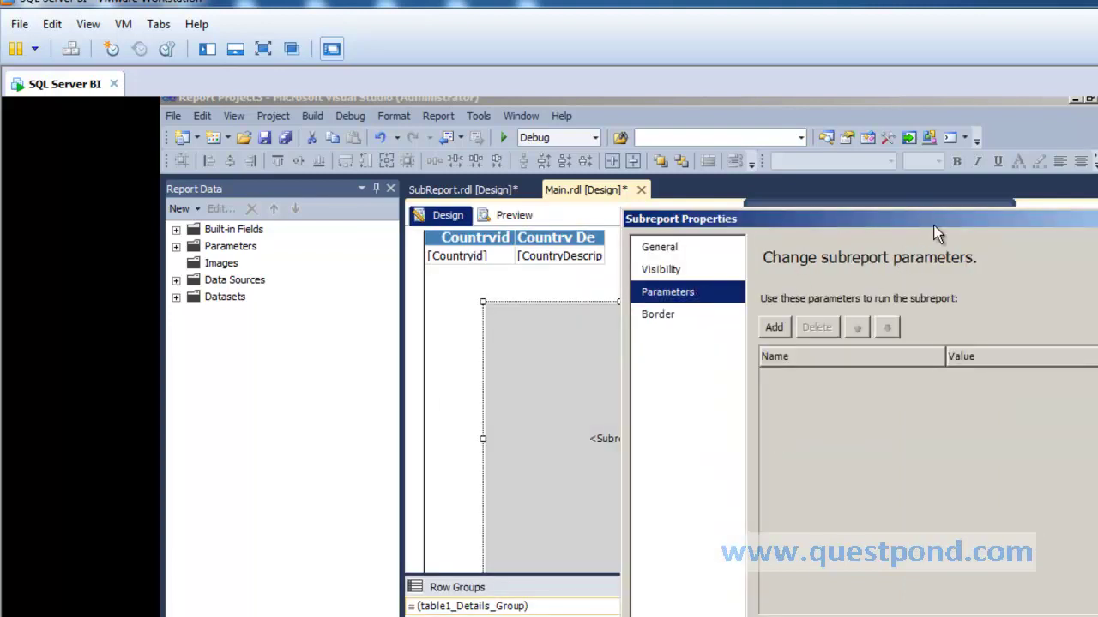
{"action": "left_click", "coordinate": [778, 329]}
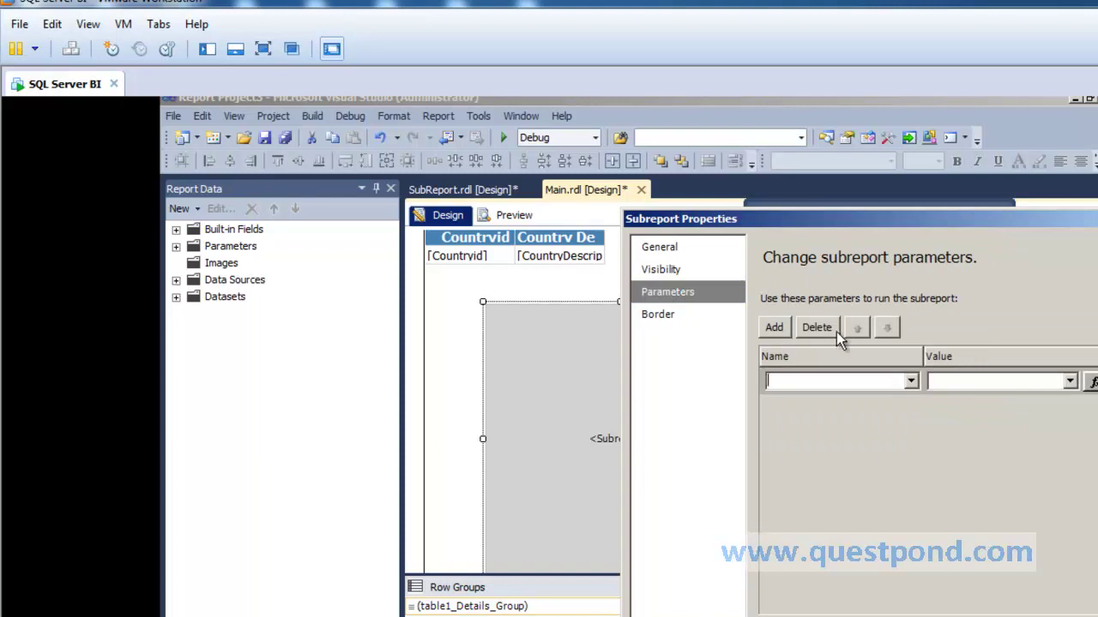
{"action": "left_click_drag", "start_coordinate": [924, 227], "coordinate": [693, 221]}
{"action": "left_click", "coordinate": [678, 376]}
{"action": "left_click", "coordinate": [658, 393]}
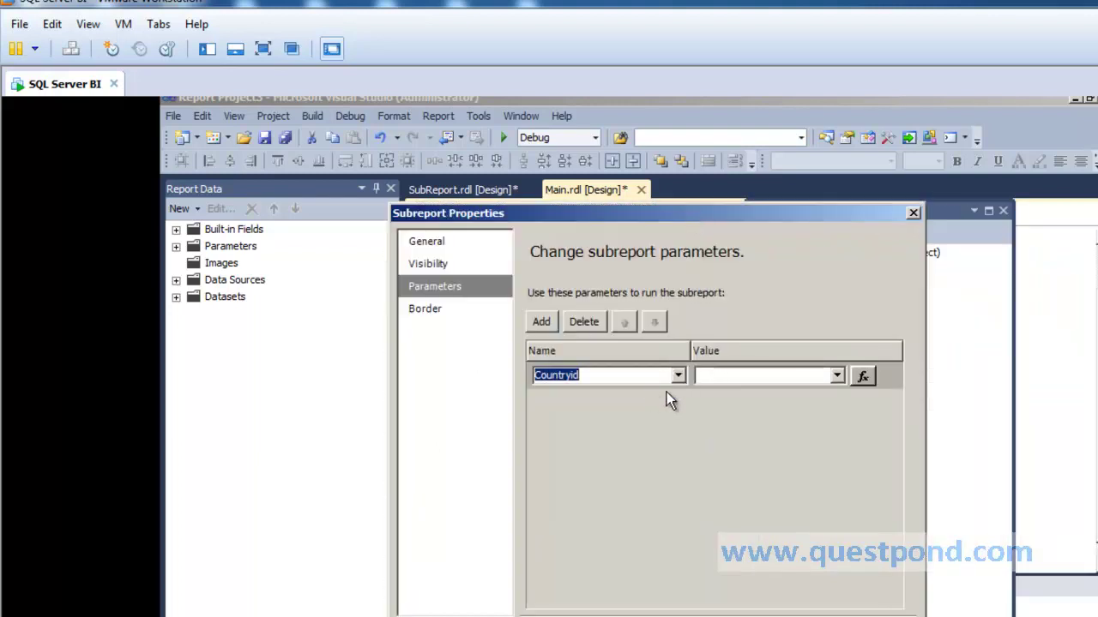
{"action": "left_click", "coordinate": [837, 379]}
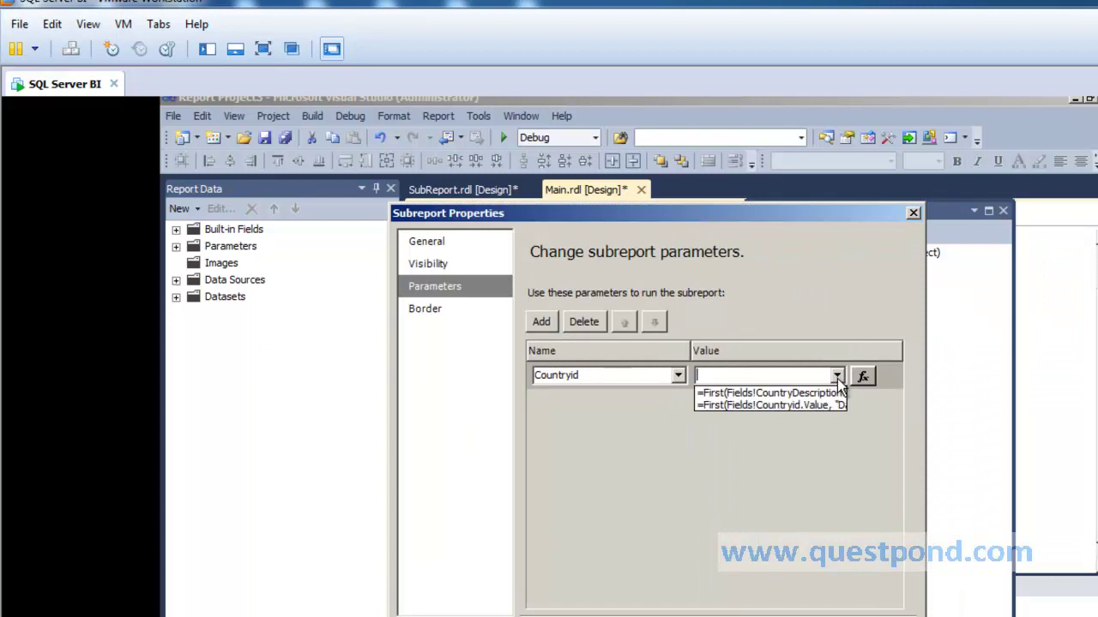
{"action": "left_click", "coordinate": [803, 406]}
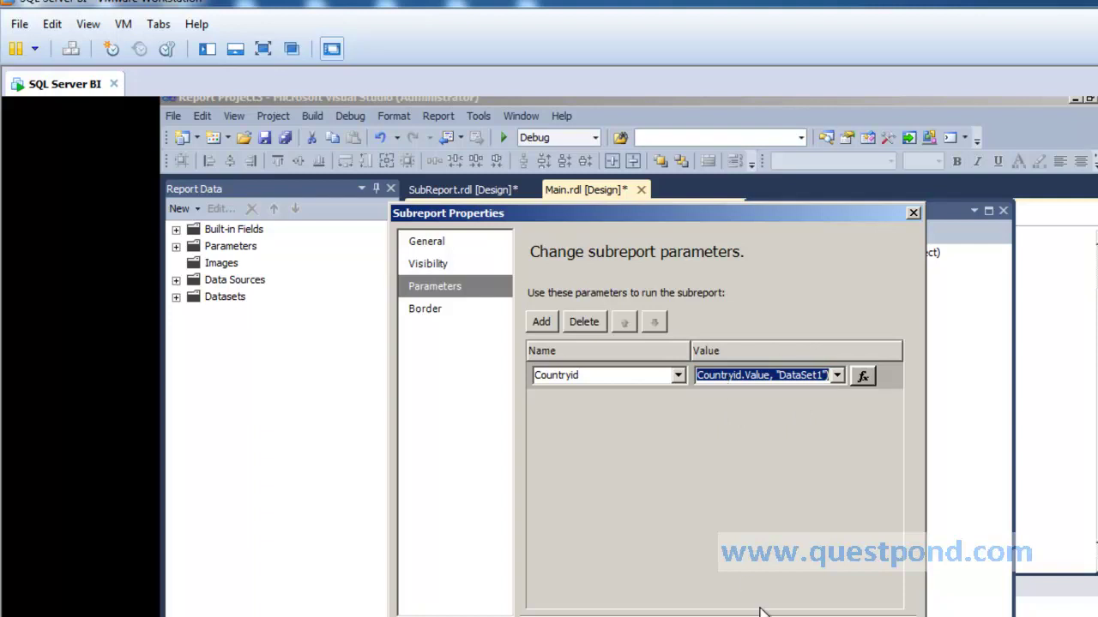
{"action": "left_click", "coordinate": [786, 616]}
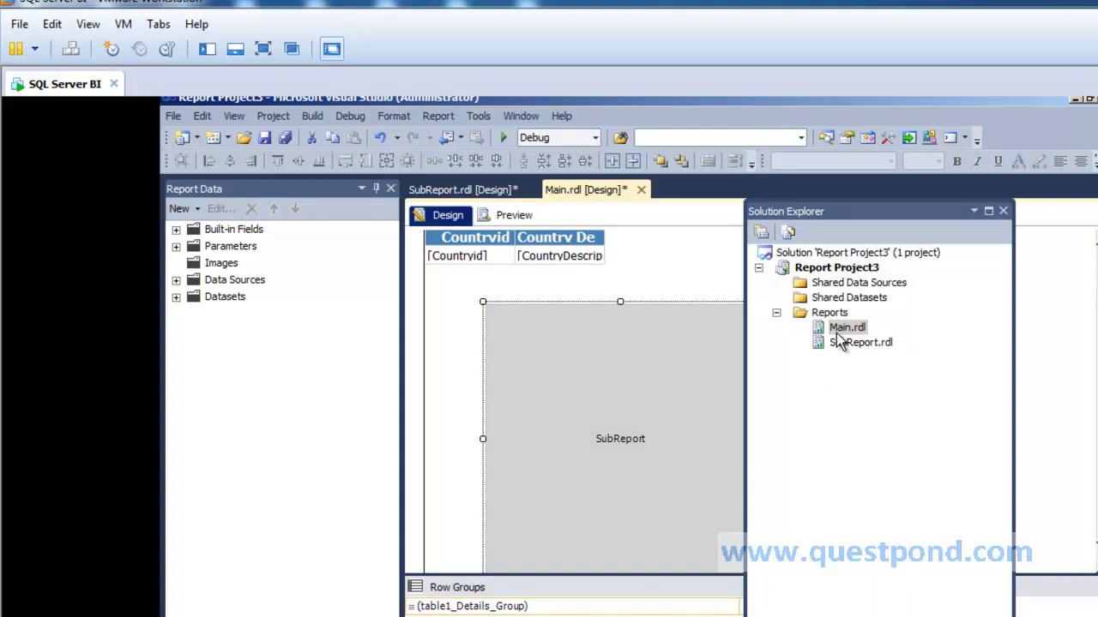
Compare the parameters defined in the SubReport with those defined in the Main report.
{"action": "left_click", "coordinate": [176, 246]}
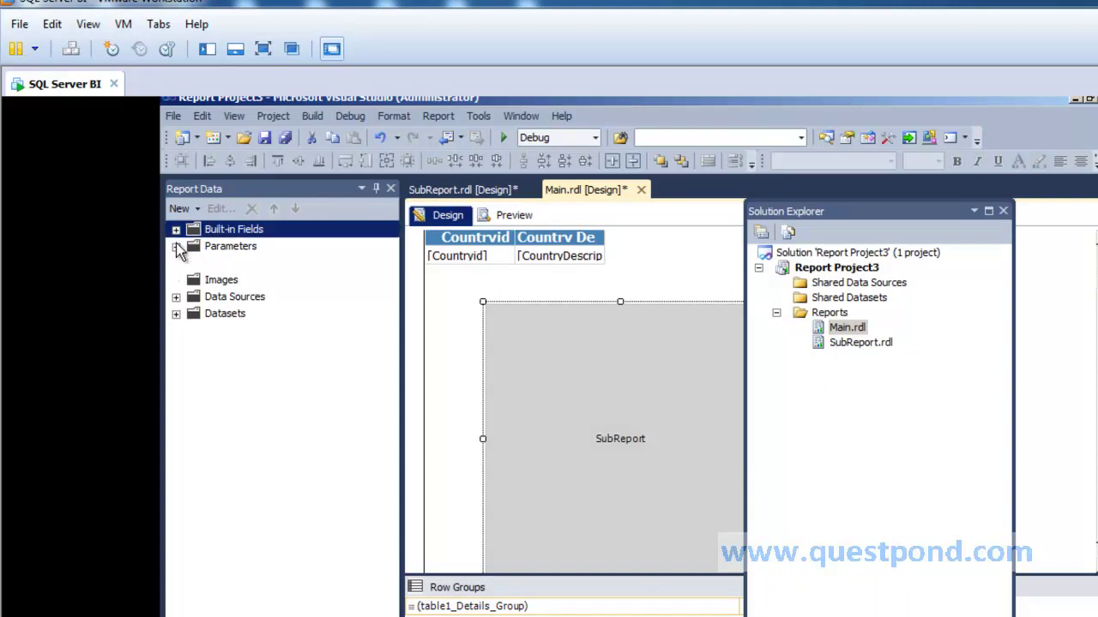
{"action": "double_click", "coordinate": [849, 343]}
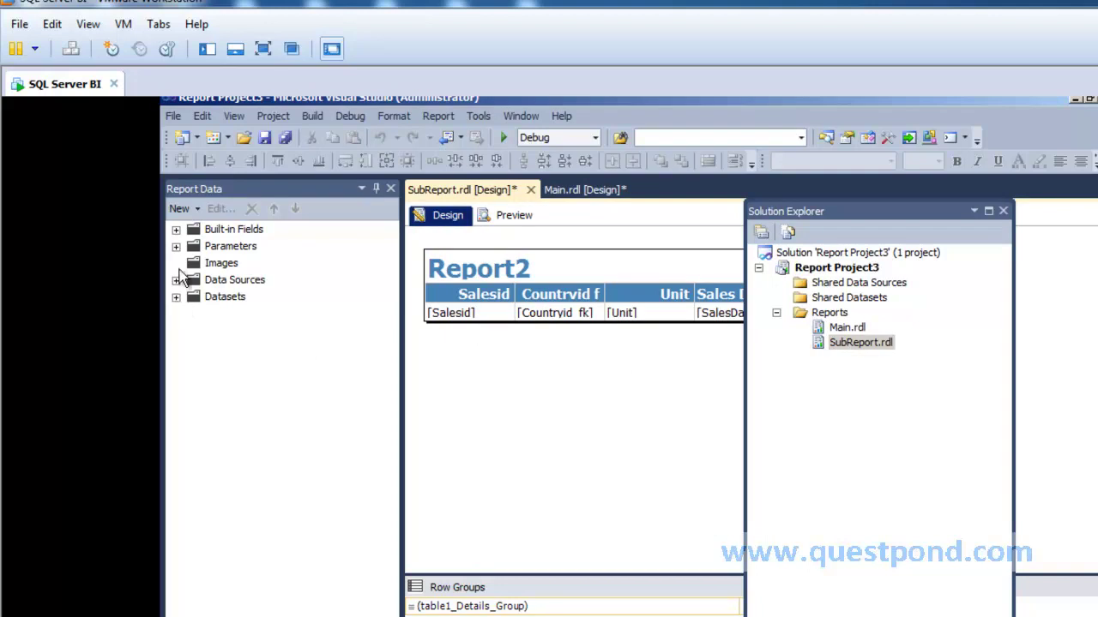
{"action": "left_click", "coordinate": [176, 246]}
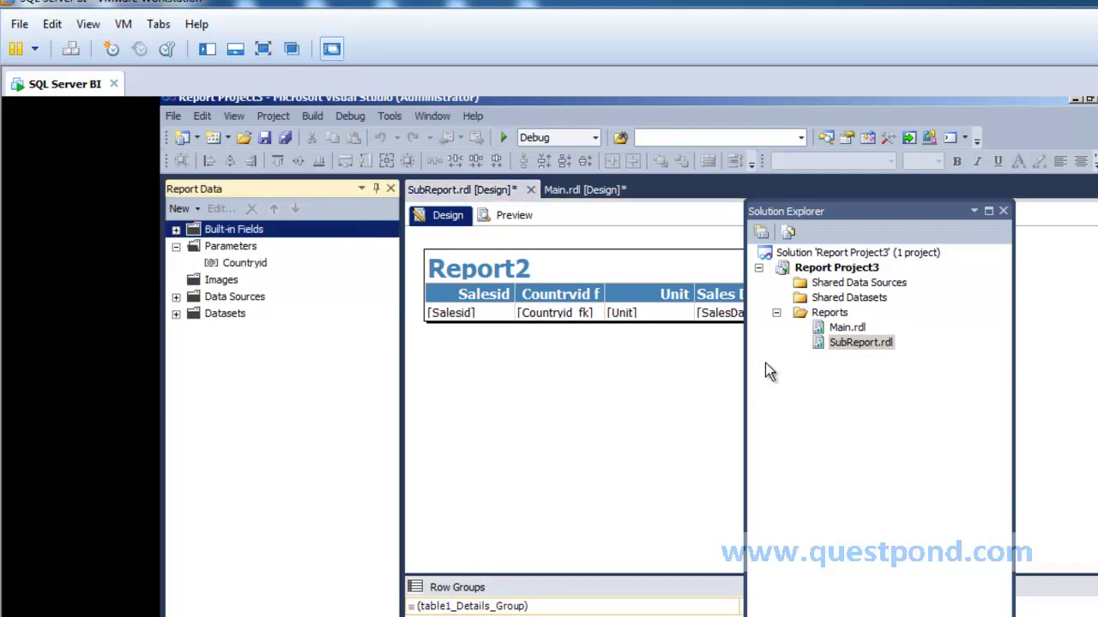
{"action": "double_click", "coordinate": [841, 329]}
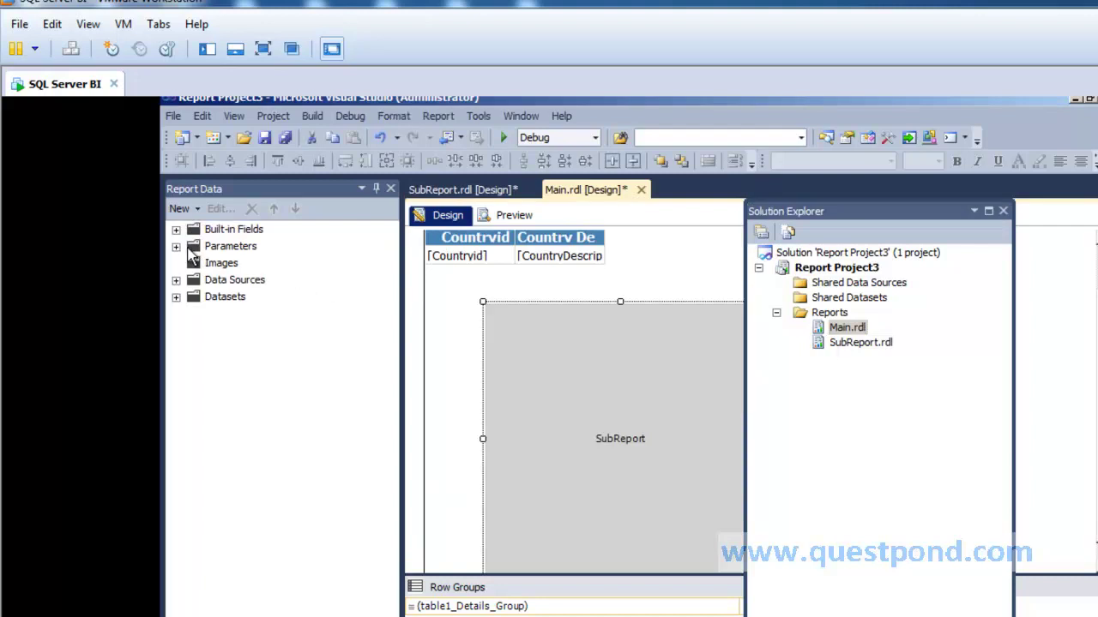
{"action": "left_click", "coordinate": [175, 246]}
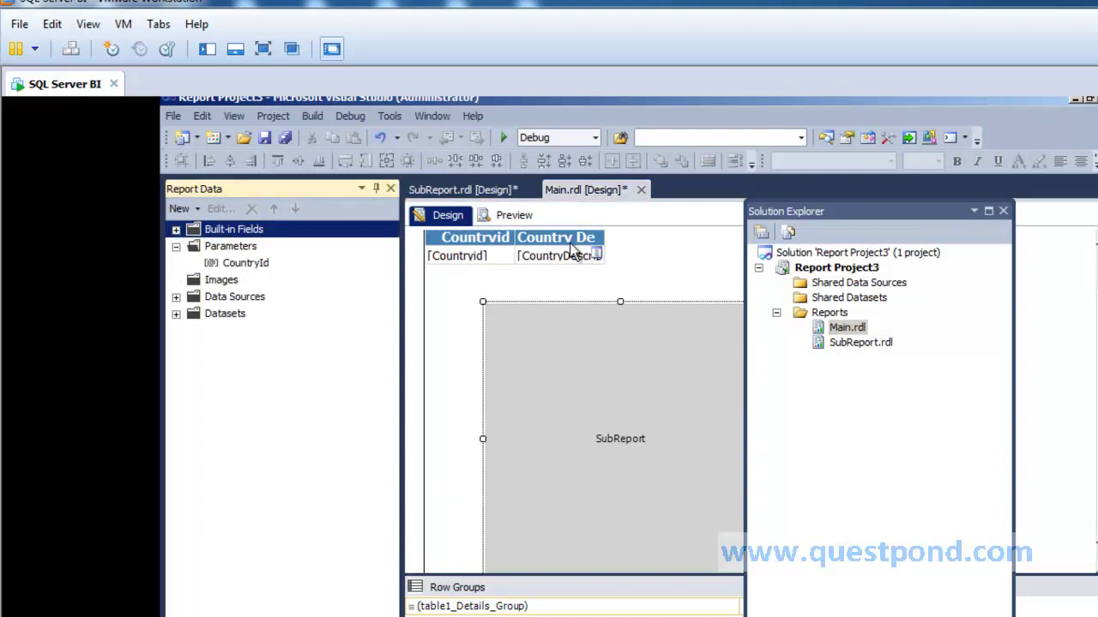
{"action": "double_click", "coordinate": [859, 344]}
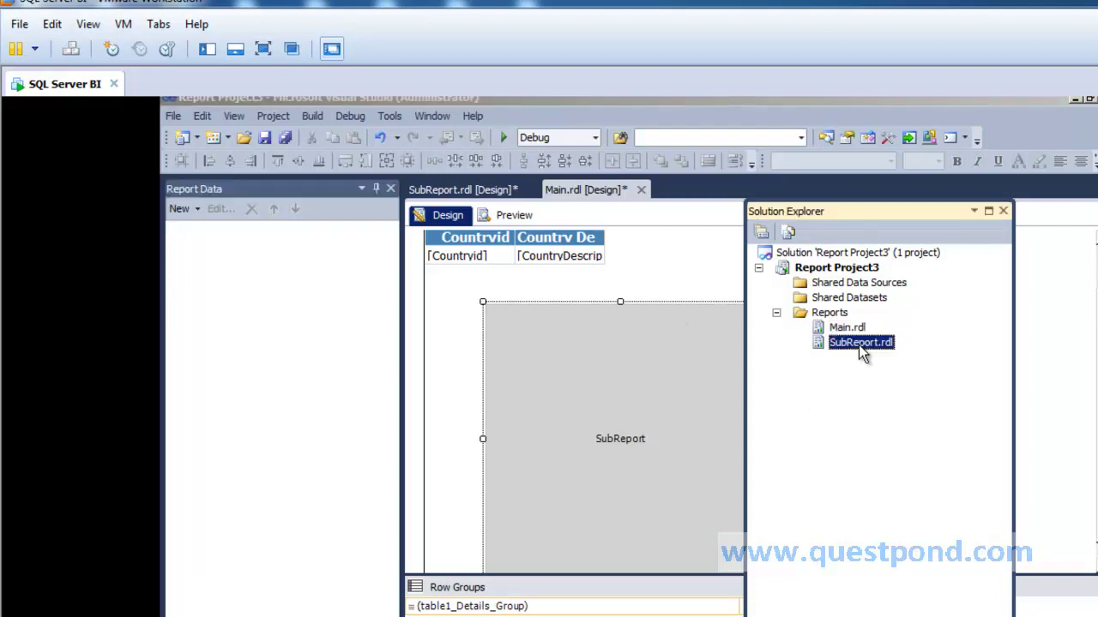
{"action": "left_click", "coordinate": [856, 336]}
{"action": "double_click", "coordinate": [847, 328]}
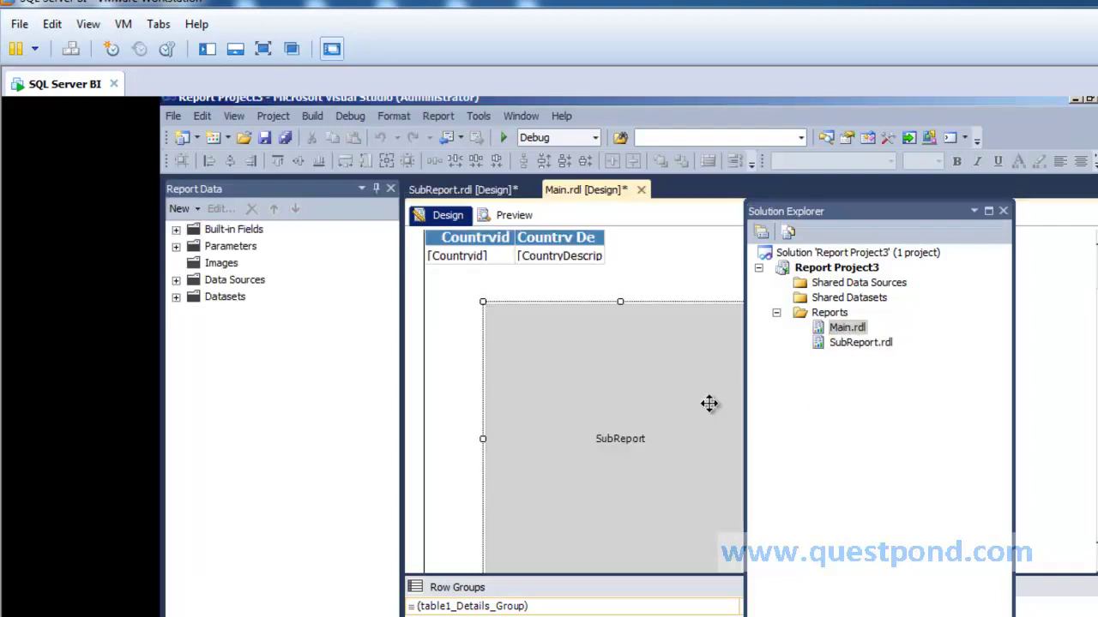
Preview the Main report for Country Id 1 and close the Solution Explorer and Report Data panes to see both tables.
{"action": "left_click", "coordinate": [512, 214]}
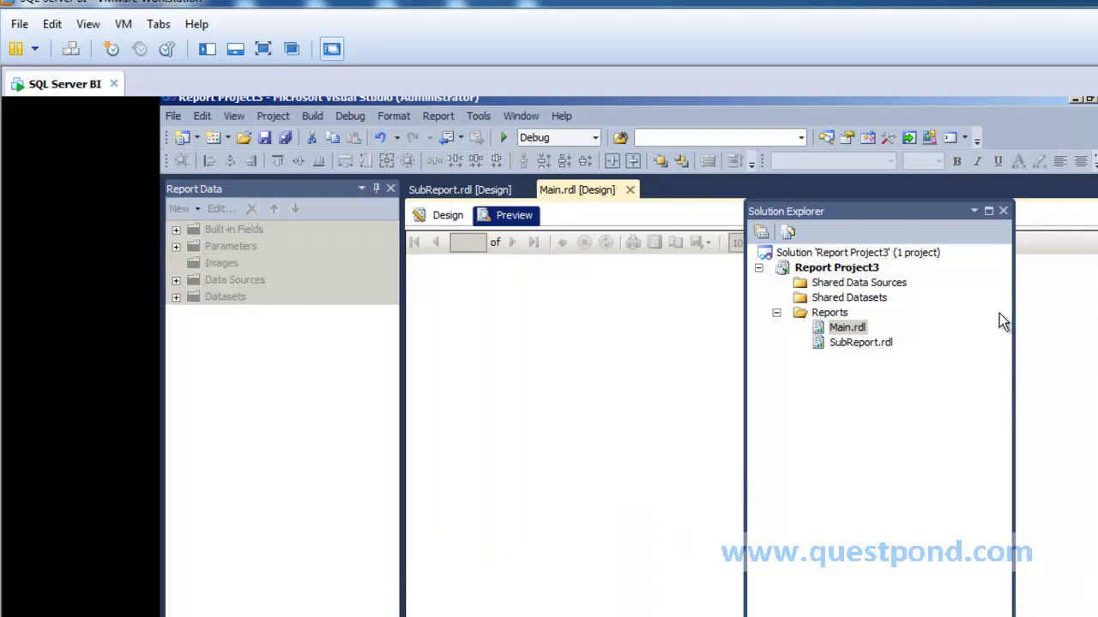
{"action": "left_click", "coordinate": [1002, 211]}
{"action": "left_click", "coordinate": [485, 246]}
{"action": "type", "text": "1"}
{"action": "left_click", "coordinate": [1048, 249]}
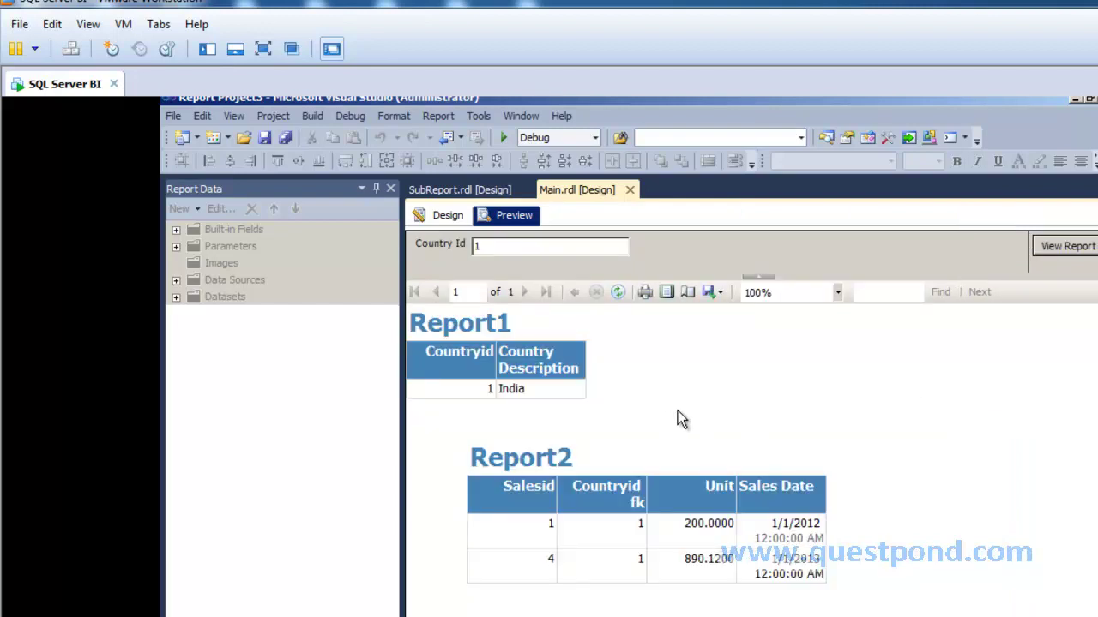
{"action": "left_click", "coordinate": [391, 188]}
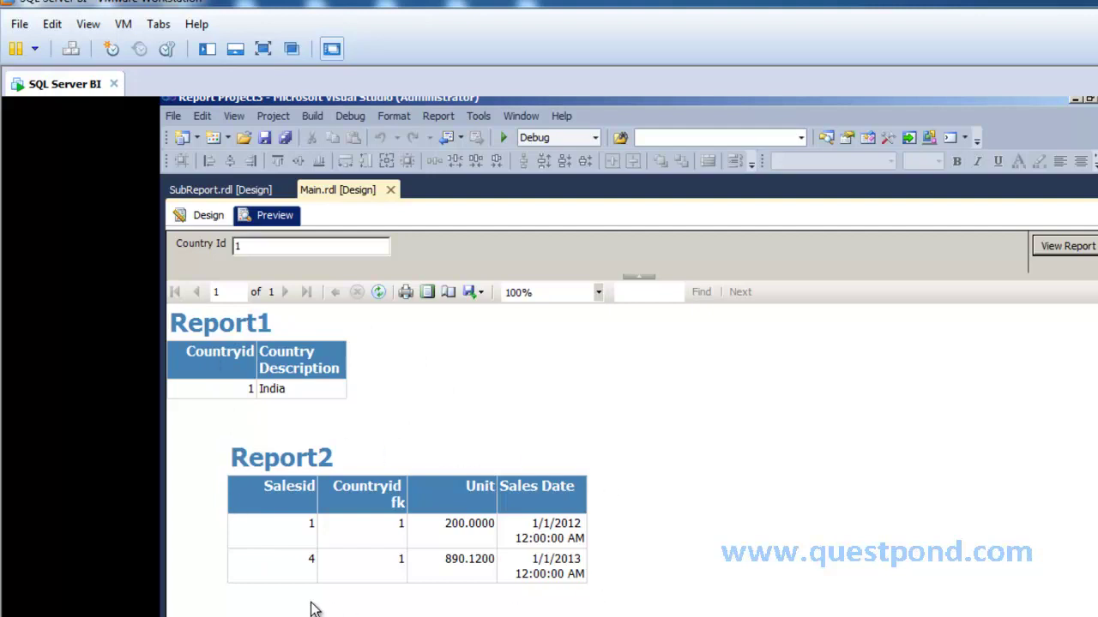
Run the Main report preview again with Country Id 2.
{"action": "left_click", "coordinate": [253, 246]}
{"action": "key", "text": "BackSpace"}
{"action": "type", "text": "2"}
{"action": "left_click", "coordinate": [1065, 251]}
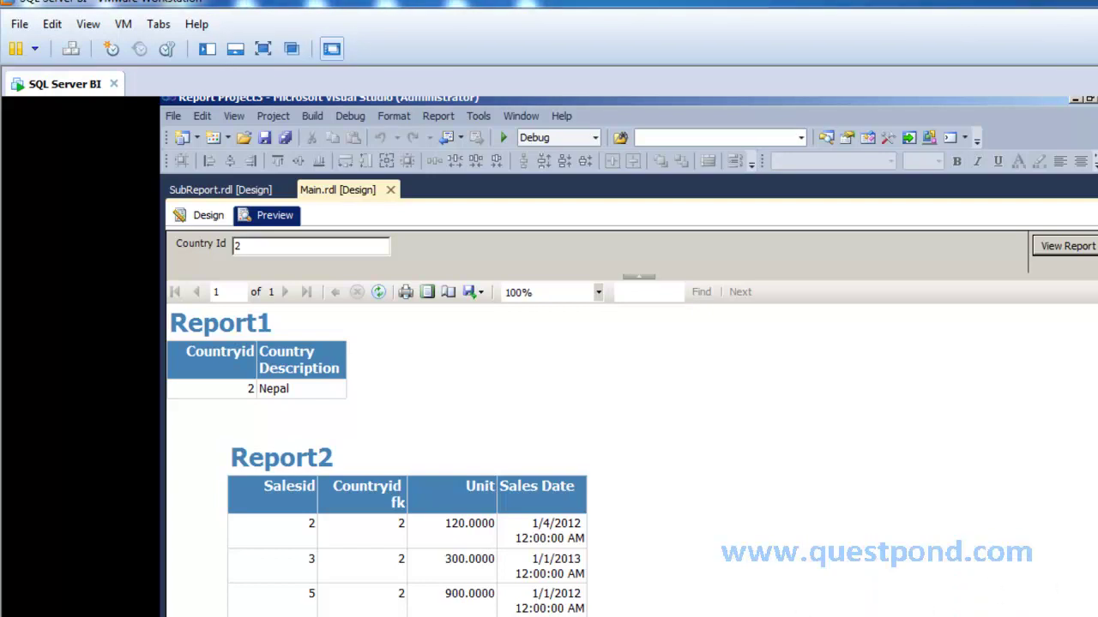
Switch to the Notepad topic list, append "- Done" to the question about creating reports and subreports, and minimize Notepad.
{"action": "left_click", "coordinate": [431, 616]}
{"action": "left_click", "coordinate": [326, 584]}
{"action": "left_click", "coordinate": [774, 170]}
{"action": "type", "text": "- "}
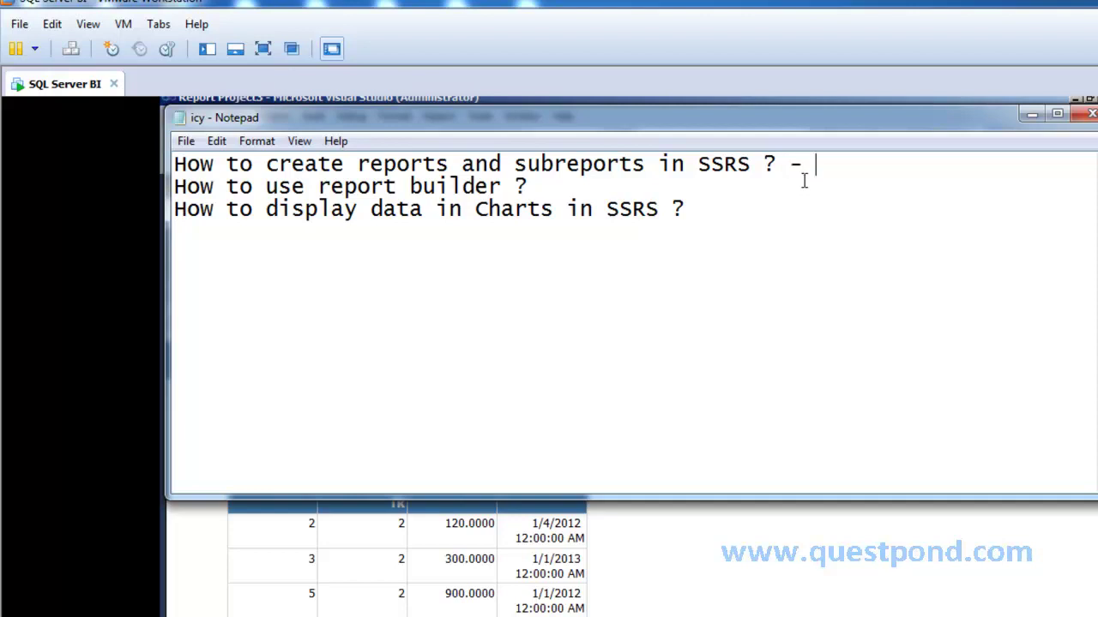
{"action": "type", "text": "Done"}
{"action": "key", "text": "Down"}
{"action": "left_click", "coordinate": [1032, 114]}
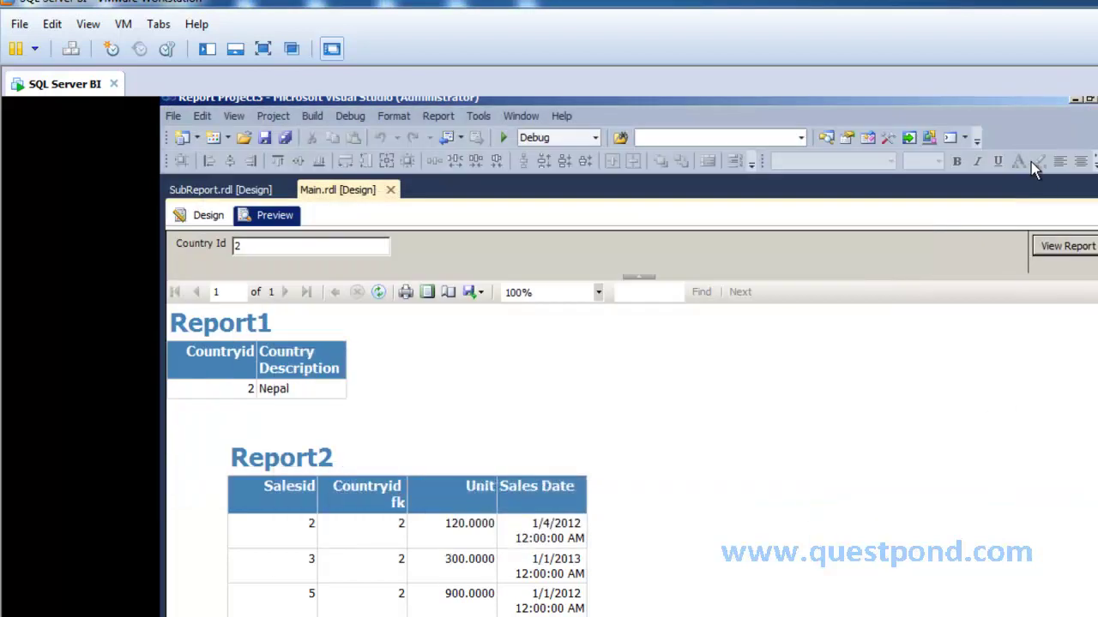
Switch to the Report Manager home page in Internet Explorer and launch Report Builder.
{"action": "left_click", "coordinate": [1077, 100]}
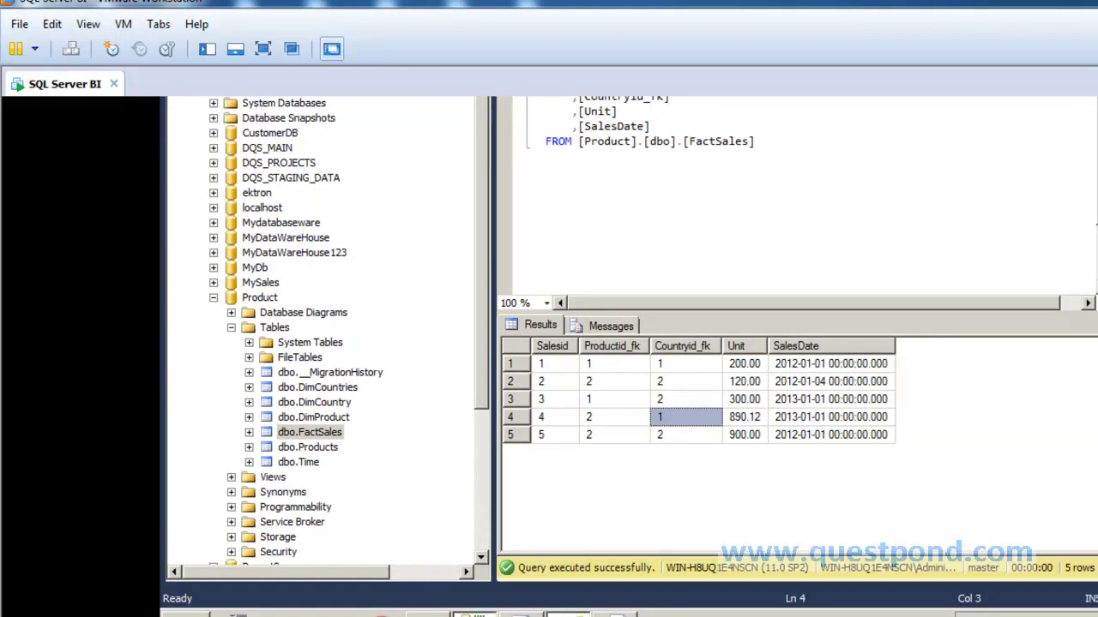
{"action": "left_click", "coordinate": [567, 614]}
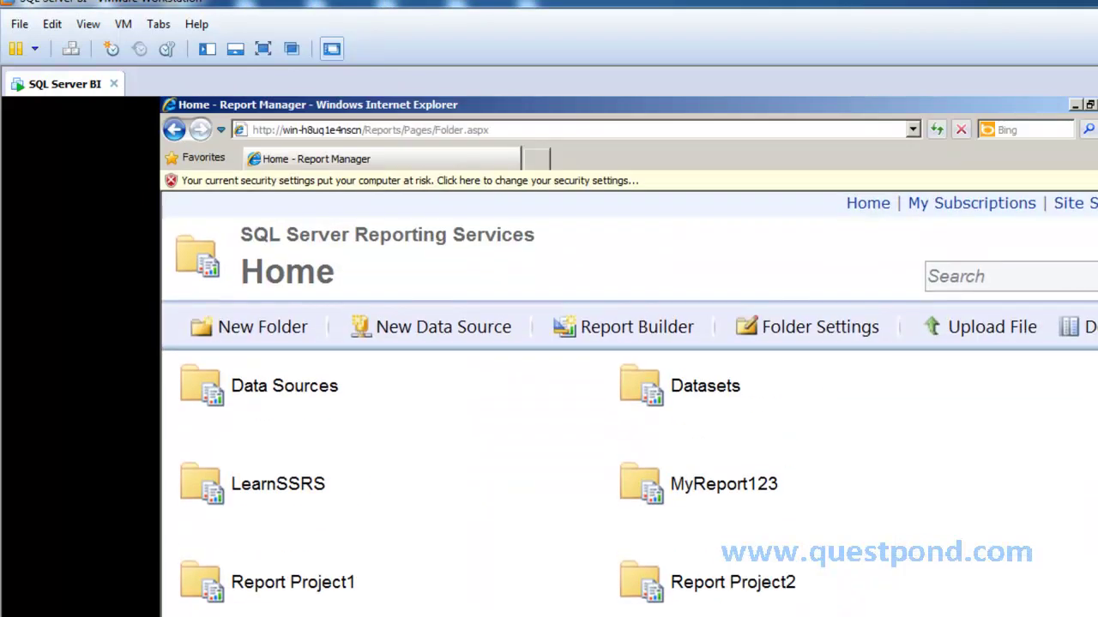
{"action": "left_click", "coordinate": [384, 130]}
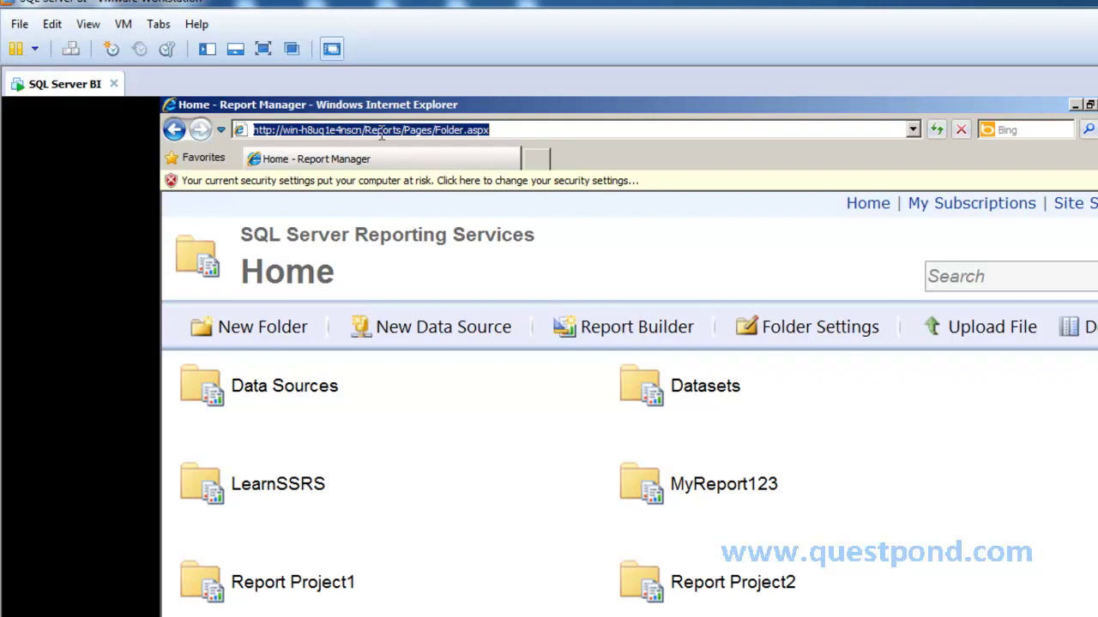
{"action": "left_click", "coordinate": [642, 335]}
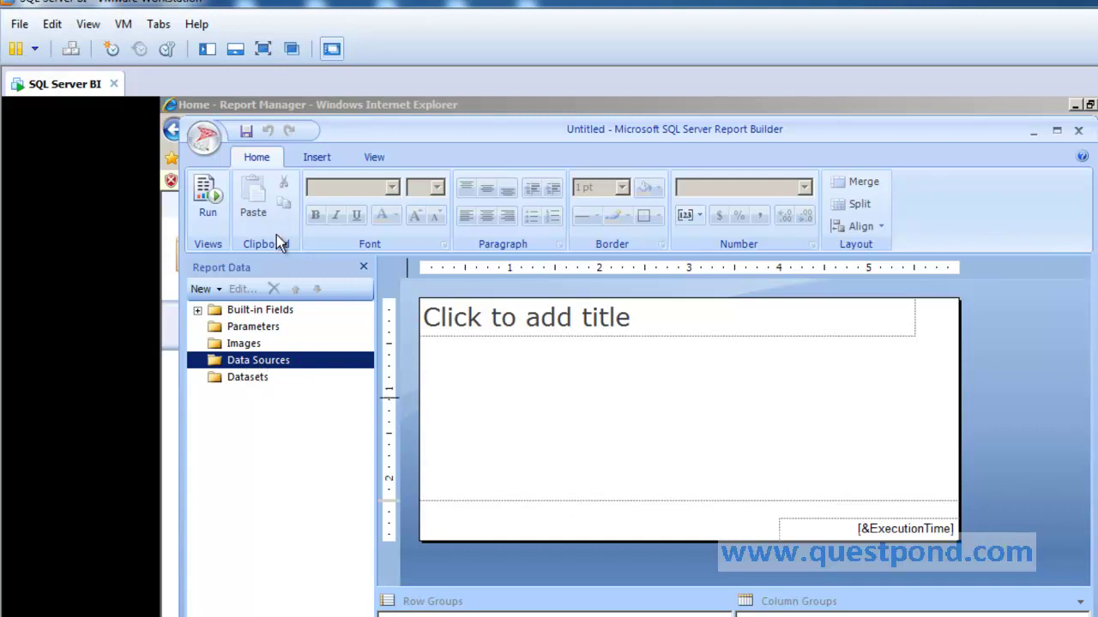
Add a dataset to the untitled report that uses the shared dataset ForEndUsers.
{"action": "left_click", "coordinate": [377, 157]}
{"action": "left_click", "coordinate": [257, 158]}
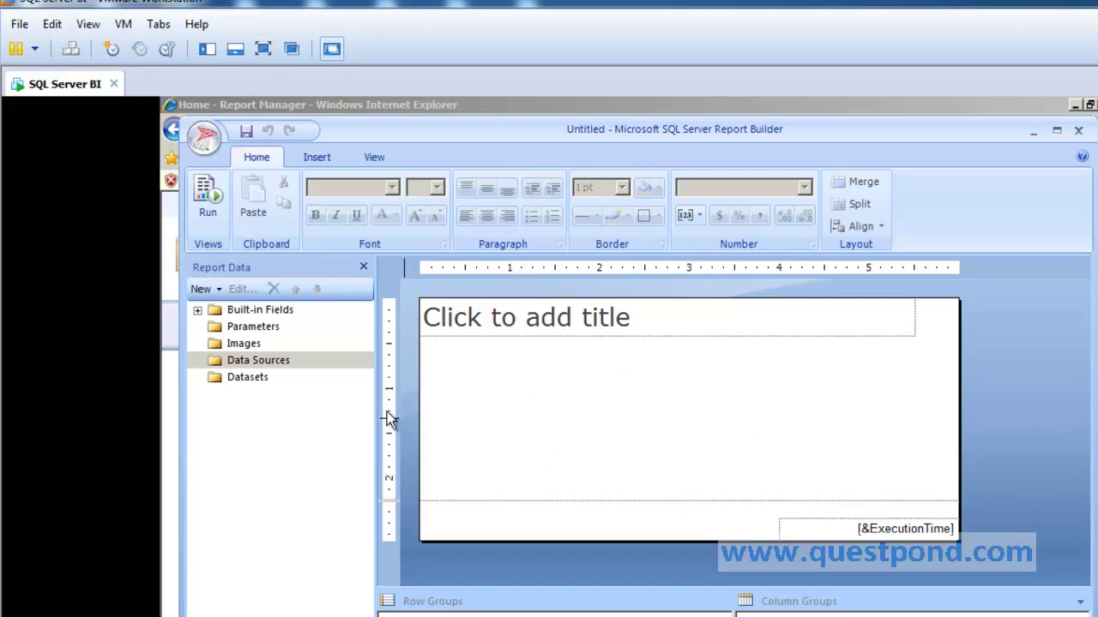
{"action": "left_click", "coordinate": [271, 382]}
{"action": "right_click", "coordinate": [271, 382]}
{"action": "left_click", "coordinate": [289, 392]}
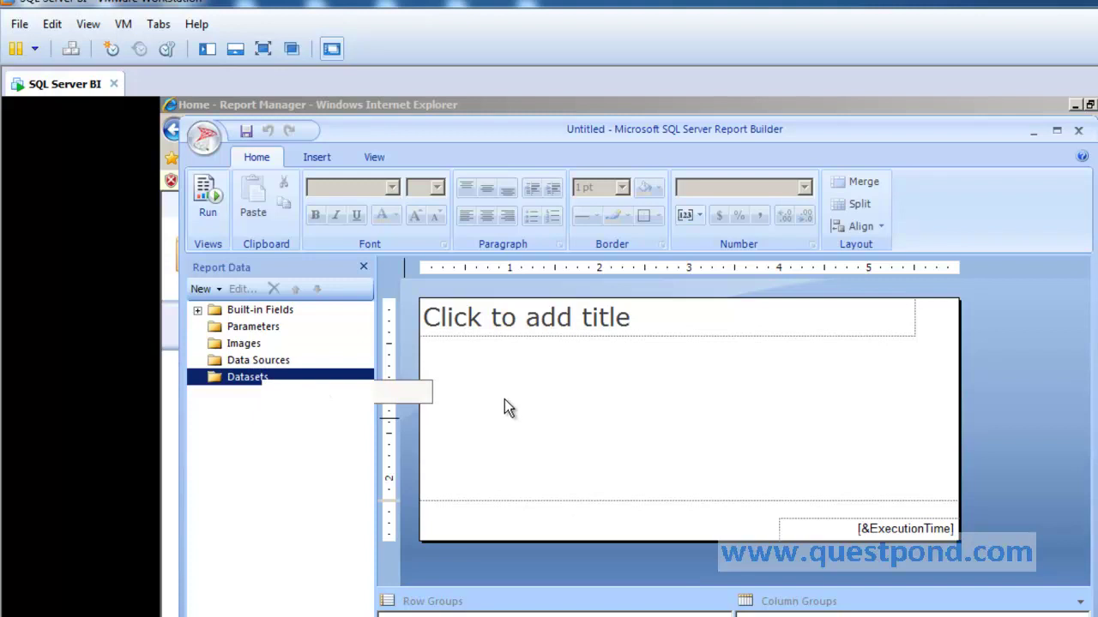
{"action": "left_click", "coordinate": [568, 349]}
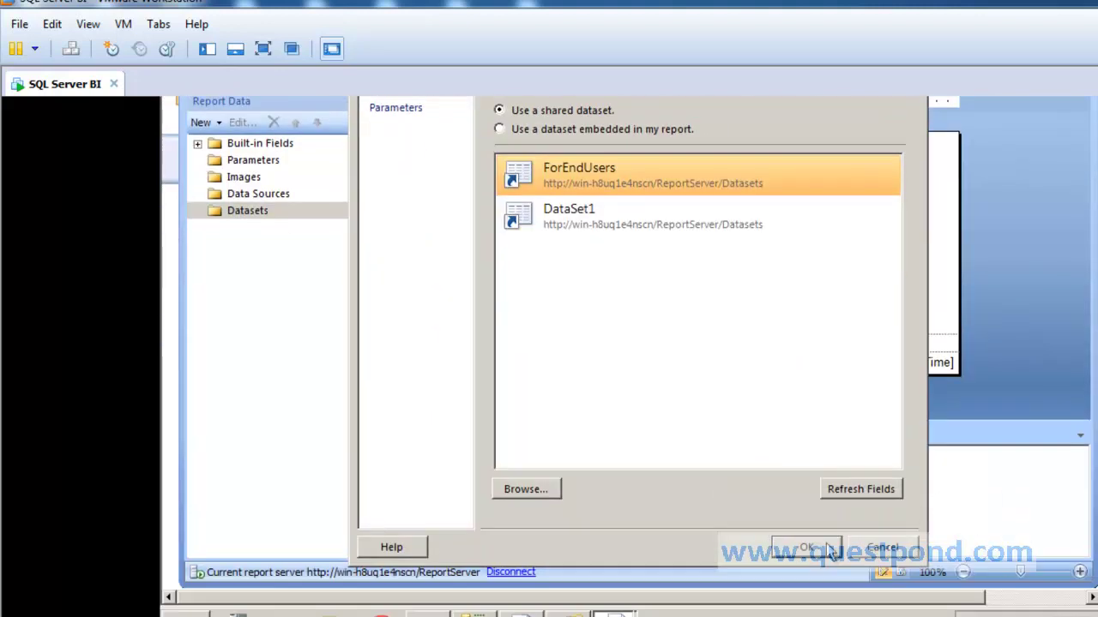
{"action": "left_click", "coordinate": [828, 549]}
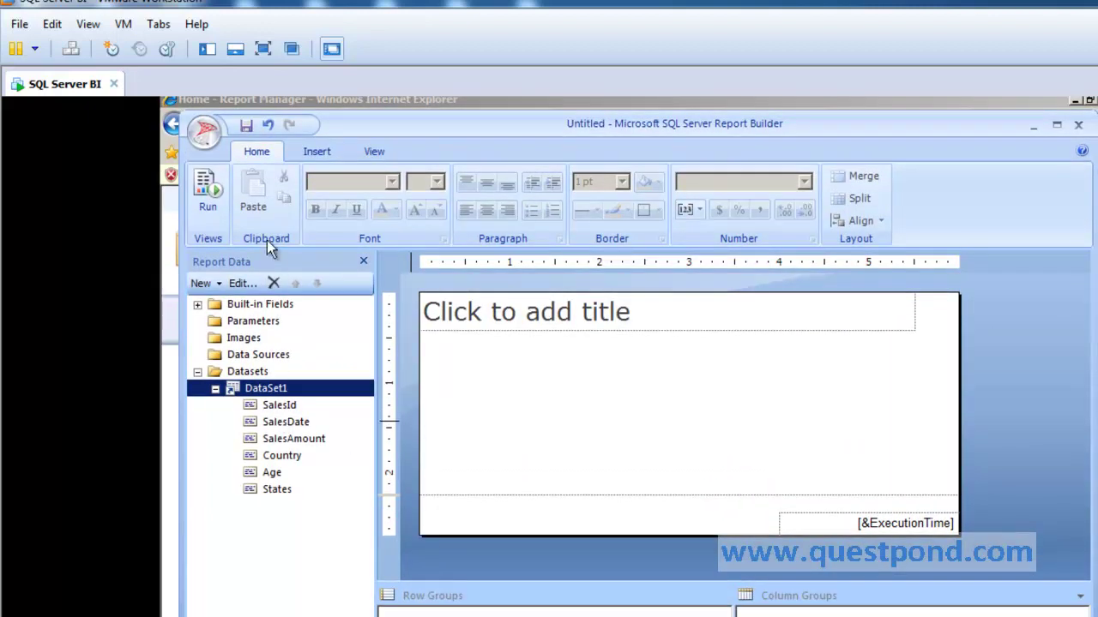
Try to place the SalesId field directly on the report body, and delete the text box it creates.
{"action": "left_click", "coordinate": [371, 150]}
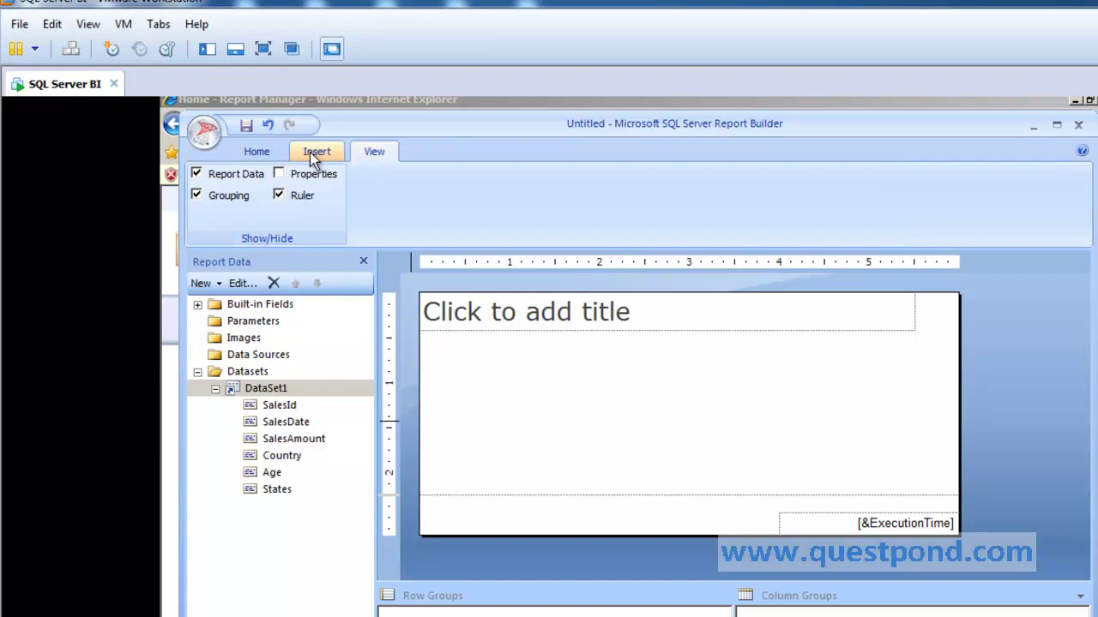
{"action": "left_click", "coordinate": [264, 152]}
{"action": "left_click", "coordinate": [274, 392]}
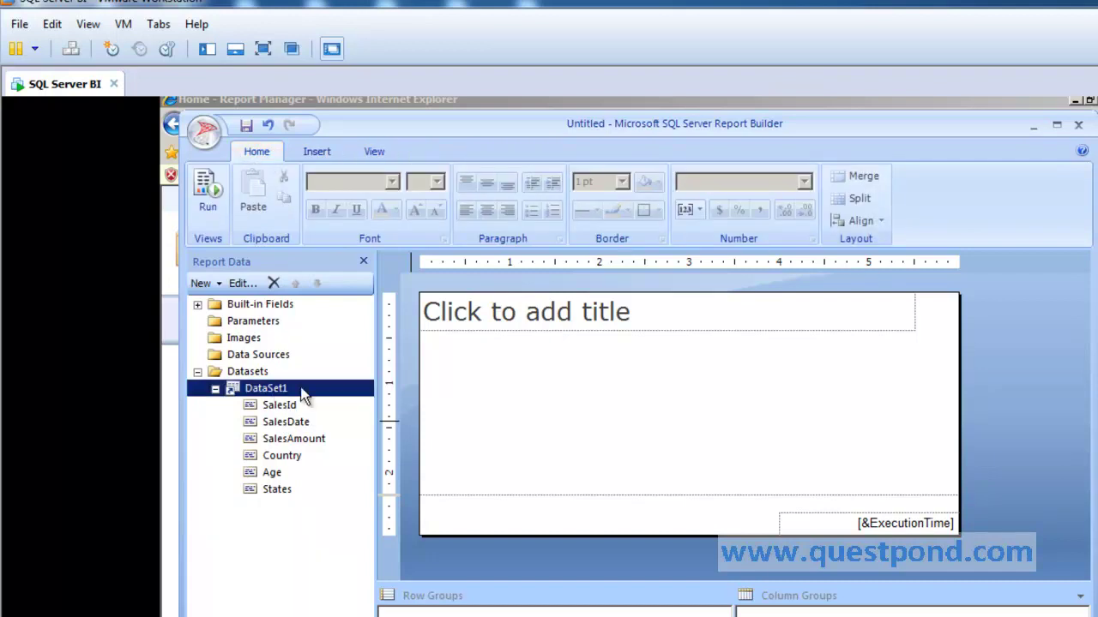
{"action": "left_click_drag", "start_coordinate": [281, 406], "coordinate": [507, 362]}
{"action": "left_click", "coordinate": [538, 406]}
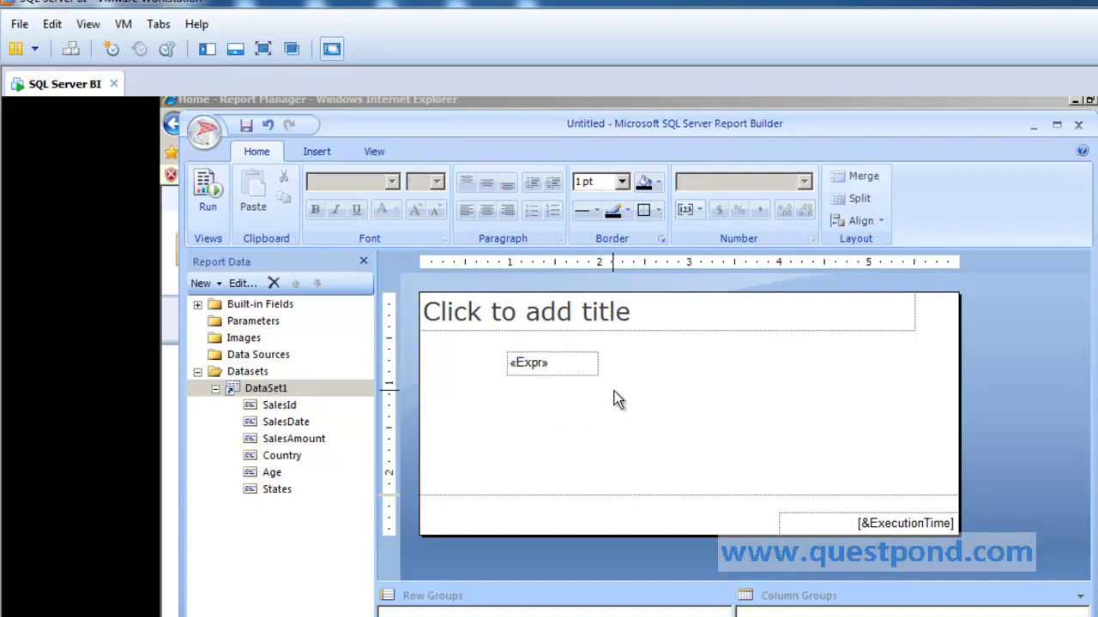
{"action": "left_click", "coordinate": [570, 355]}
{"action": "key", "text": "Delete"}
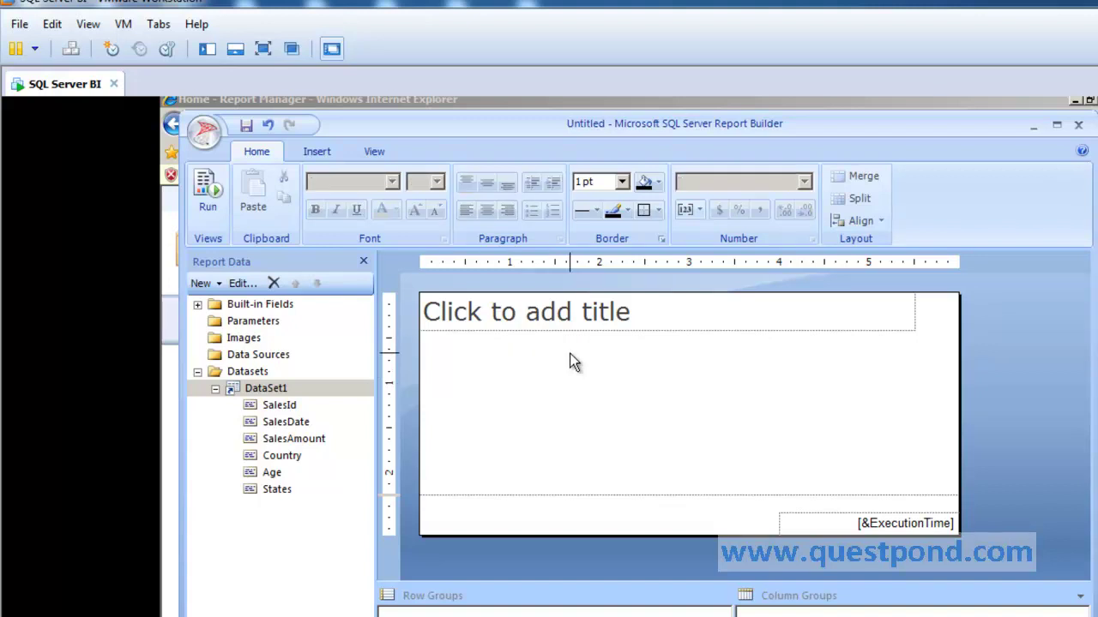
Insert an empty table below the report title and enlarge it across the report body.
{"action": "left_click", "coordinate": [317, 152]}
{"action": "left_click", "coordinate": [259, 214]}
{"action": "left_click", "coordinate": [300, 264]}
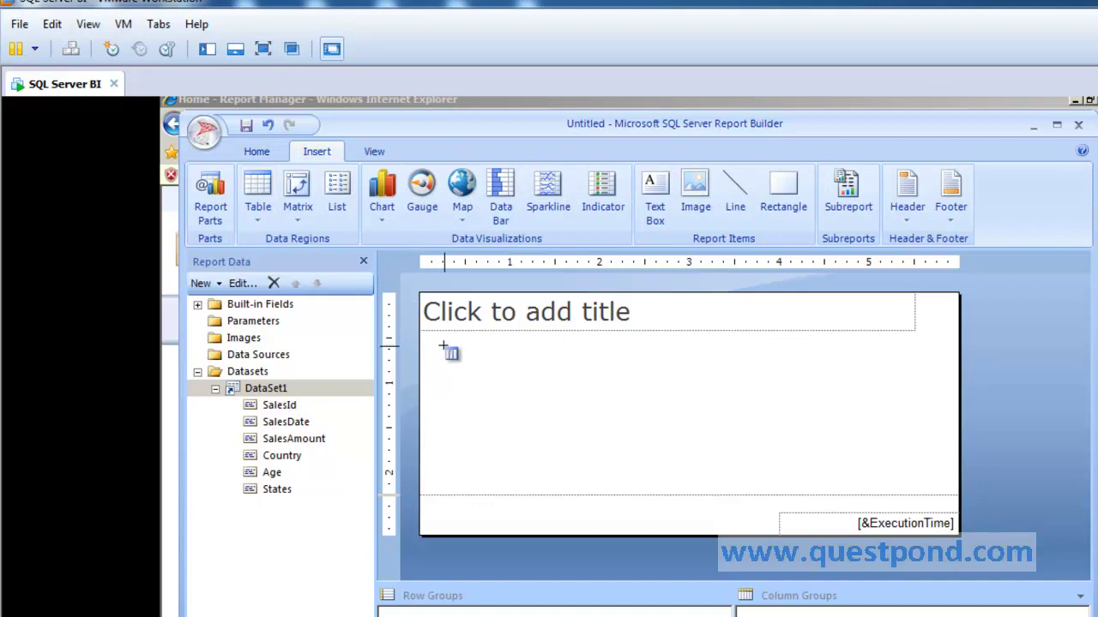
{"action": "left_click", "coordinate": [464, 361]}
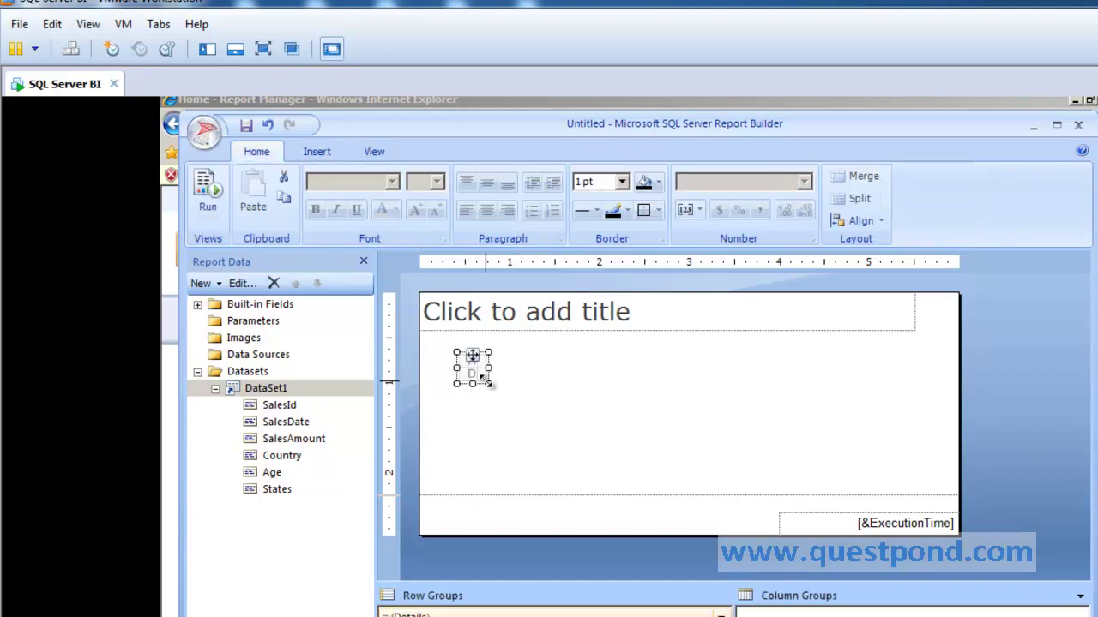
{"action": "left_click_drag", "start_coordinate": [489, 384], "coordinate": [808, 450]}
Place fields from the dataset in the table and run the report.
{"action": "left_click_drag", "start_coordinate": [279, 418], "coordinate": [506, 439]}
{"action": "left_click_drag", "start_coordinate": [274, 446], "coordinate": [683, 408]}
{"action": "left_click", "coordinate": [214, 217]}
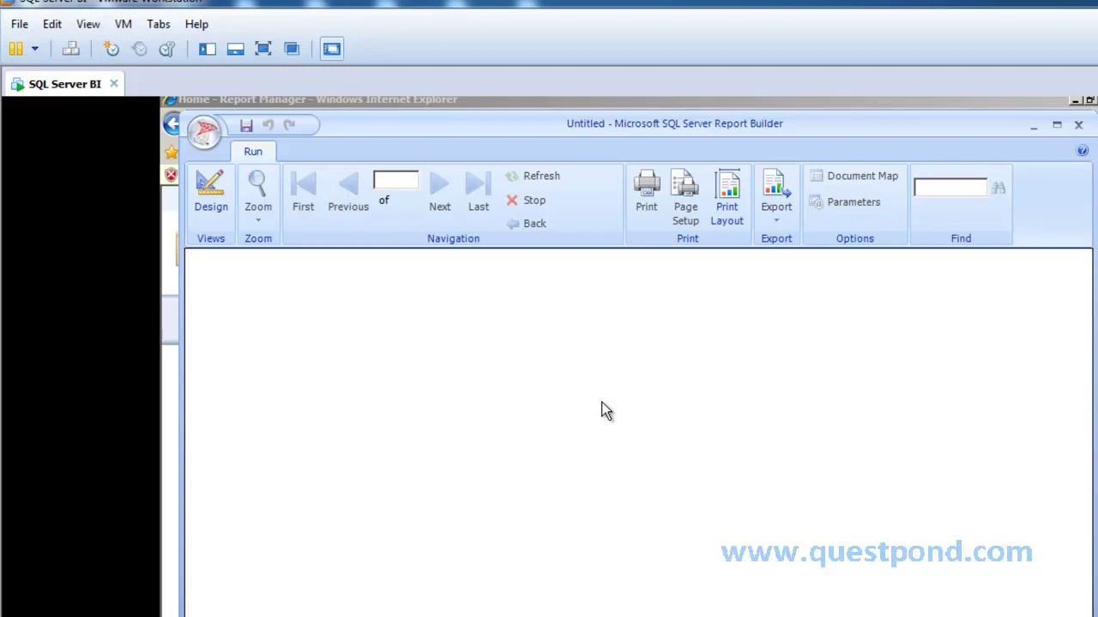
{"action": "left_click", "coordinate": [1079, 126]}
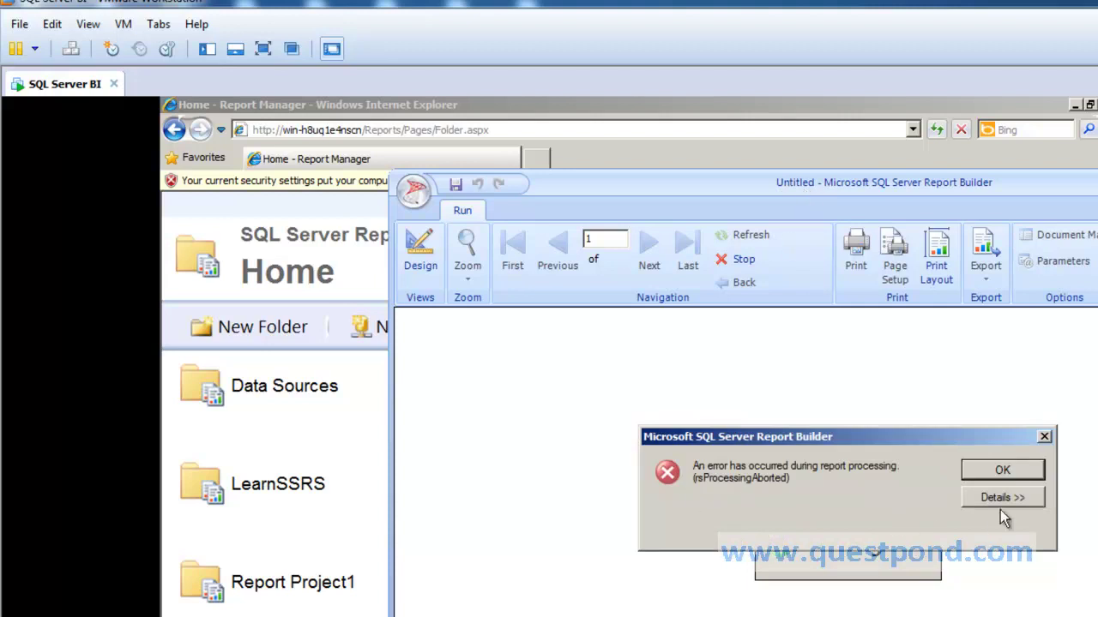
Dismiss the report processing error and maximize the Report Builder window.
{"action": "left_click", "coordinate": [997, 471]}
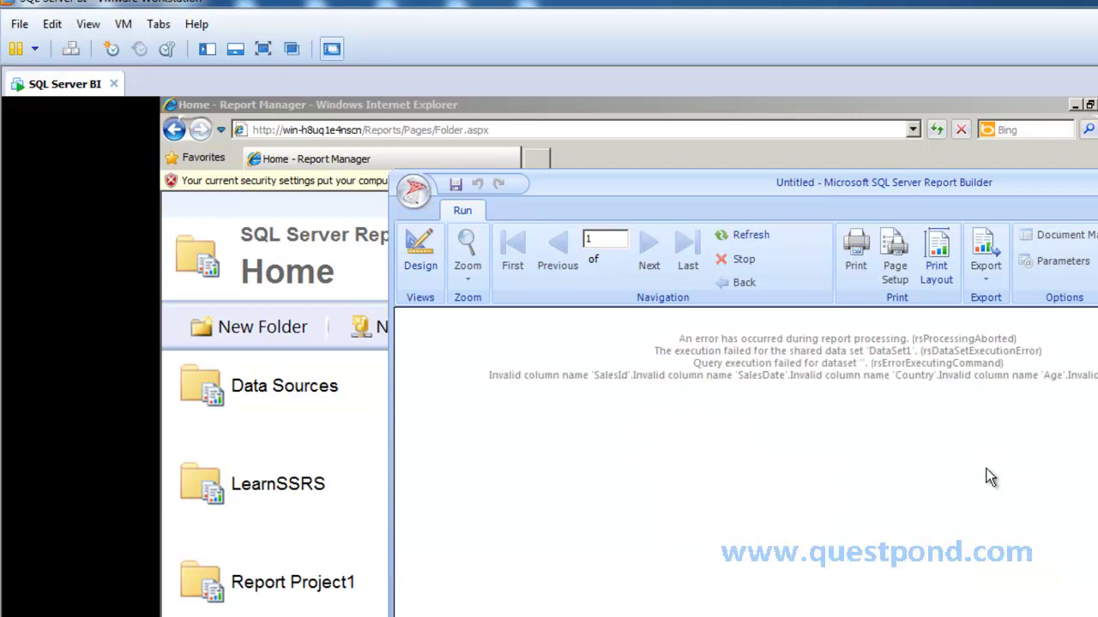
{"action": "left_click", "coordinate": [413, 191]}
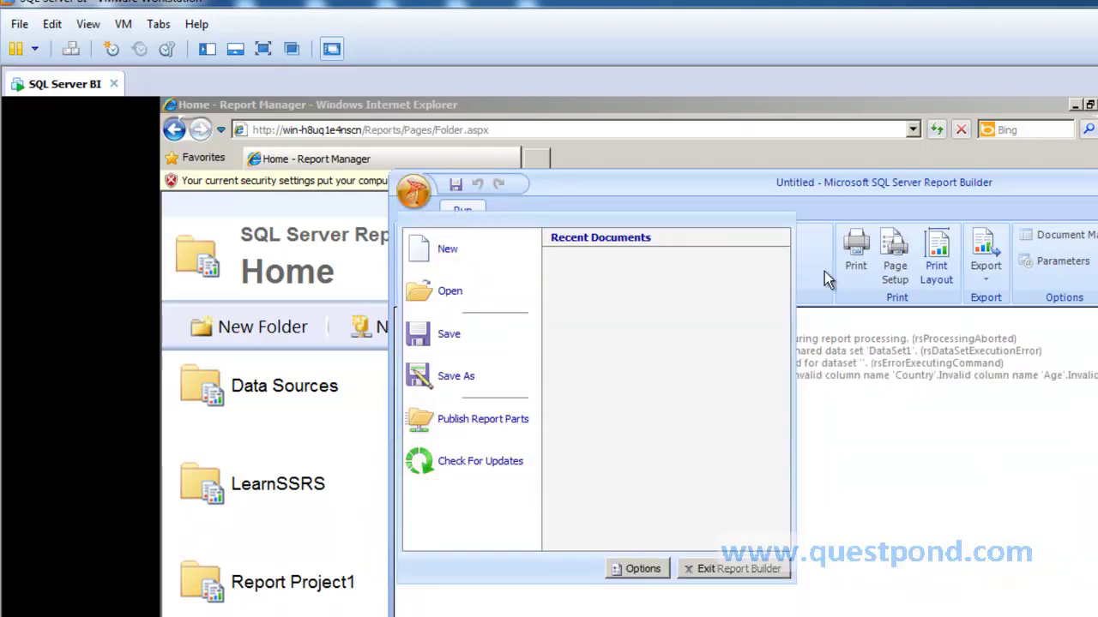
{"action": "left_click", "coordinate": [617, 184]}
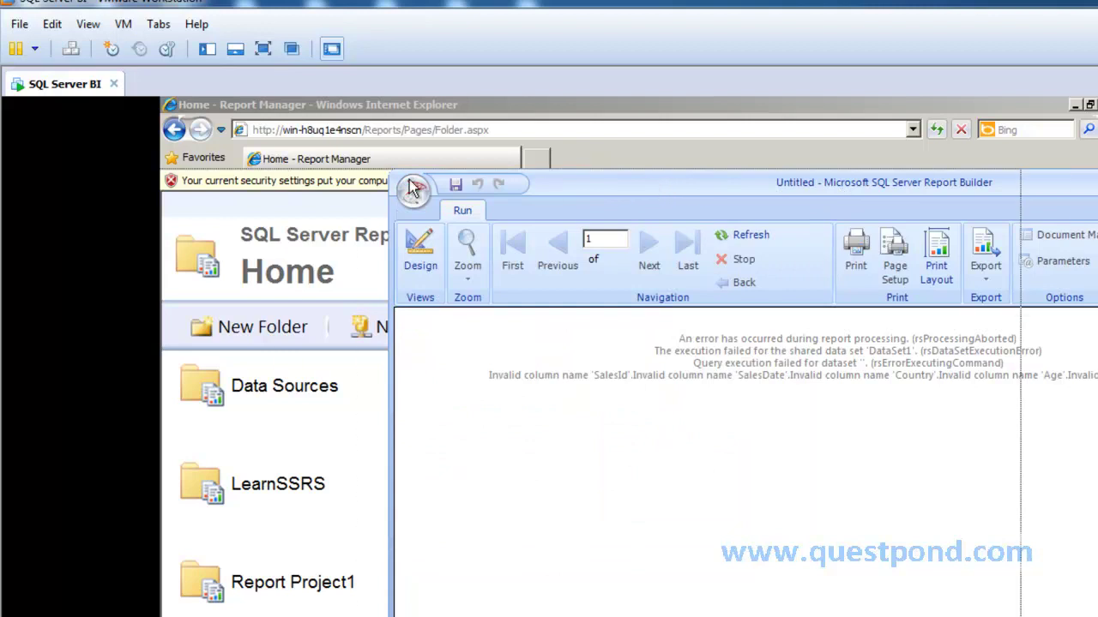
{"action": "left_click_drag", "start_coordinate": [778, 189], "coordinate": [490, 188]}
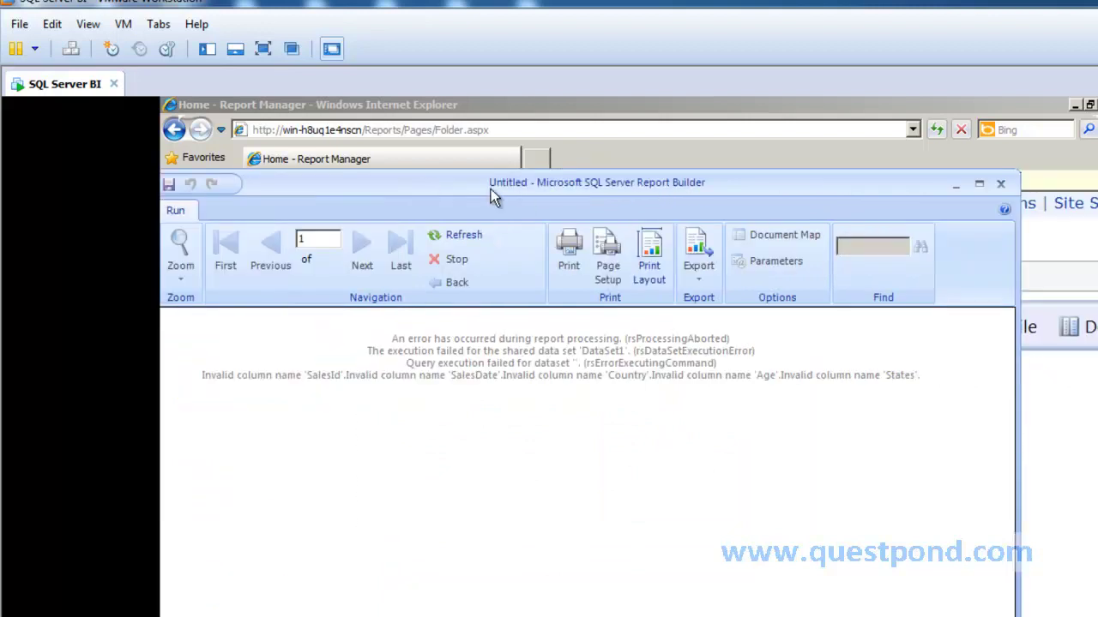
{"action": "left_click", "coordinate": [978, 183]}
{"action": "left_click", "coordinate": [196, 196]}
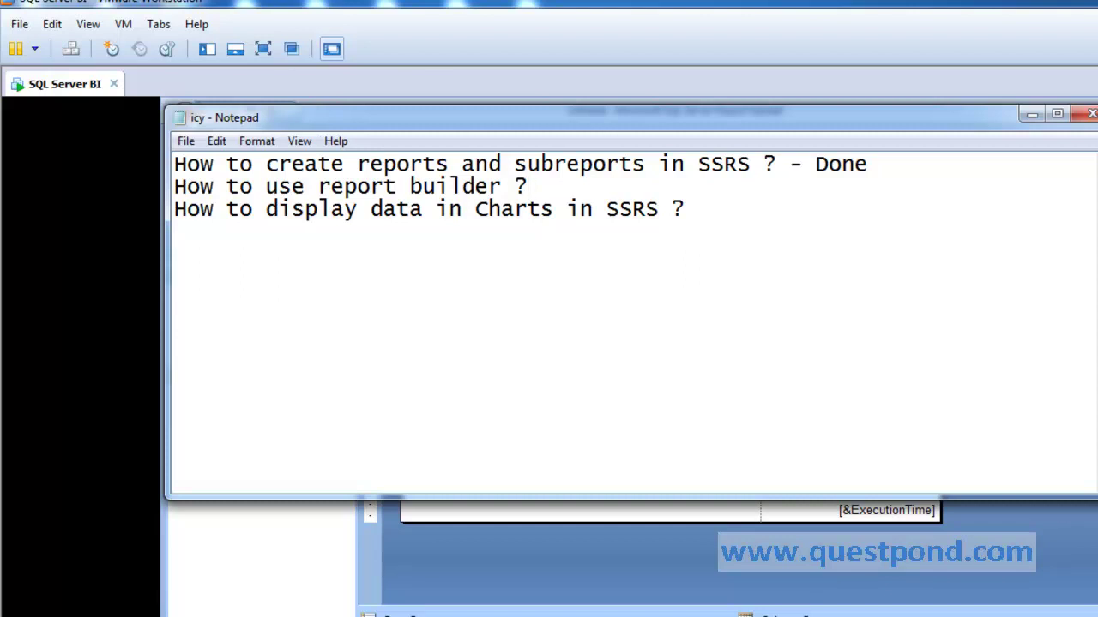
In the Notepad topic list, mark the question "How to use report builder ?" as Done.
{"action": "type", "text": "Done"}
{"action": "key", "text": "Up"}
{"action": "key", "text": "Left"}
{"action": "key", "text": "Left"}
{"action": "key", "text": "Left"}
{"action": "key", "text": "Left"}
{"action": "key", "text": "Left"}
{"action": "key", "text": "Left"}
{"action": "key", "text": "Left"}
{"action": "key", "text": "Left"}
{"action": "key", "text": "Left"}
{"action": "key", "text": "Left"}
{"action": "key", "text": "Left"}
{"action": "key", "text": "Left"}
{"action": "key", "text": "Left"}
{"action": "key", "text": "Left"}
{"action": "key", "text": "Left"}
{"action": "key", "text": "Left"}
{"action": "key", "text": "Left"}
{"action": "key", "text": "Left"}
{"action": "key", "text": "Left"}
{"action": "key", "text": "Left"}
{"action": "key", "text": "End"}
{"action": "key", "text": "Down"}
{"action": "key", "text": "End"}
{"action": "type", "text": "Done"}
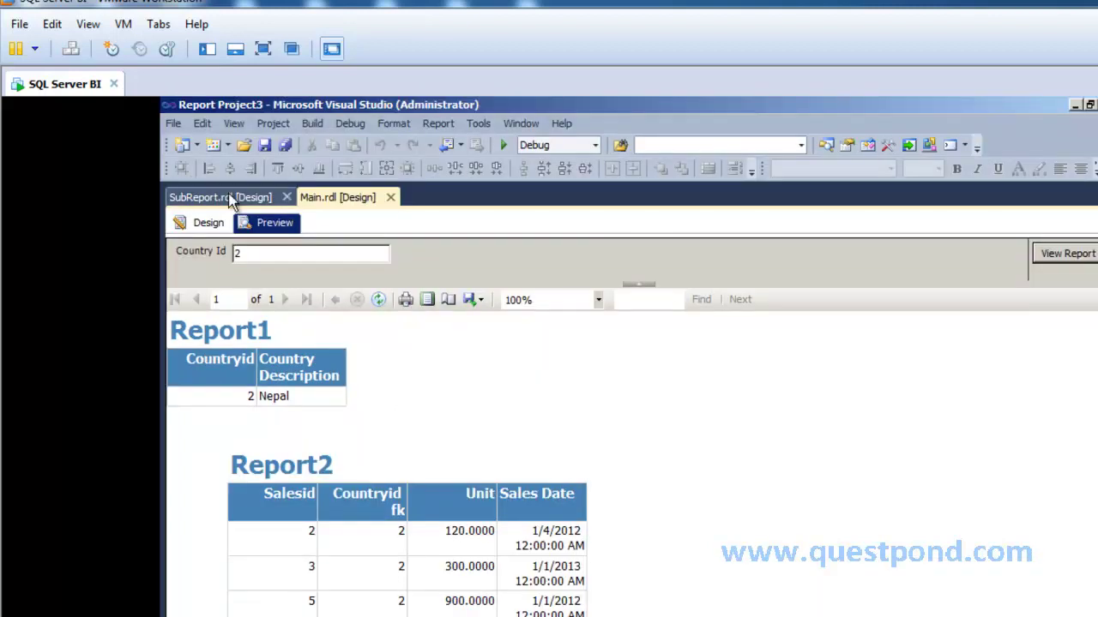
In Visual Studio's SubReport design, extend the report body below the table and insert a line chart with markers there.
{"action": "left_click", "coordinate": [231, 197]}
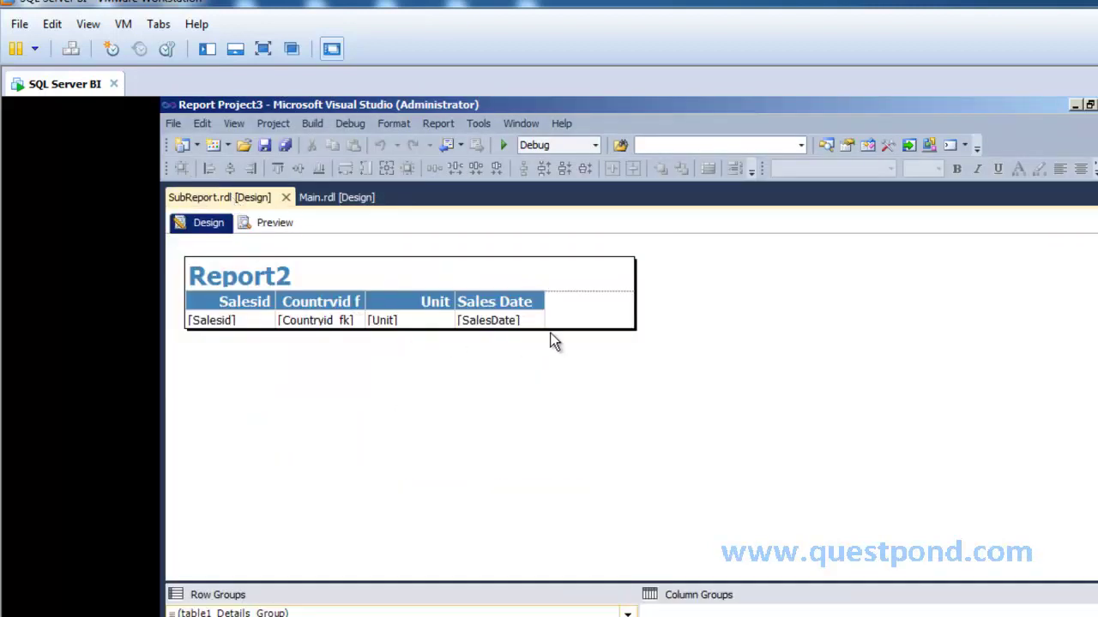
{"action": "left_click_drag", "start_coordinate": [562, 330], "coordinate": [556, 470]}
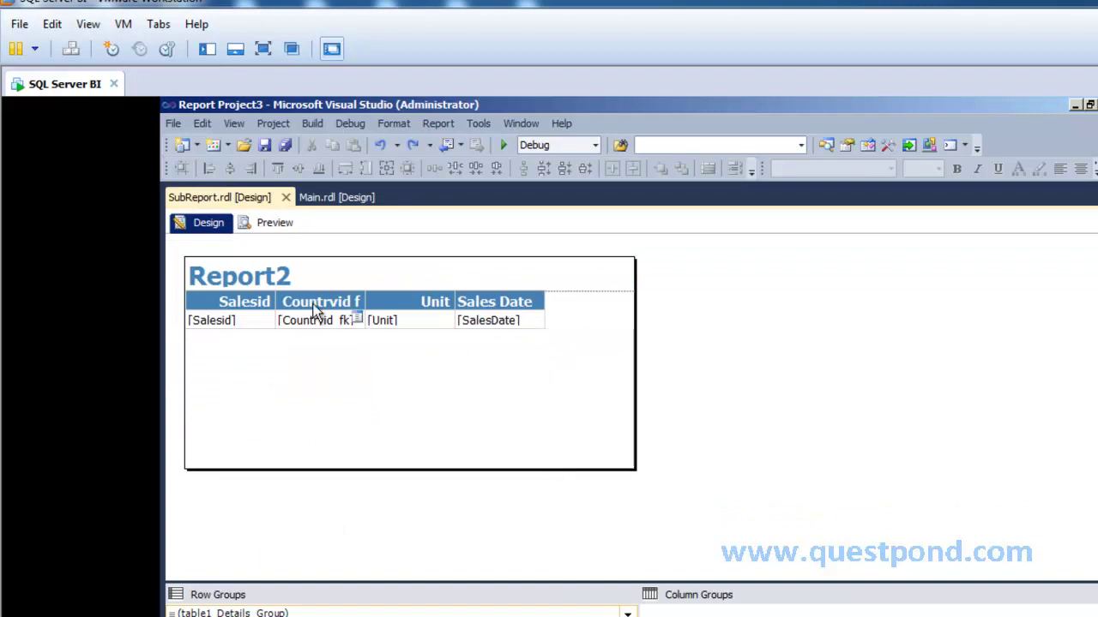
{"action": "left_click", "coordinate": [234, 123]}
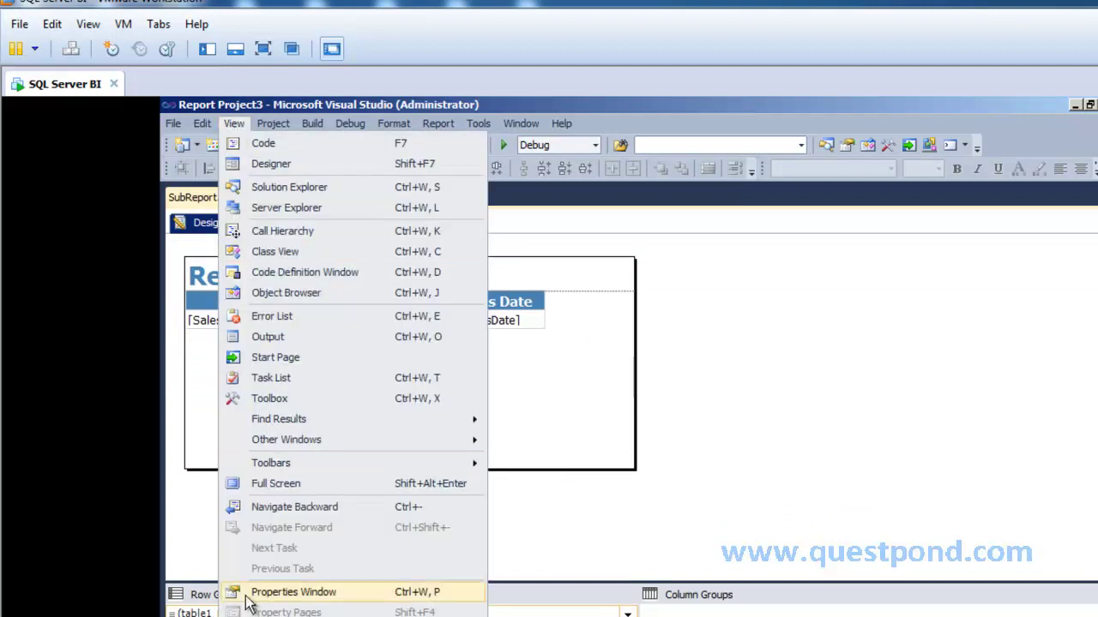
{"action": "left_click", "coordinate": [289, 400]}
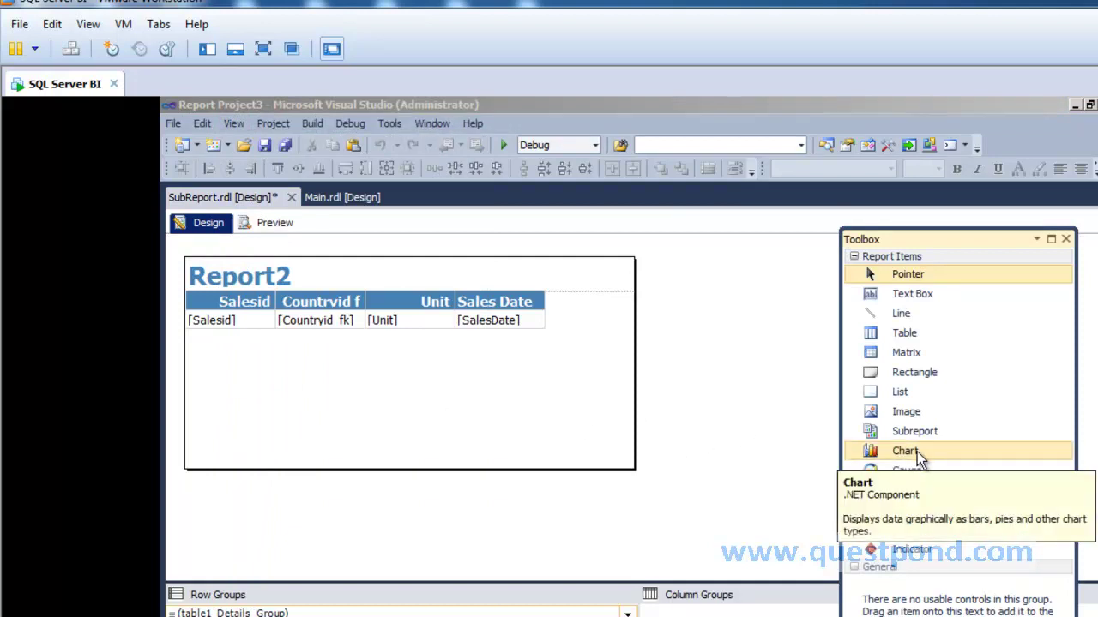
{"action": "left_click_drag", "start_coordinate": [898, 452], "coordinate": [398, 383]}
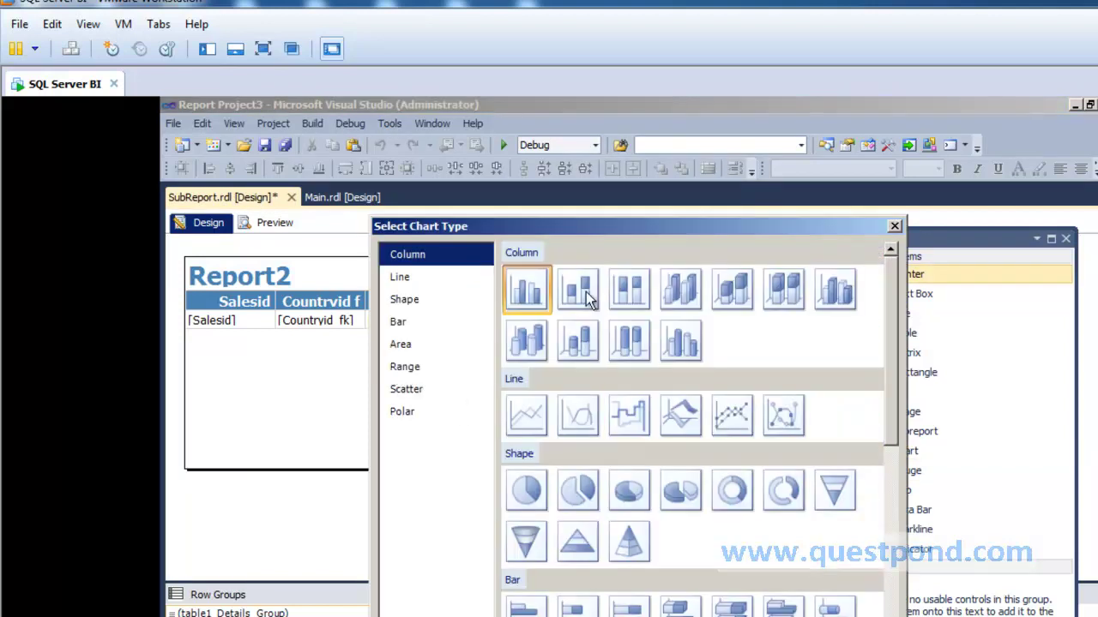
{"action": "left_click_drag", "start_coordinate": [577, 237], "coordinate": [626, 166]}
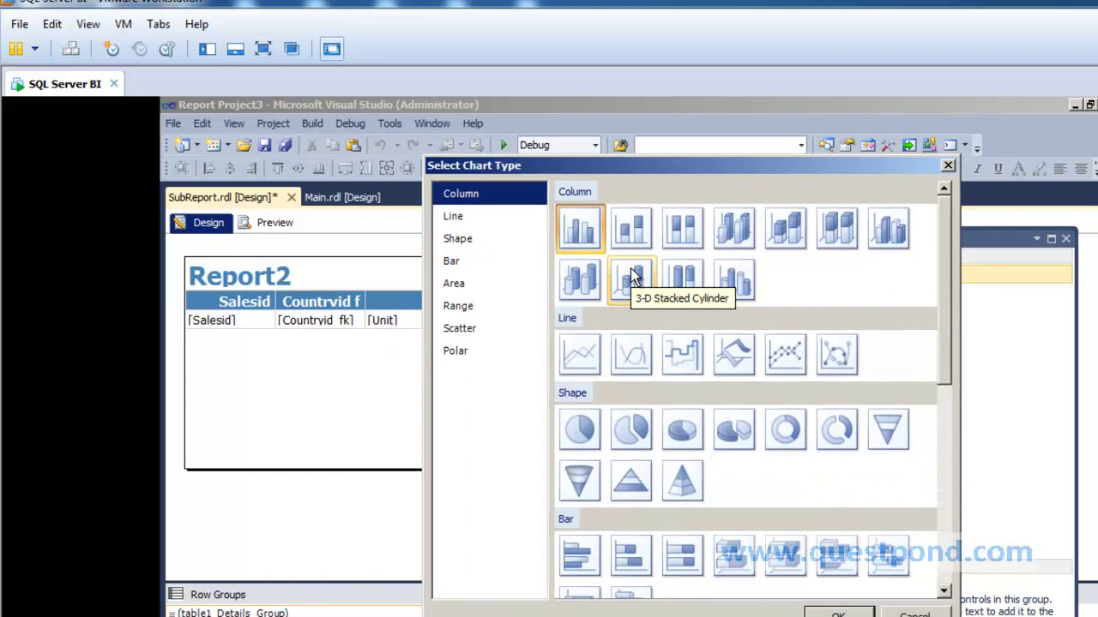
{"action": "left_click", "coordinate": [786, 353]}
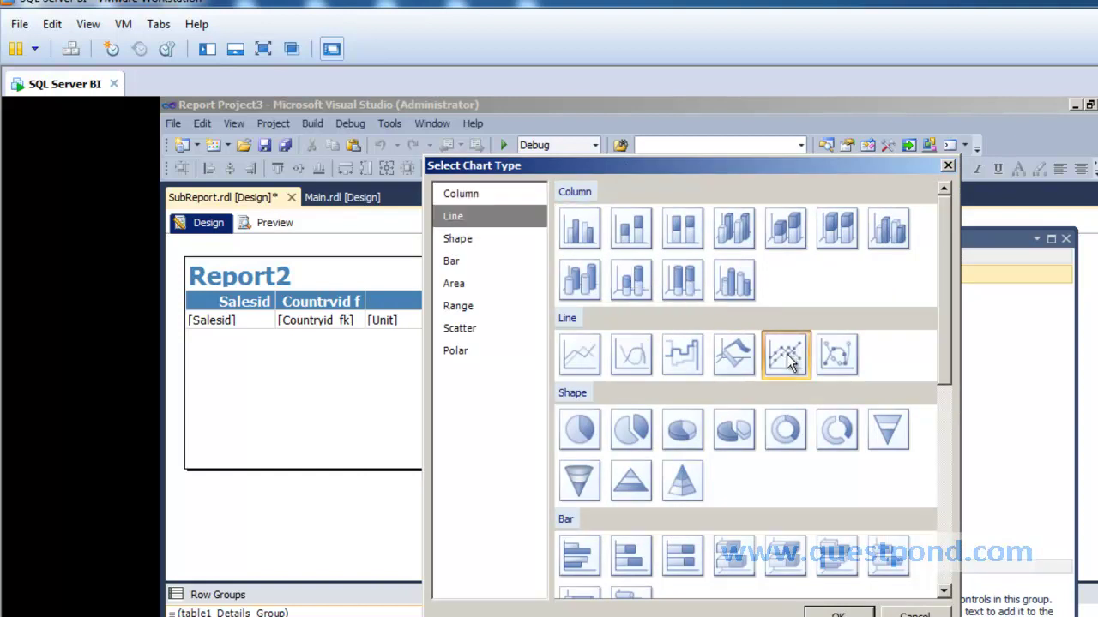
{"action": "left_click", "coordinate": [838, 614]}
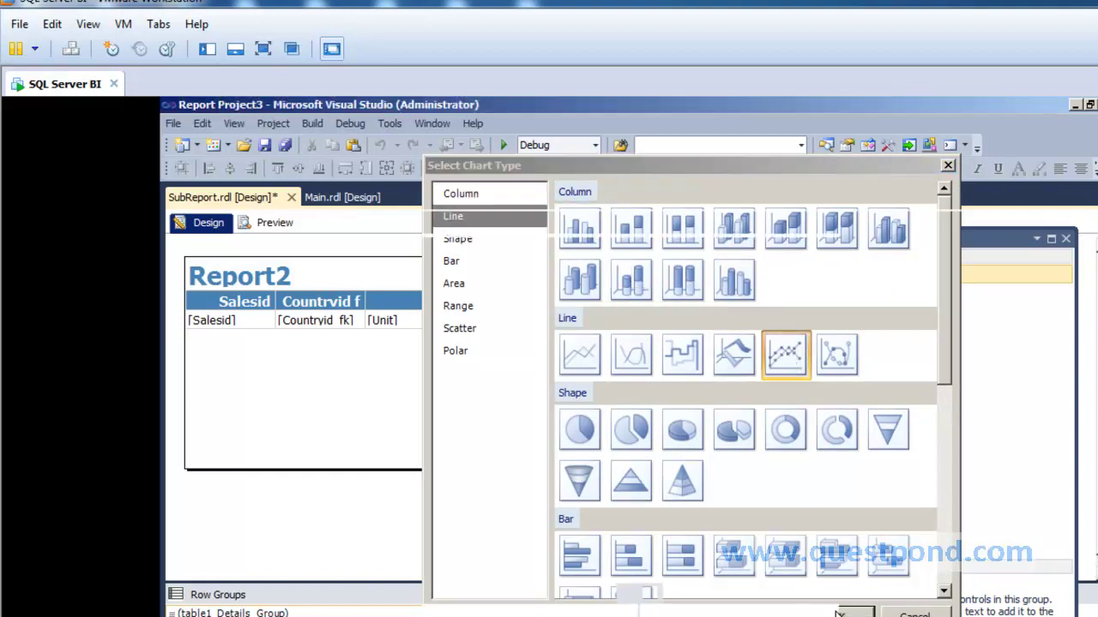
{"action": "left_click", "coordinate": [754, 464]}
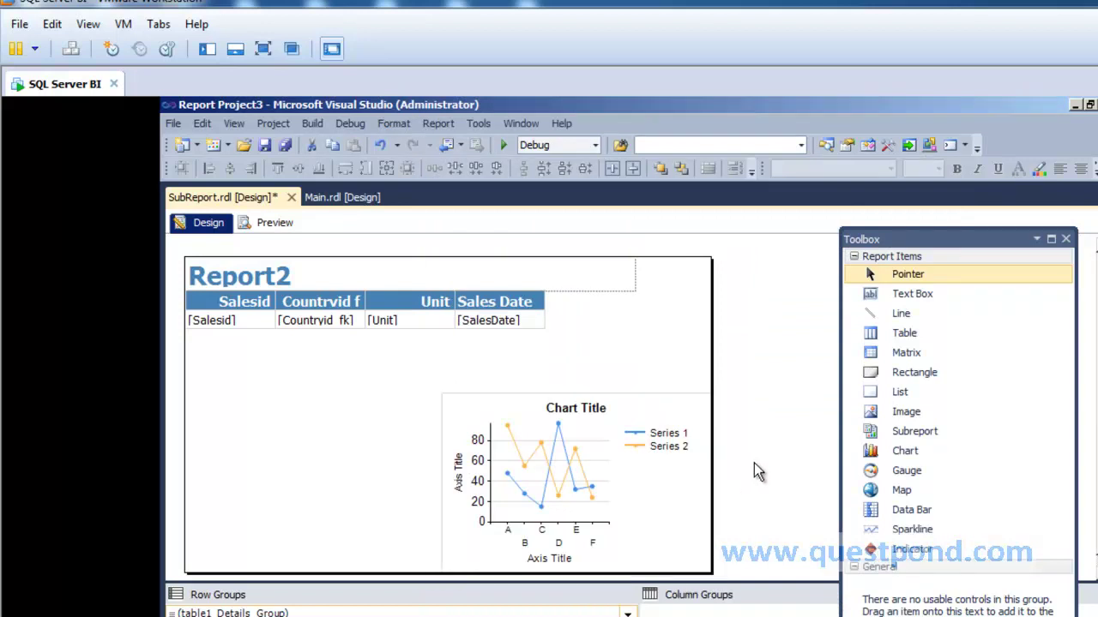
Widen the SubReport body and move the chart up closer to the table.
{"action": "left_click_drag", "start_coordinate": [711, 444], "coordinate": [816, 444]}
{"action": "left_click_drag", "start_coordinate": [614, 448], "coordinate": [588, 409]}
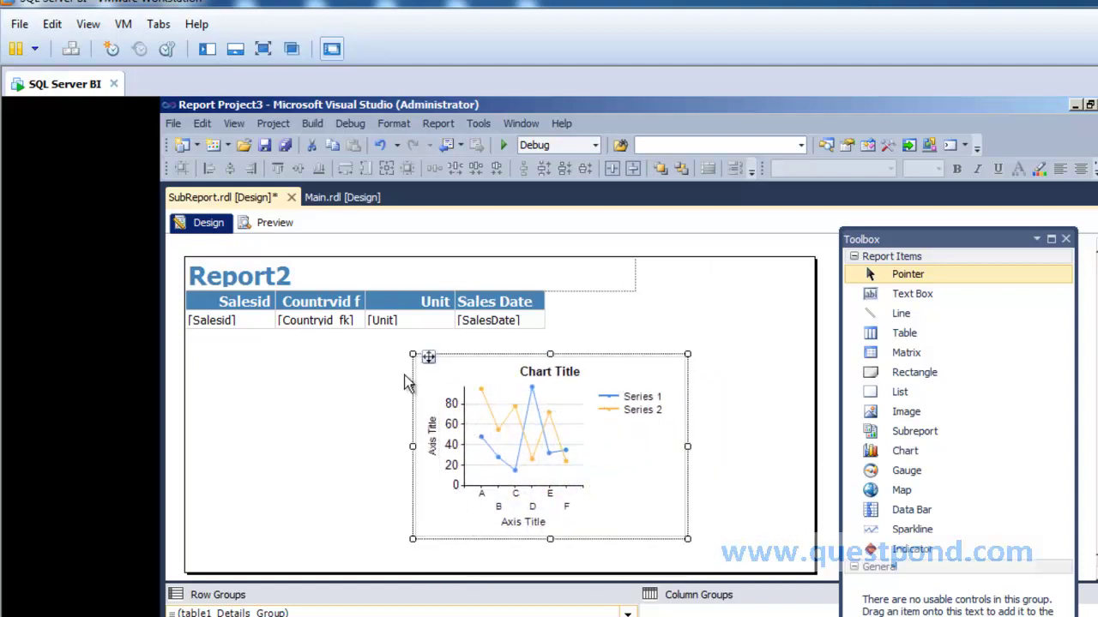
Assign DataSet1's SalesDate field to the chart's category groups and its Unit field to the chart values.
{"action": "left_click", "coordinate": [233, 123]}
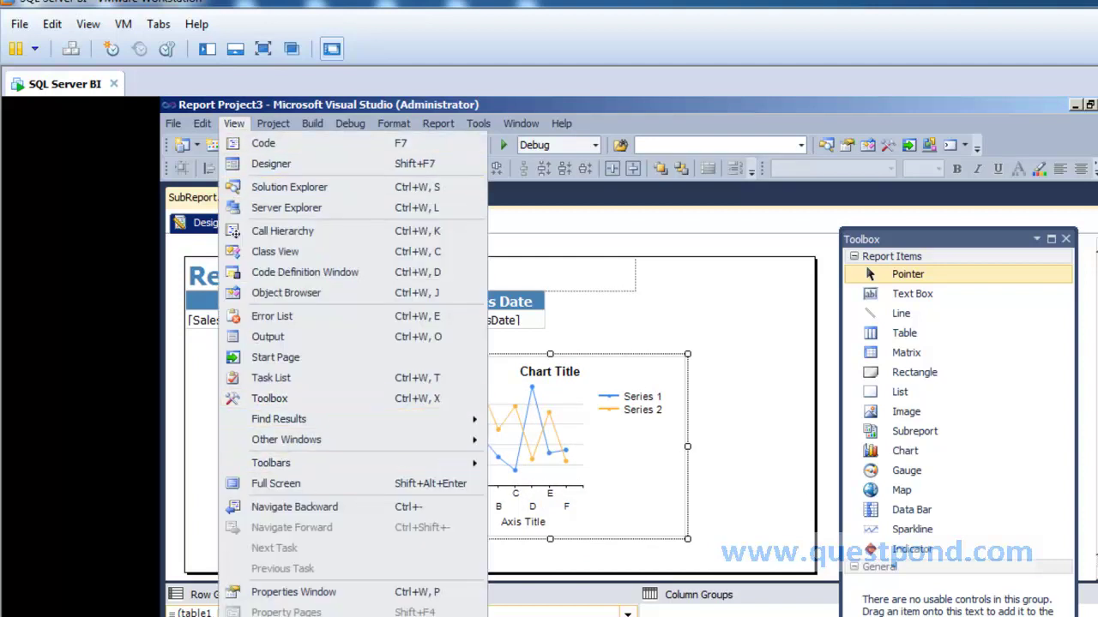
{"action": "left_click", "coordinate": [360, 616]}
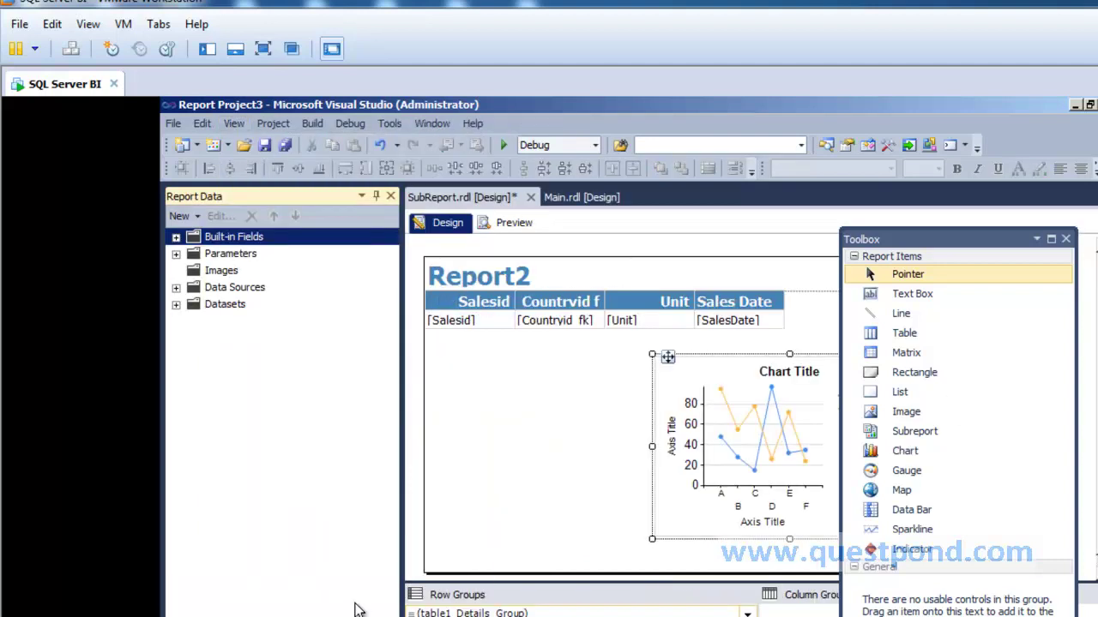
{"action": "left_click", "coordinate": [1065, 239]}
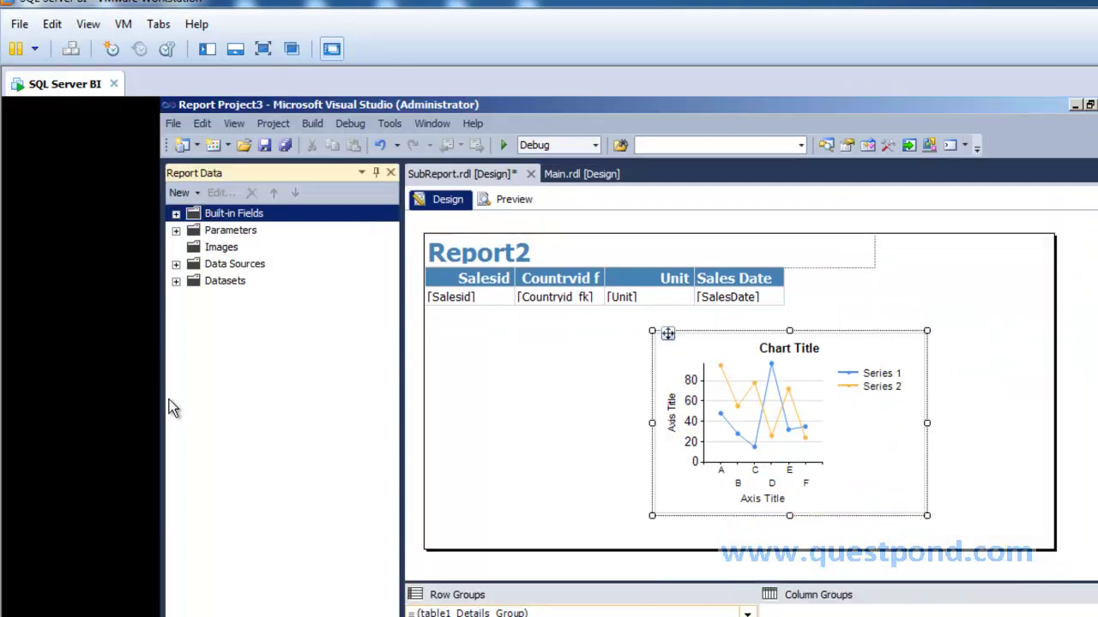
{"action": "left_click", "coordinate": [176, 281]}
{"action": "left_click_drag", "start_coordinate": [258, 364], "coordinate": [739, 509]}
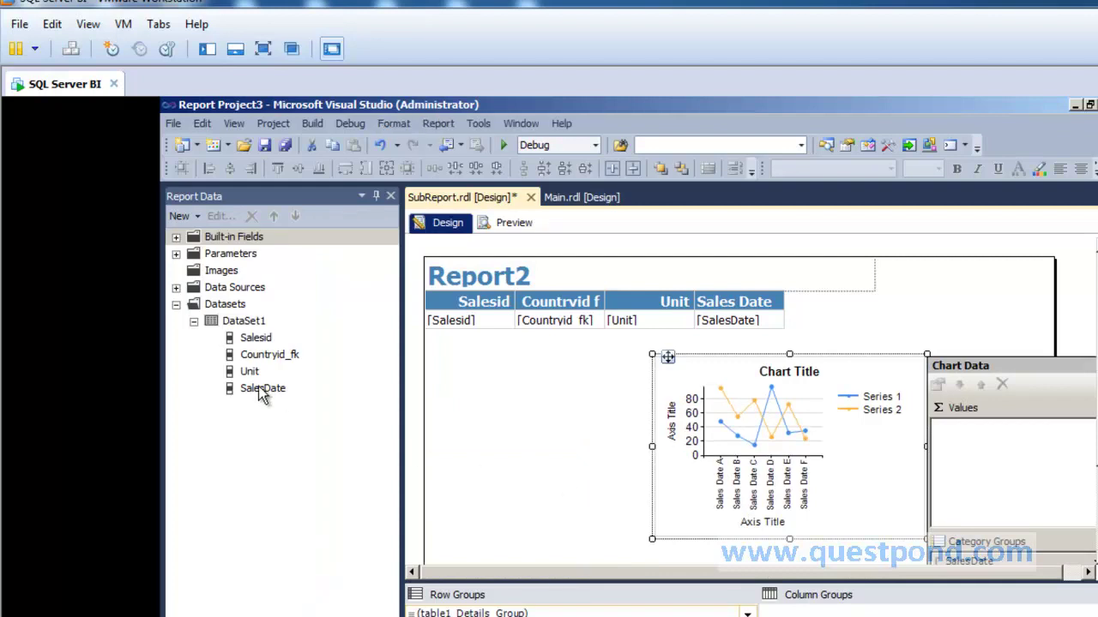
{"action": "left_click_drag", "start_coordinate": [254, 377], "coordinate": [691, 439]}
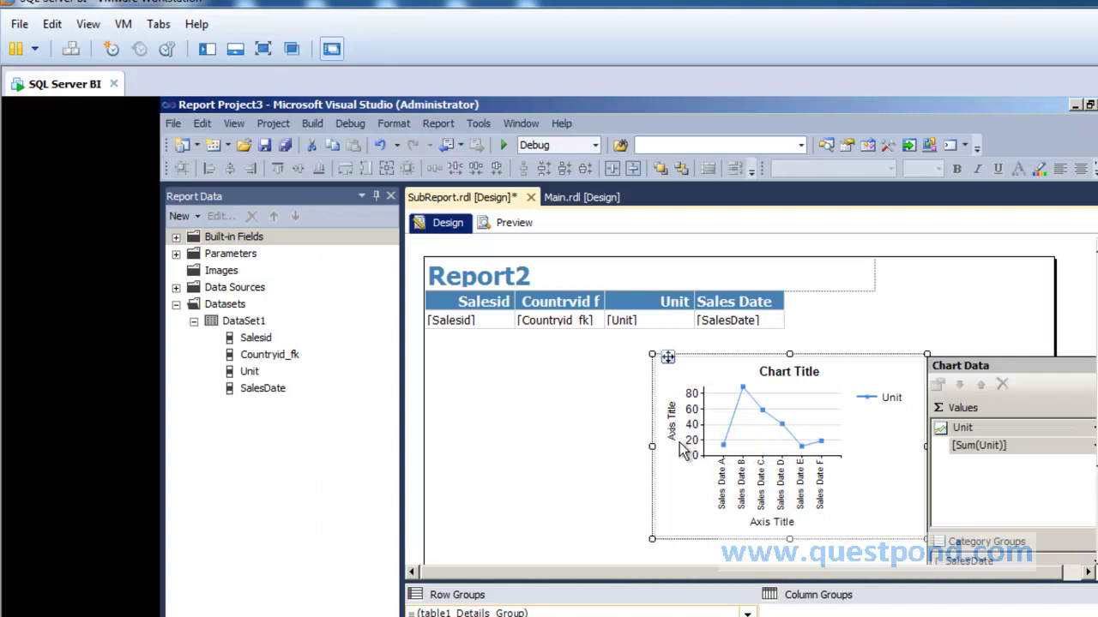
{"action": "left_click", "coordinate": [441, 431]}
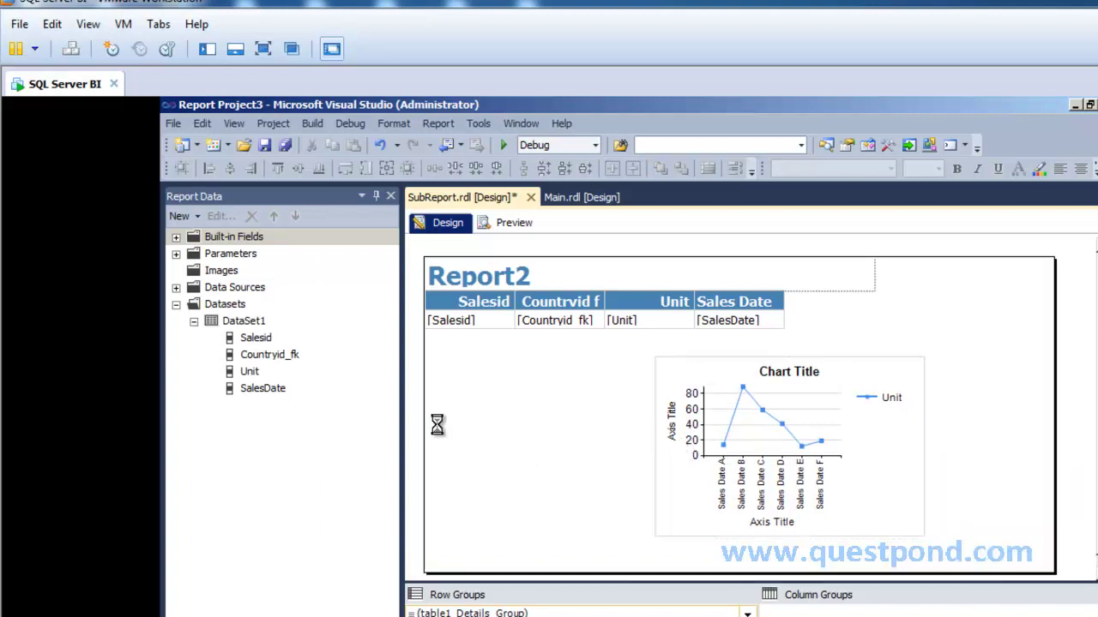
Preview the Main report for Country Id 1 and check the chart in its subreport.
{"action": "left_click", "coordinate": [558, 200]}
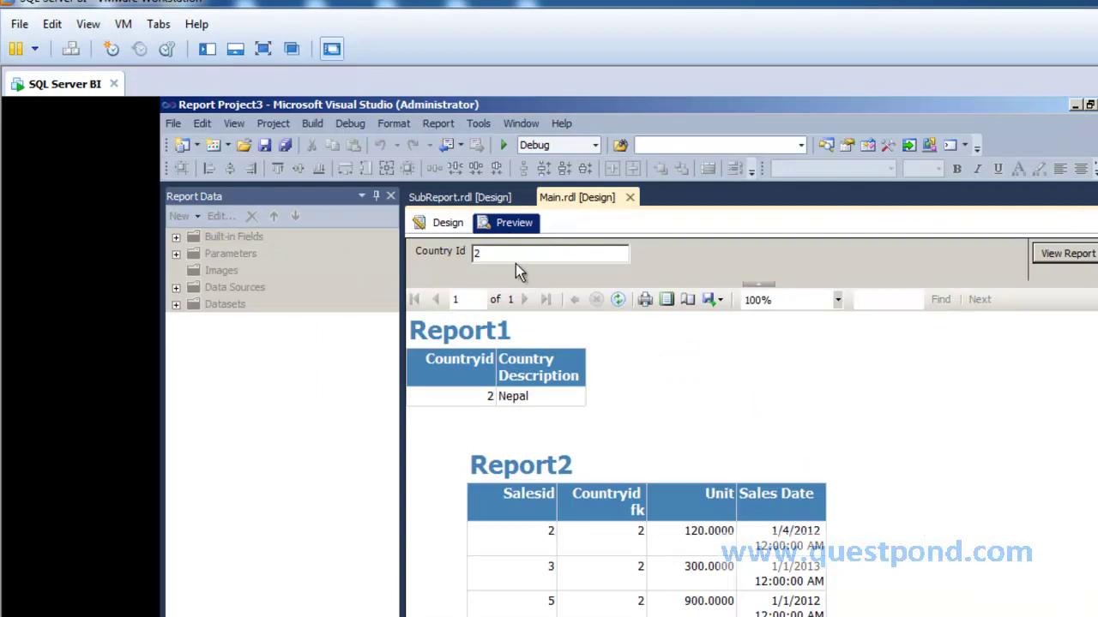
{"action": "left_click", "coordinate": [446, 223]}
{"action": "left_click", "coordinate": [503, 225]}
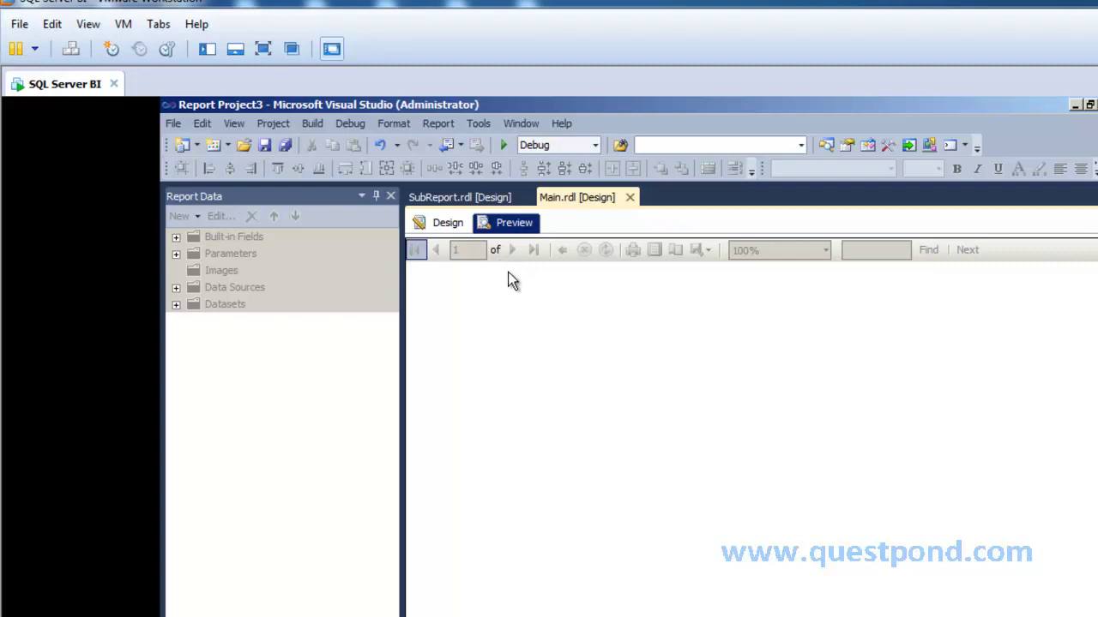
{"action": "left_click", "coordinate": [501, 254]}
{"action": "type", "text": "1"}
{"action": "left_click", "coordinate": [1080, 257]}
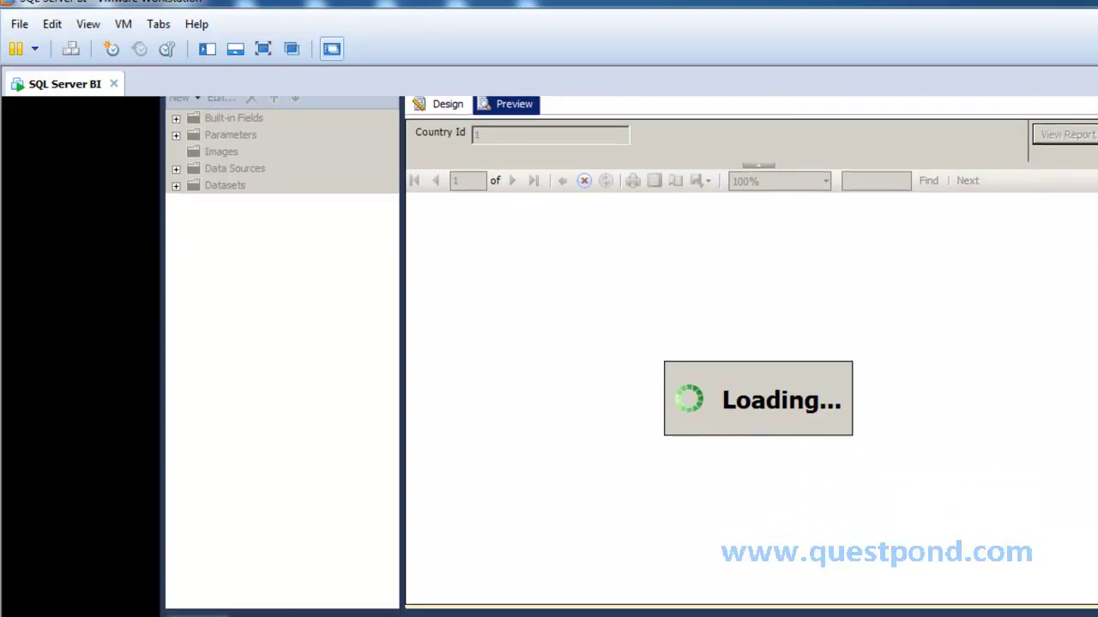
{"action": "scroll", "coordinate": [750, 386], "scroll_direction": "down", "scroll_amount": 2}
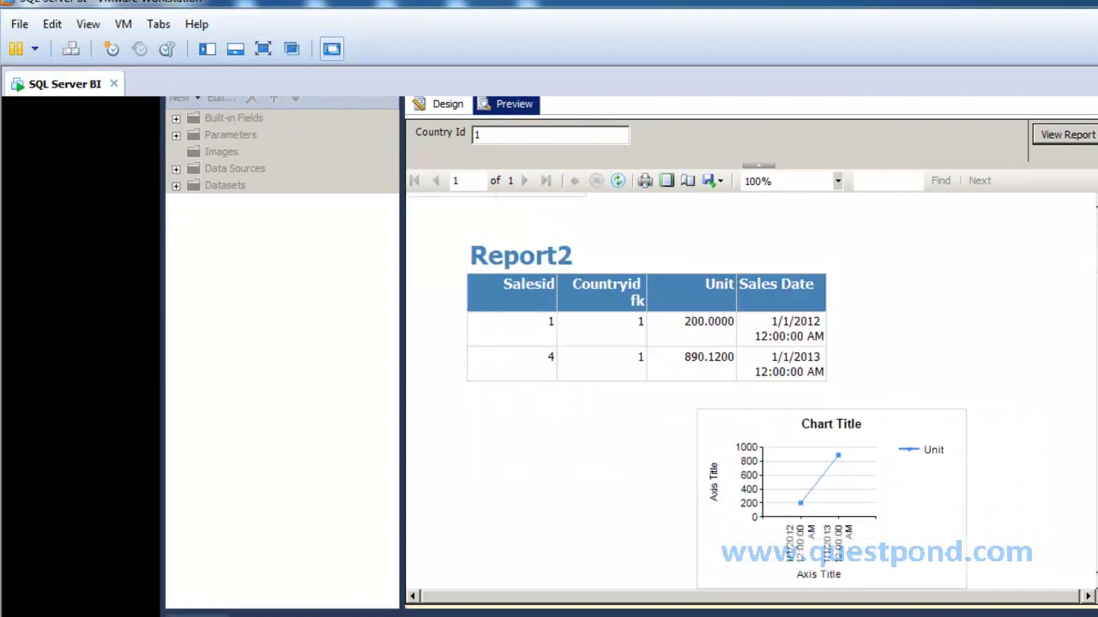
{"action": "scroll", "coordinate": [750, 386], "scroll_direction": "up", "scroll_amount": 2}
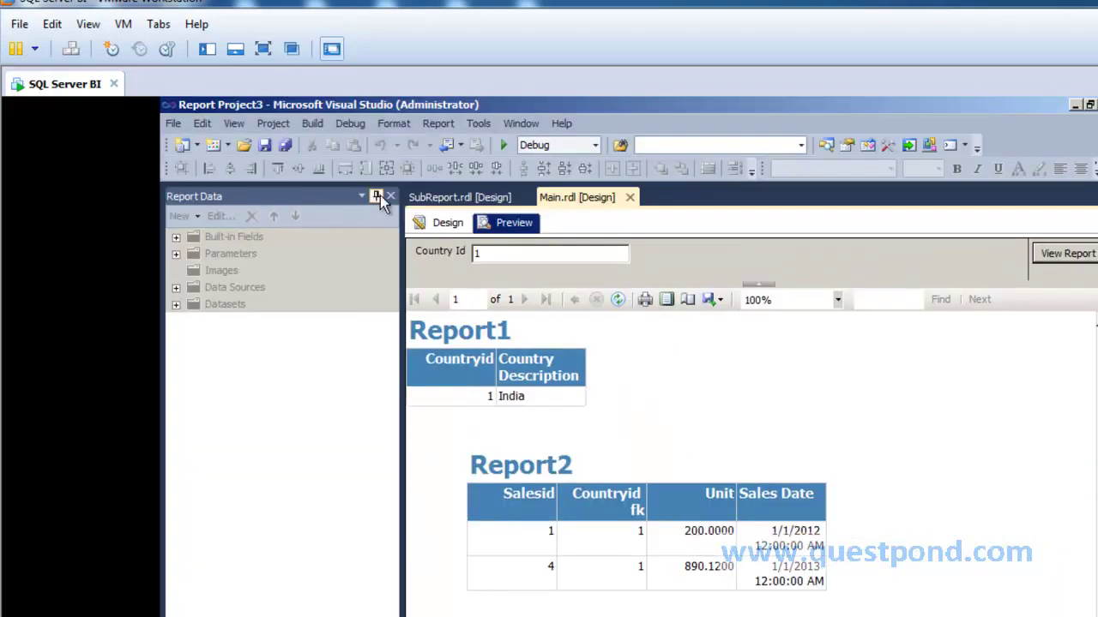
Collapse the report data pane and compare the chart with the sales table in the Main report preview.
{"action": "left_click", "coordinate": [380, 196]}
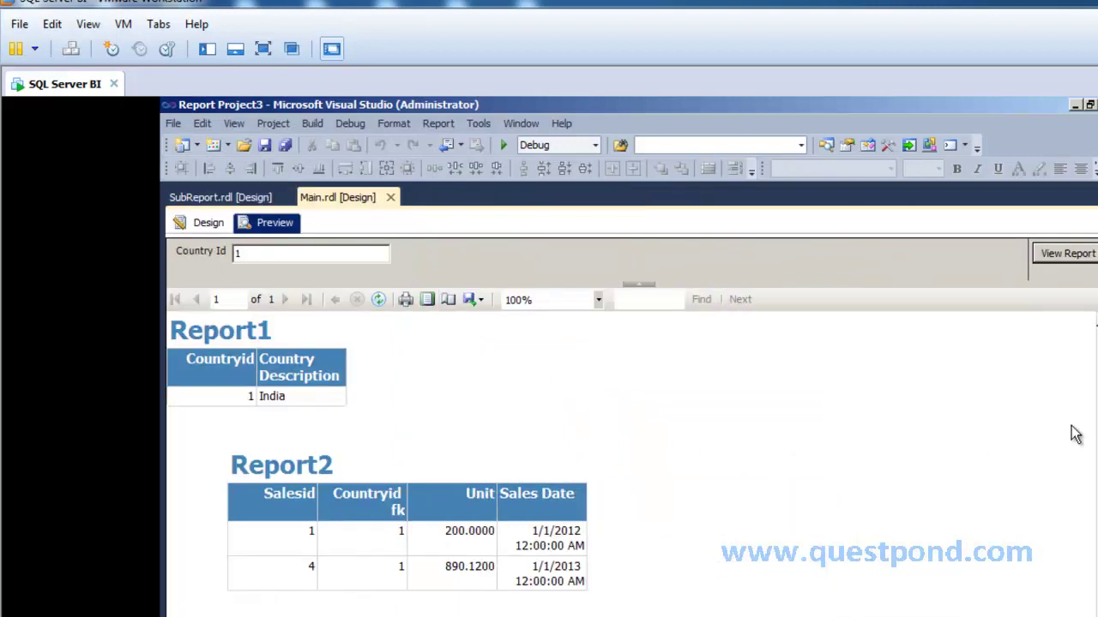
{"action": "scroll", "coordinate": [1091, 417], "scroll_direction": "down", "scroll_amount": 3}
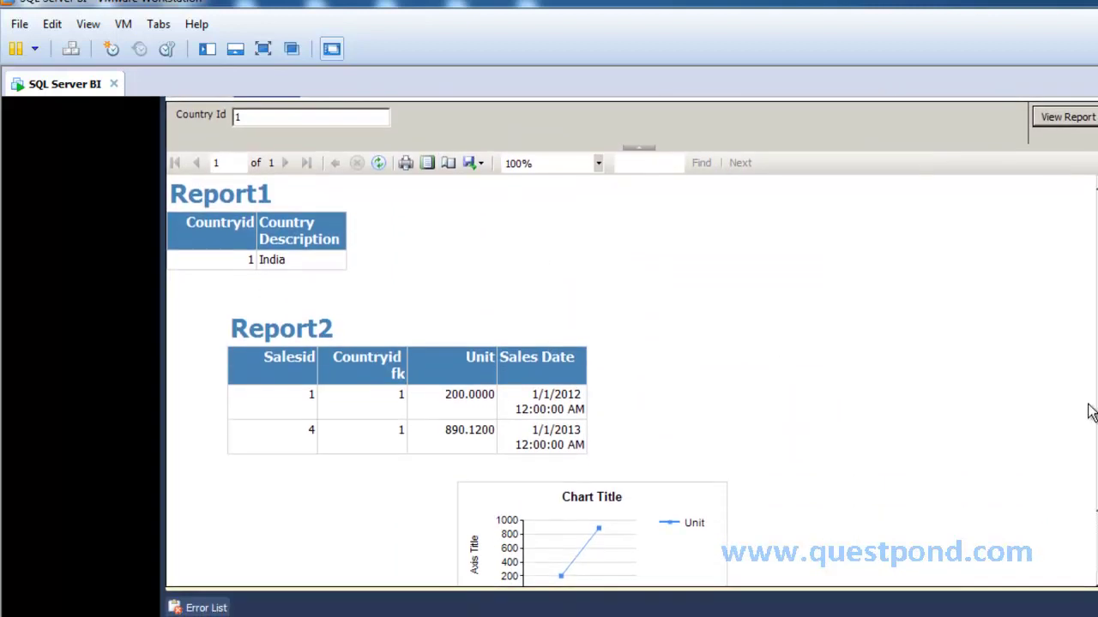
{"action": "scroll", "coordinate": [632, 381], "scroll_direction": "down", "scroll_amount": 1}
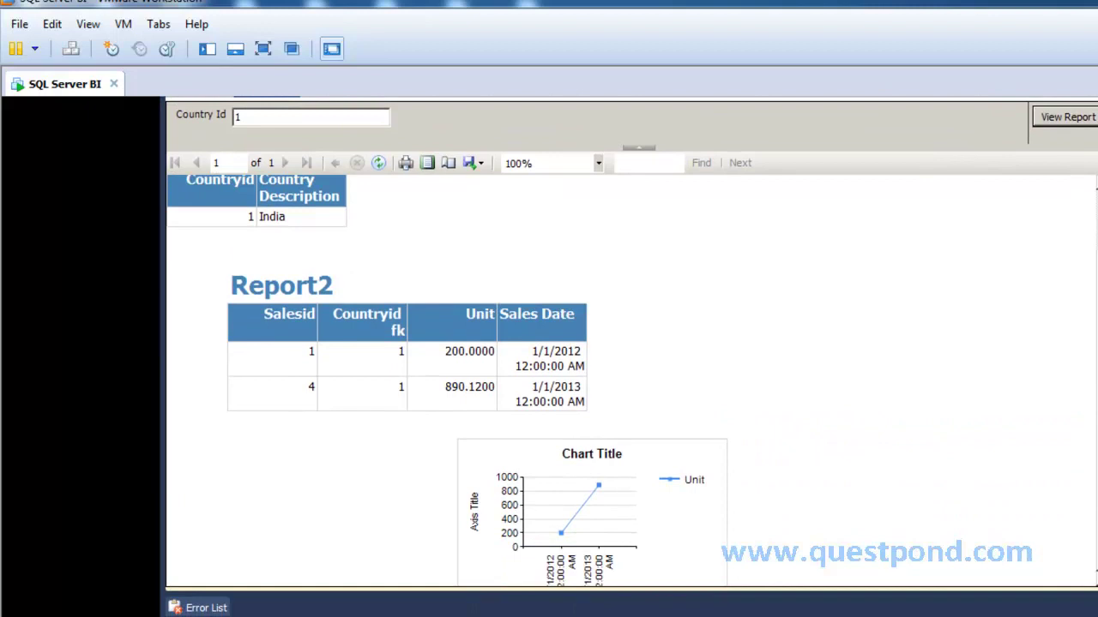
{"action": "scroll", "coordinate": [1086, 446], "scroll_direction": "down", "scroll_amount": 1}
{"action": "scroll", "coordinate": [1048, 355], "scroll_direction": "up", "scroll_amount": 2}
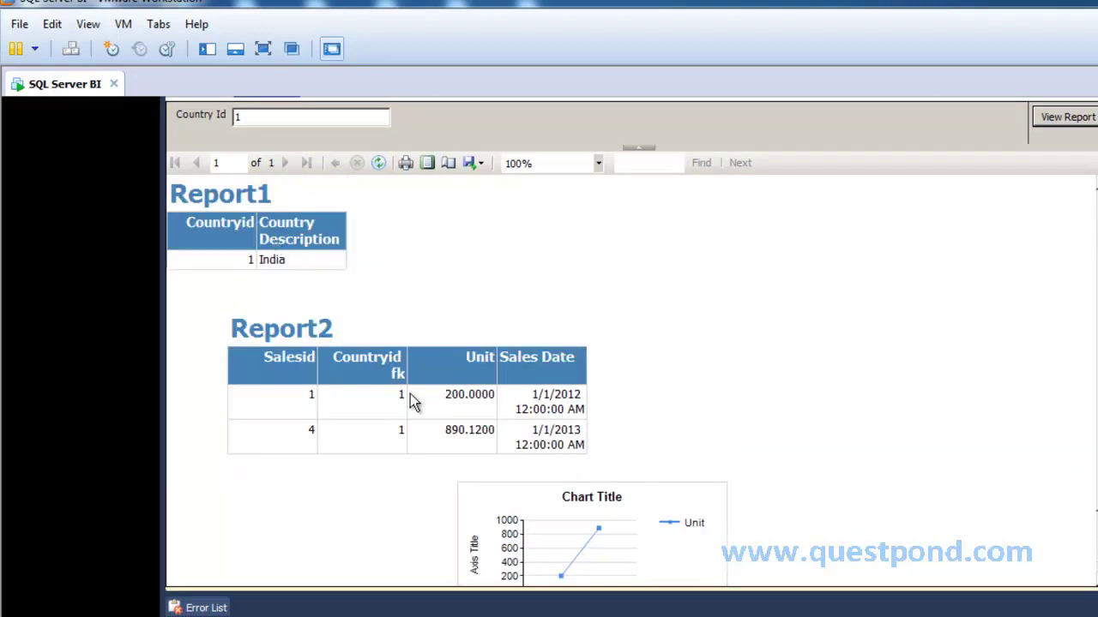
{"action": "scroll", "coordinate": [813, 491], "scroll_direction": "down", "scroll_amount": 2}
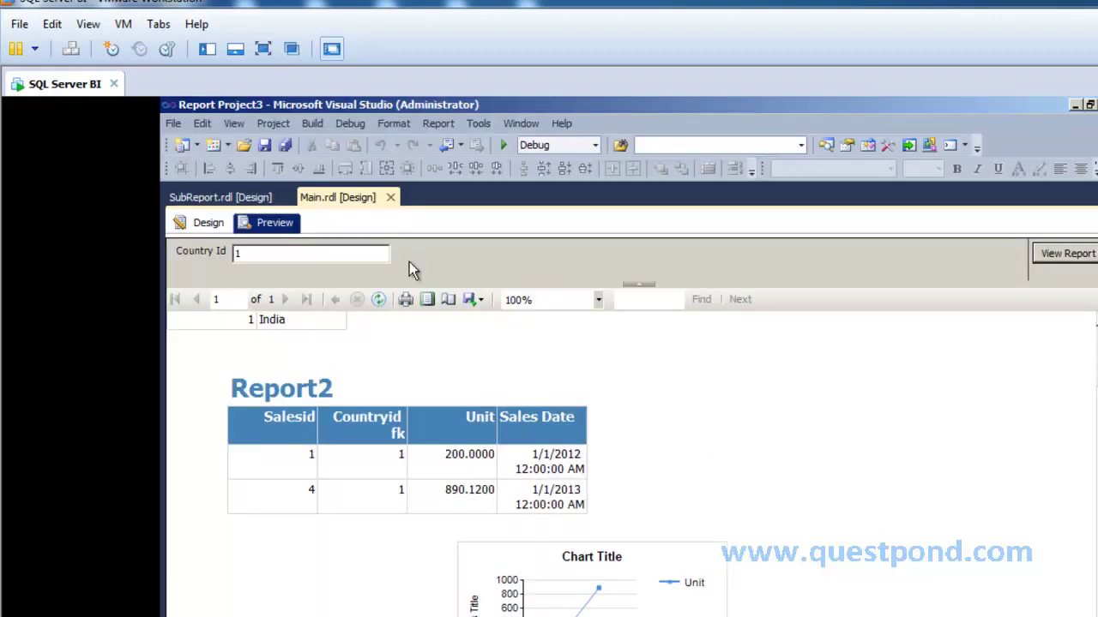
Return to the SubReport design and widen the chart on both sides to span most of the report body.
{"action": "left_click", "coordinate": [216, 199]}
{"action": "left_click", "coordinate": [631, 453]}
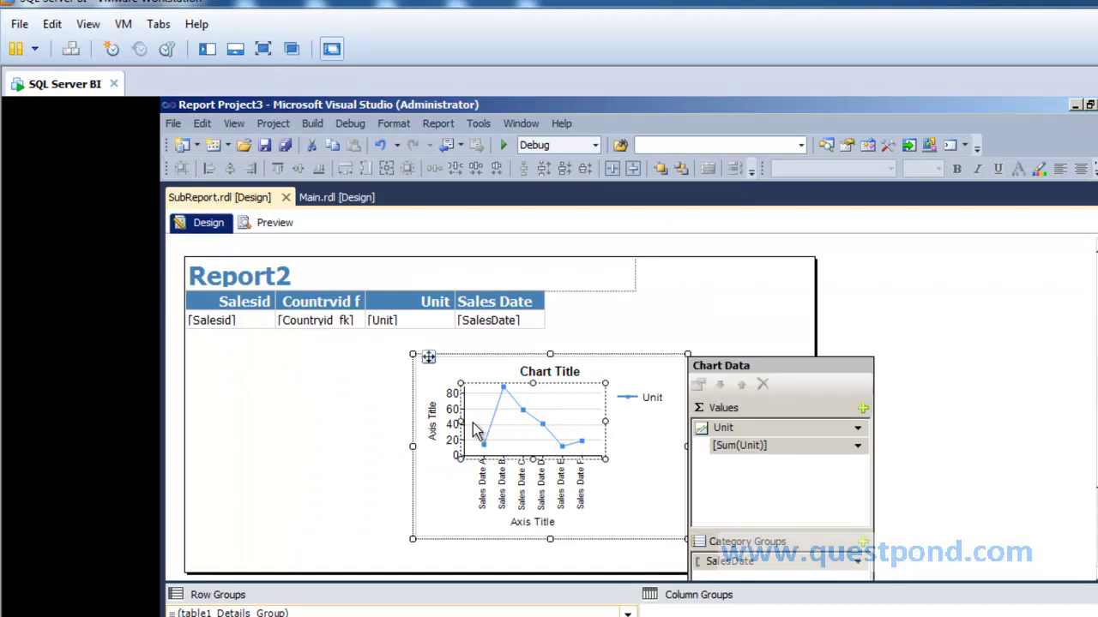
{"action": "left_click_drag", "start_coordinate": [412, 446], "coordinate": [235, 439]}
{"action": "left_click_drag", "start_coordinate": [687, 446], "coordinate": [795, 445]}
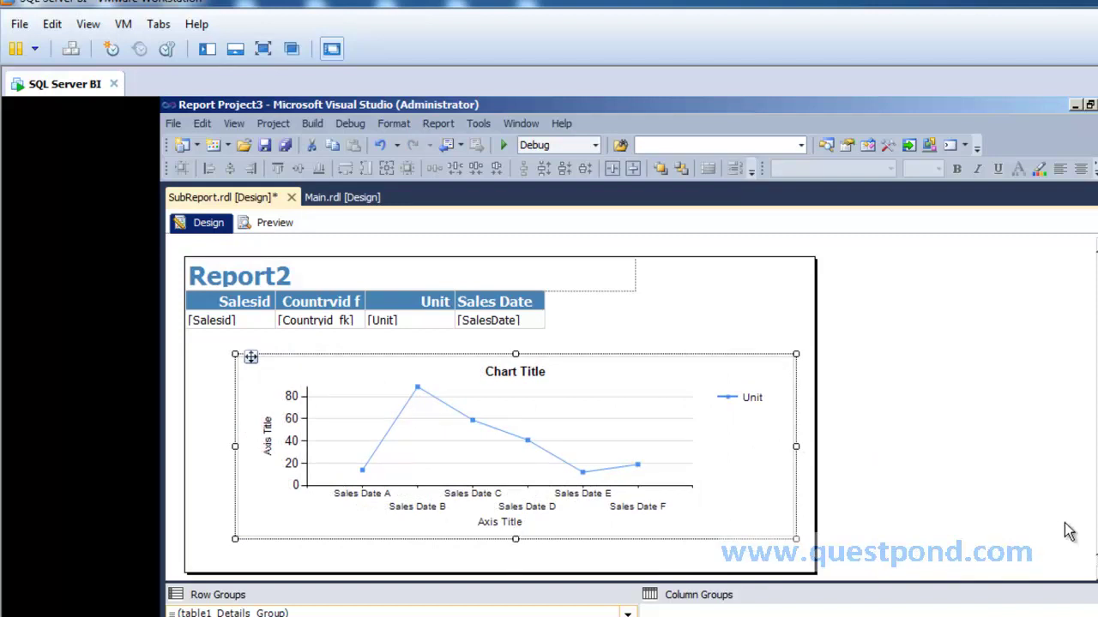
{"action": "scroll", "coordinate": [1058, 527], "scroll_direction": "down", "scroll_amount": 1}
{"action": "left_click", "coordinate": [553, 554]}
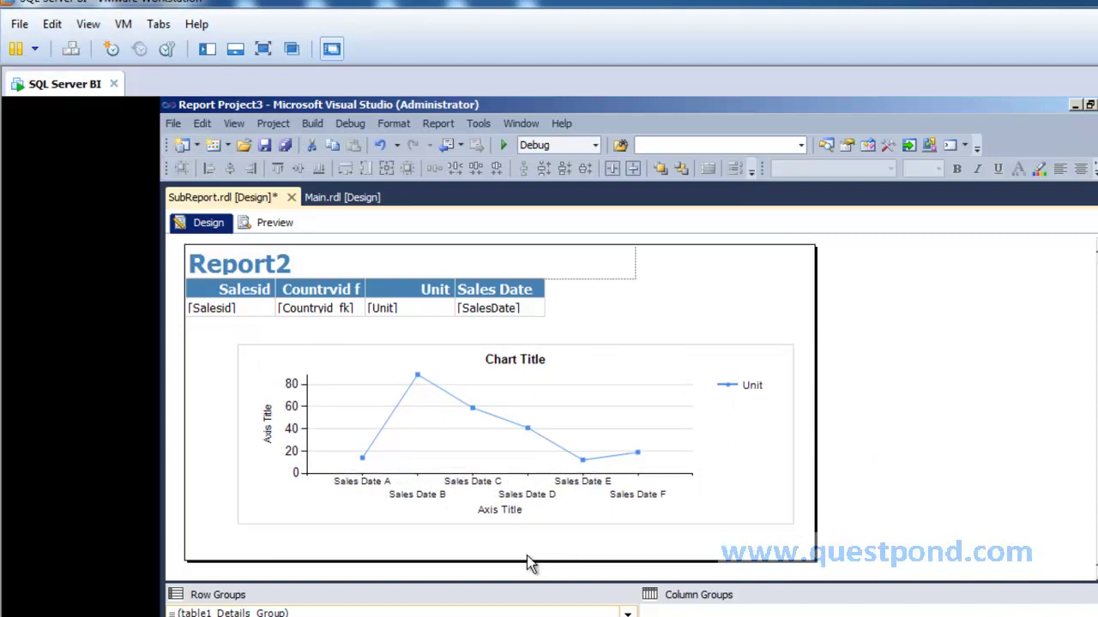
Extend the SubReport body downward and stretch the chart's lower edge to make the line chart taller.
{"action": "left_click_drag", "start_coordinate": [517, 575], "coordinate": [517, 581]}
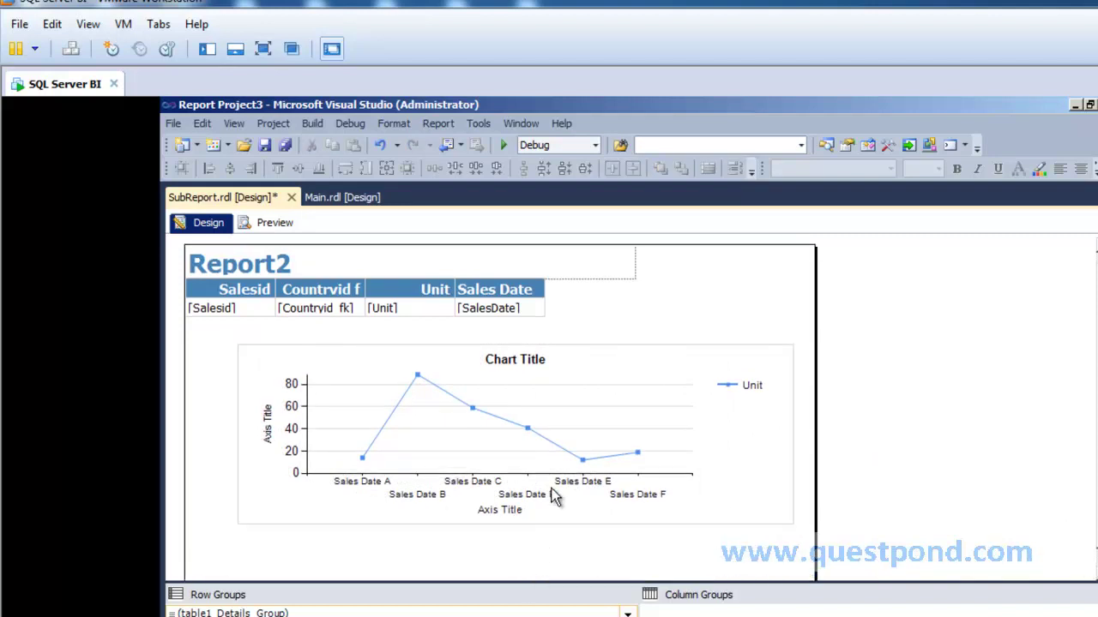
{"action": "left_click", "coordinate": [545, 507]}
{"action": "left_click_drag", "start_coordinate": [513, 529], "coordinate": [512, 564]}
Reload the Main report preview for Country Id 1 and check the resized chart beneath the subreport's sales table.
{"action": "left_click", "coordinate": [328, 199]}
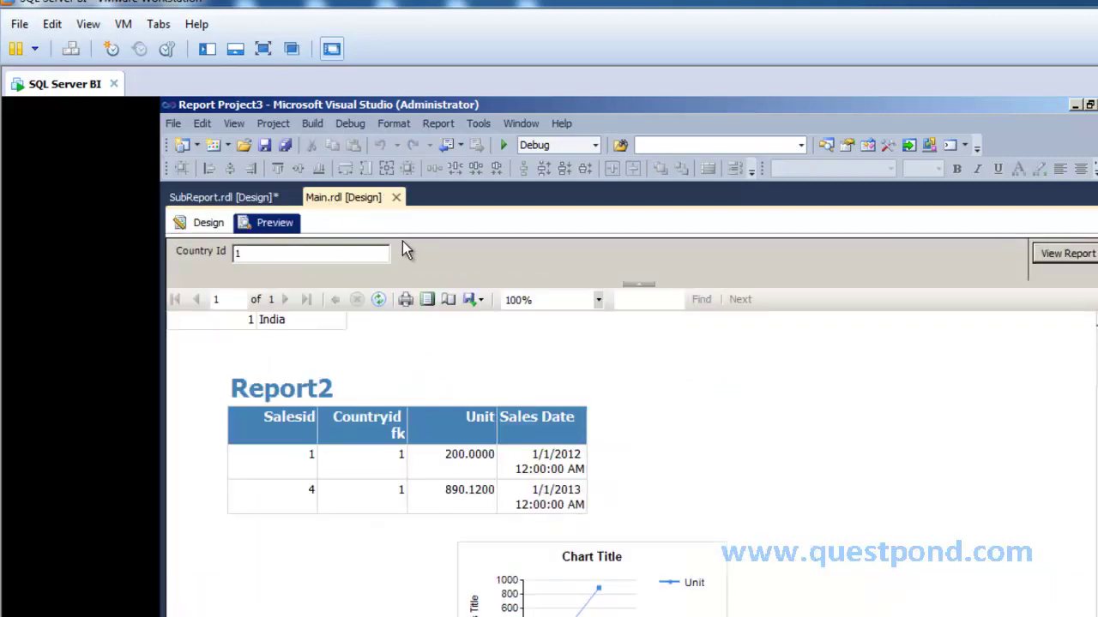
{"action": "left_click", "coordinate": [1066, 254]}
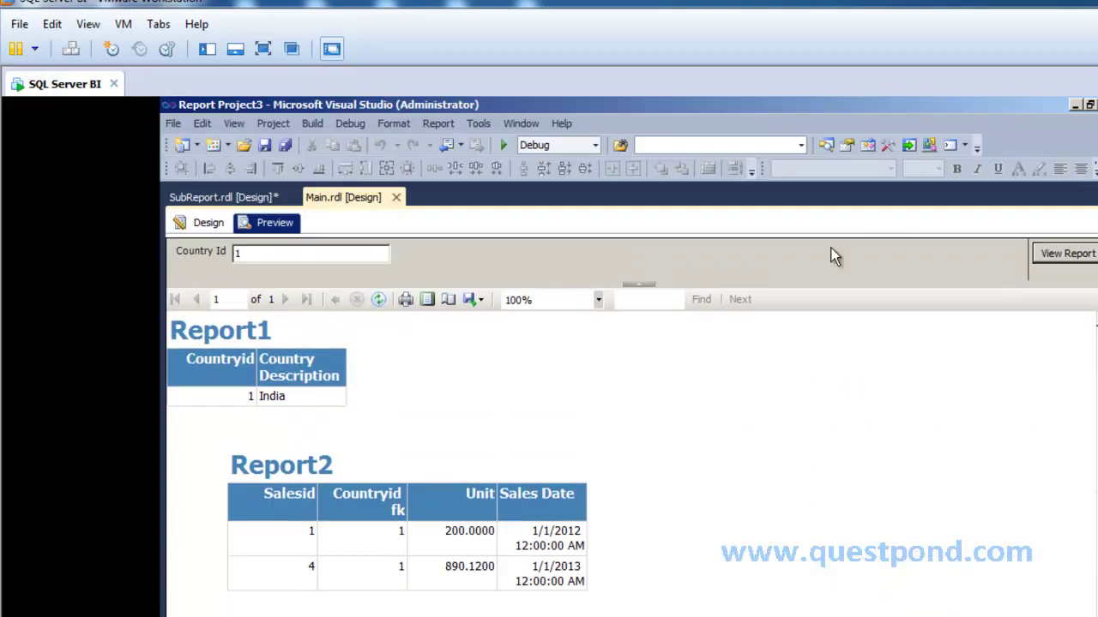
{"action": "left_click", "coordinate": [202, 223]}
{"action": "left_click", "coordinate": [262, 227]}
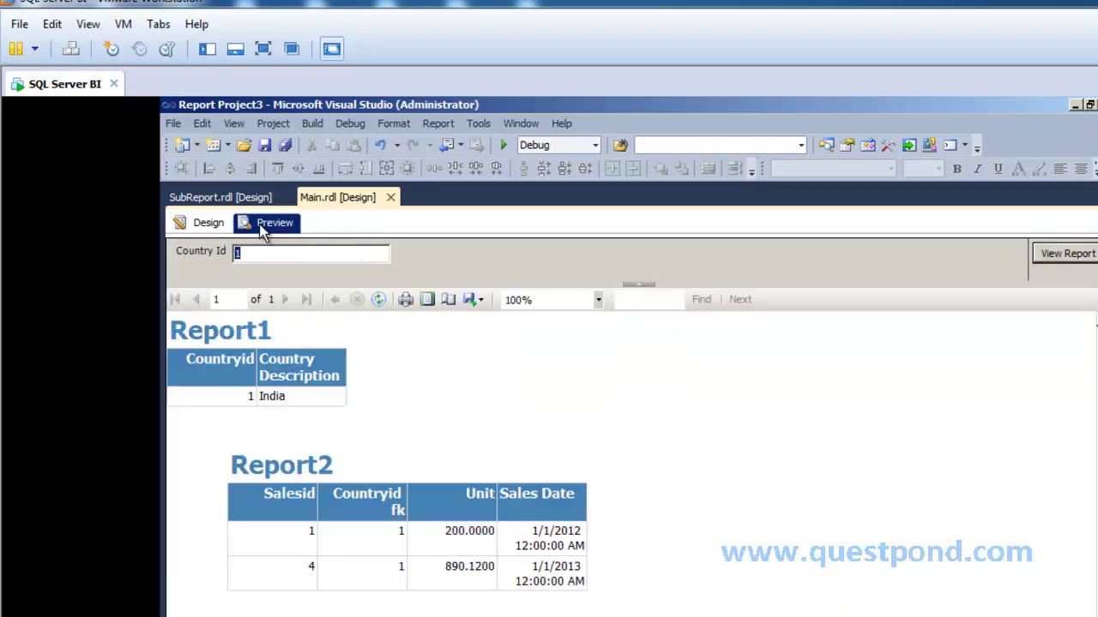
{"action": "left_click", "coordinate": [294, 261]}
{"action": "type", "text": "1"}
{"action": "left_click", "coordinate": [1056, 254]}
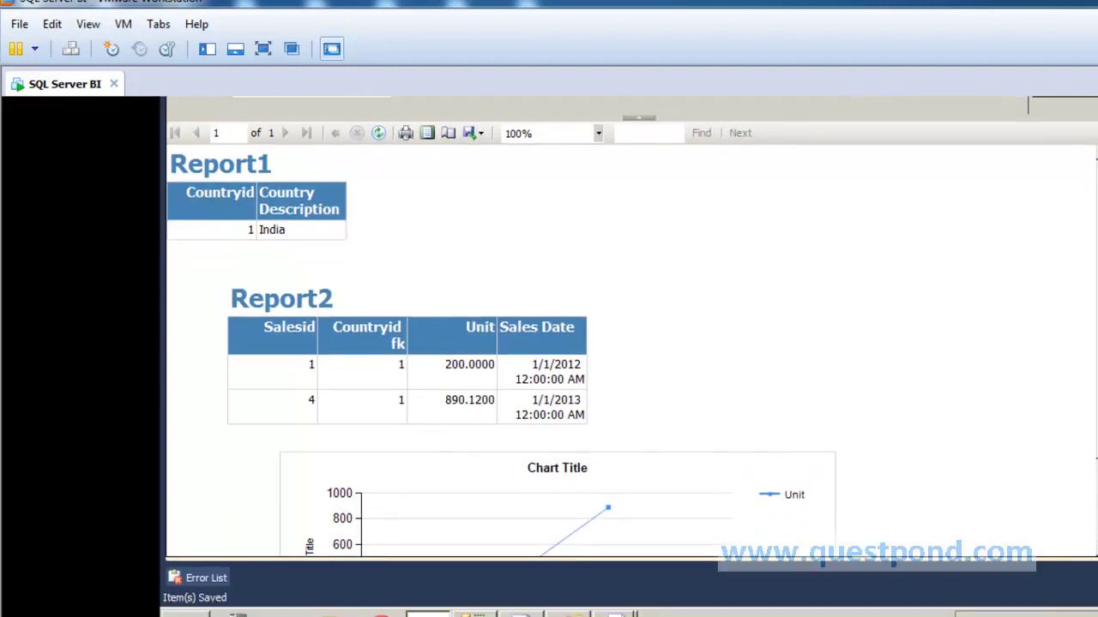
{"action": "scroll", "coordinate": [382, 408], "scroll_direction": "down", "scroll_amount": 3}
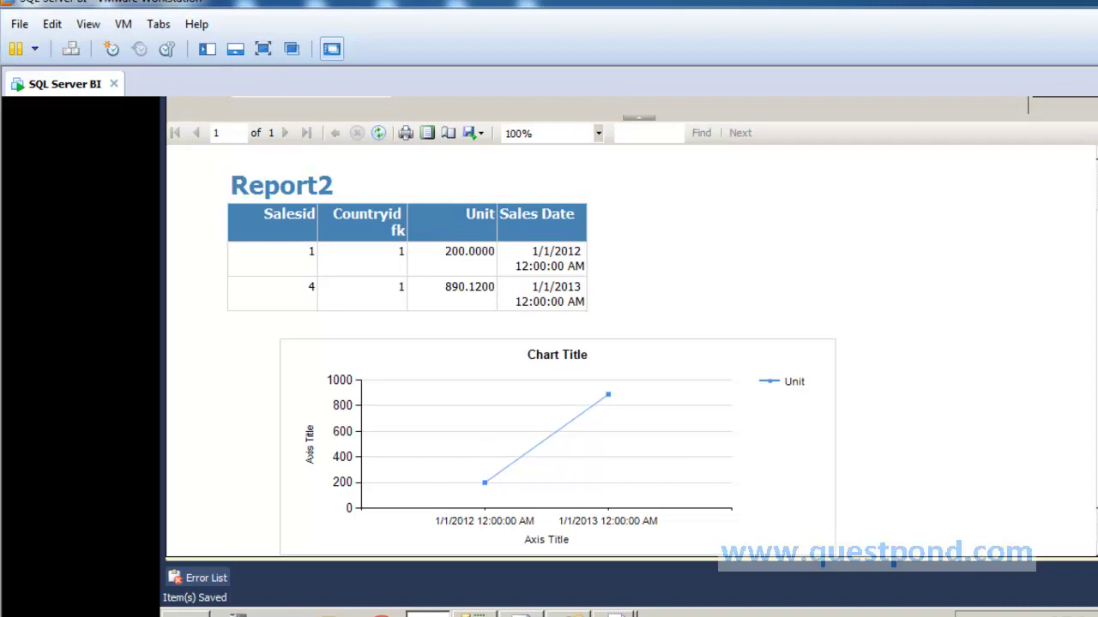
{"action": "scroll", "coordinate": [631, 343], "scroll_direction": "up", "scroll_amount": 3}
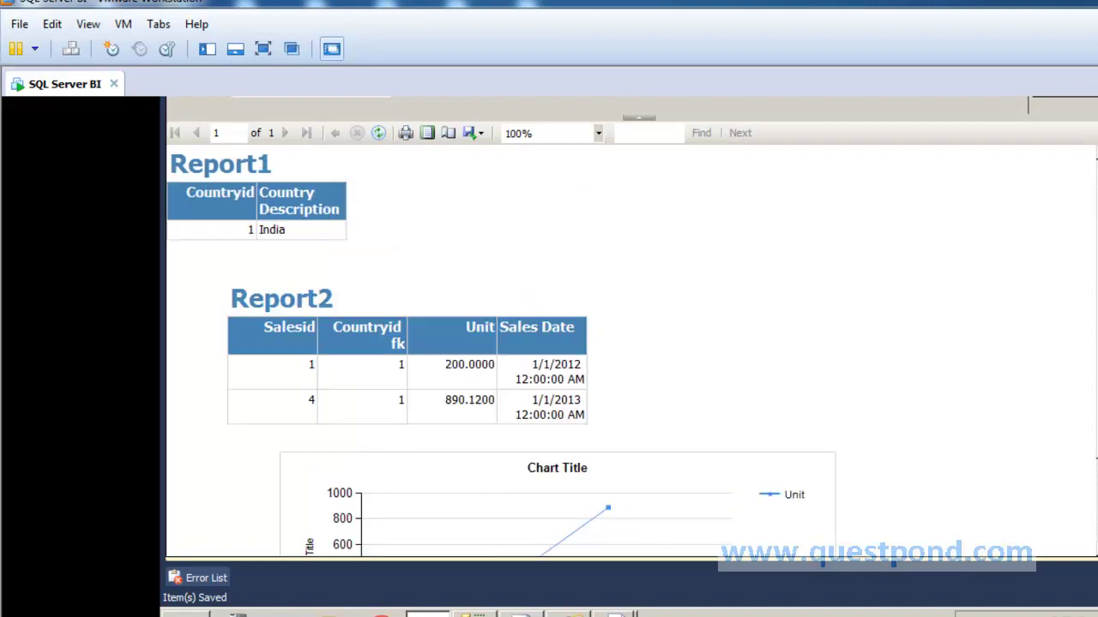